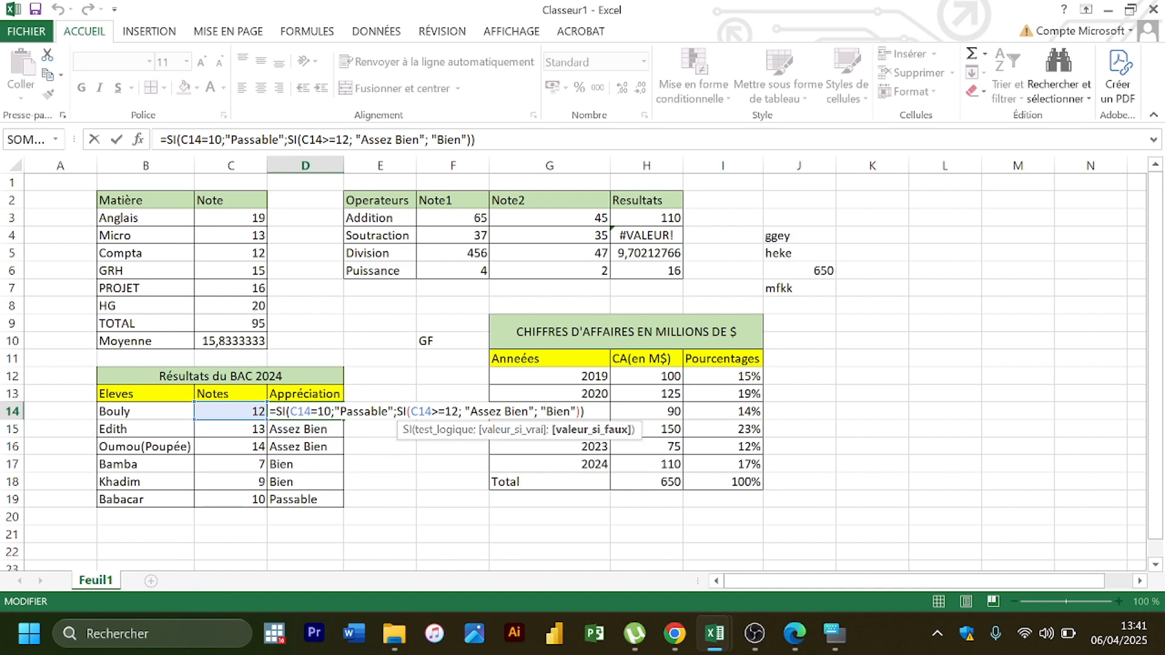
Step: Change the first condition of the SI formula in D14 to C14<=10, inserting the < sign with the on-screen keyboard
{"action": "left_click", "coordinate": [310, 412]}
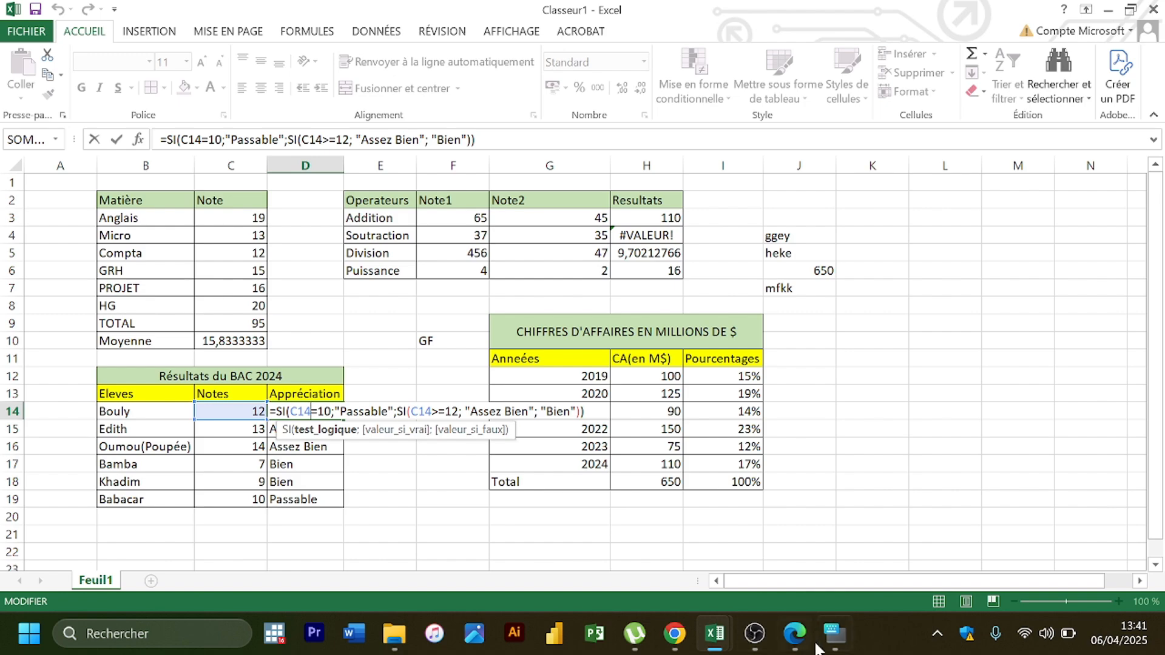
{"action": "left_click", "coordinate": [840, 578]}
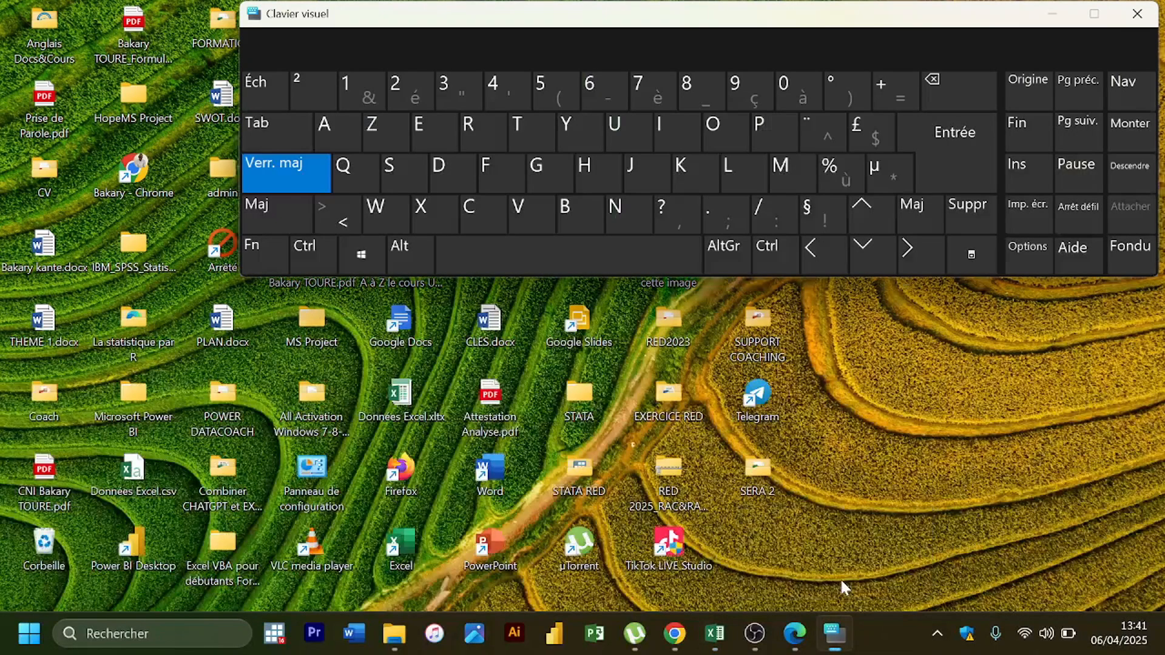
{"action": "left_click", "coordinate": [352, 224]}
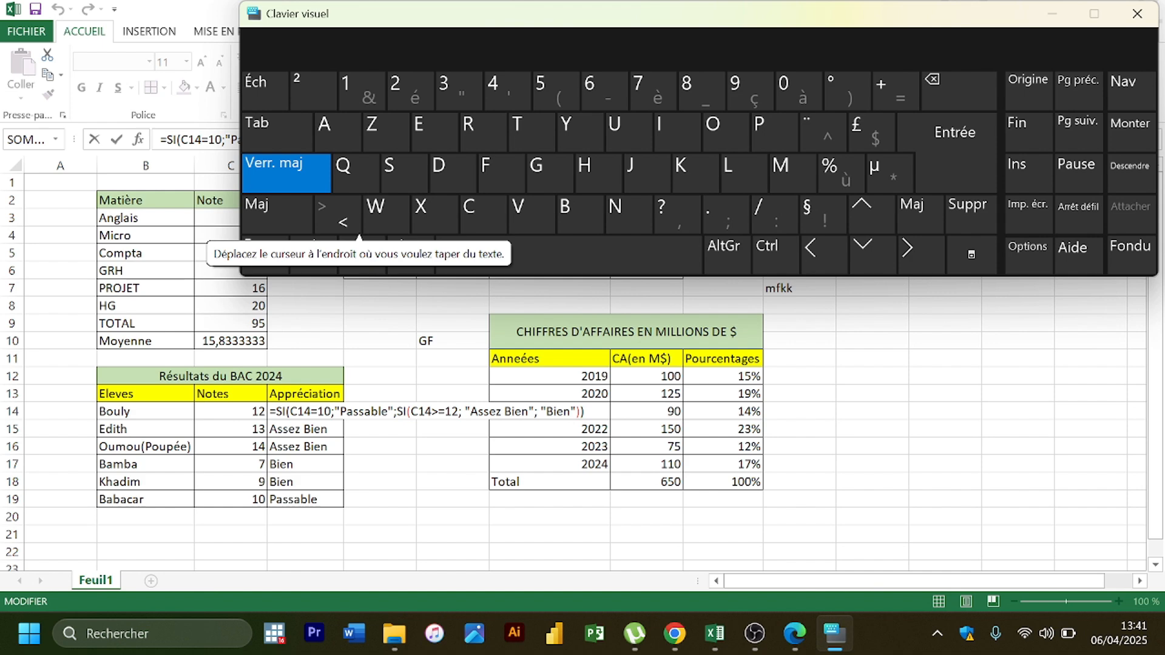
{"action": "left_click", "coordinate": [313, 412]}
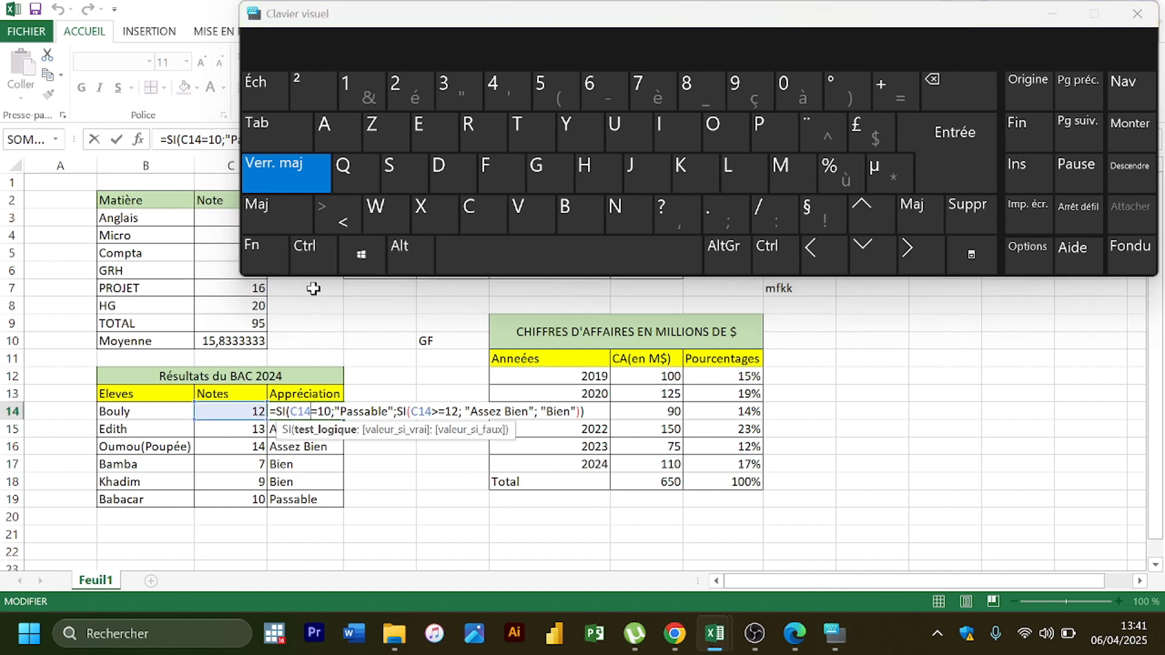
{"action": "left_click", "coordinate": [343, 226]}
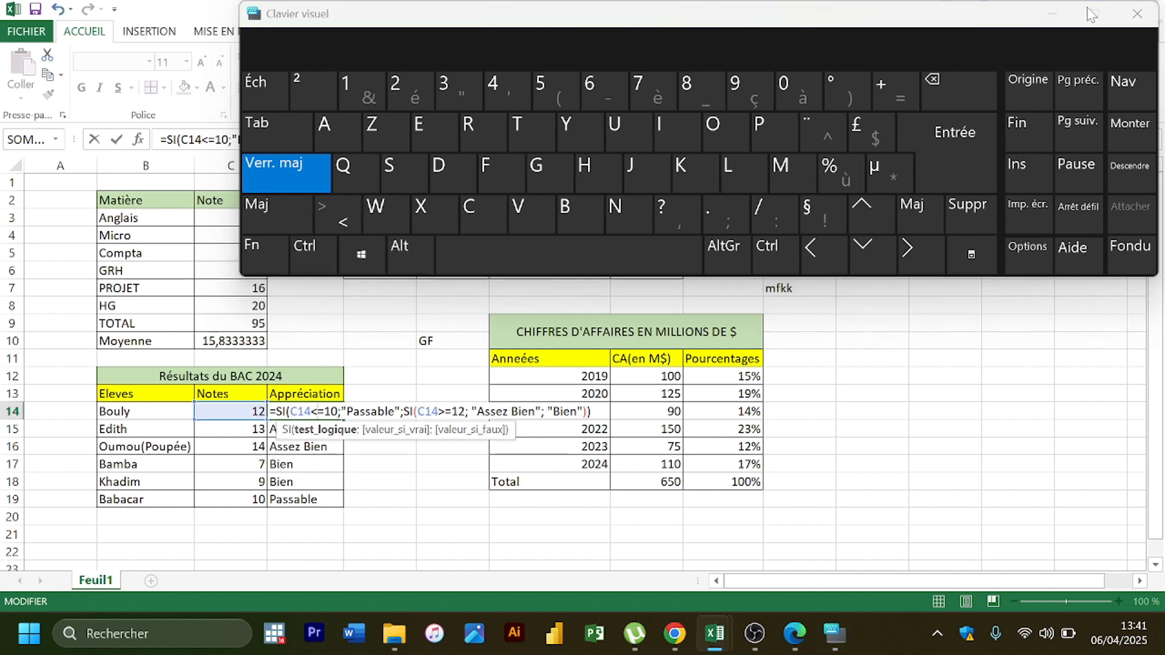
{"action": "left_click", "coordinate": [1055, 15]}
{"action": "key", "text": "Return"}
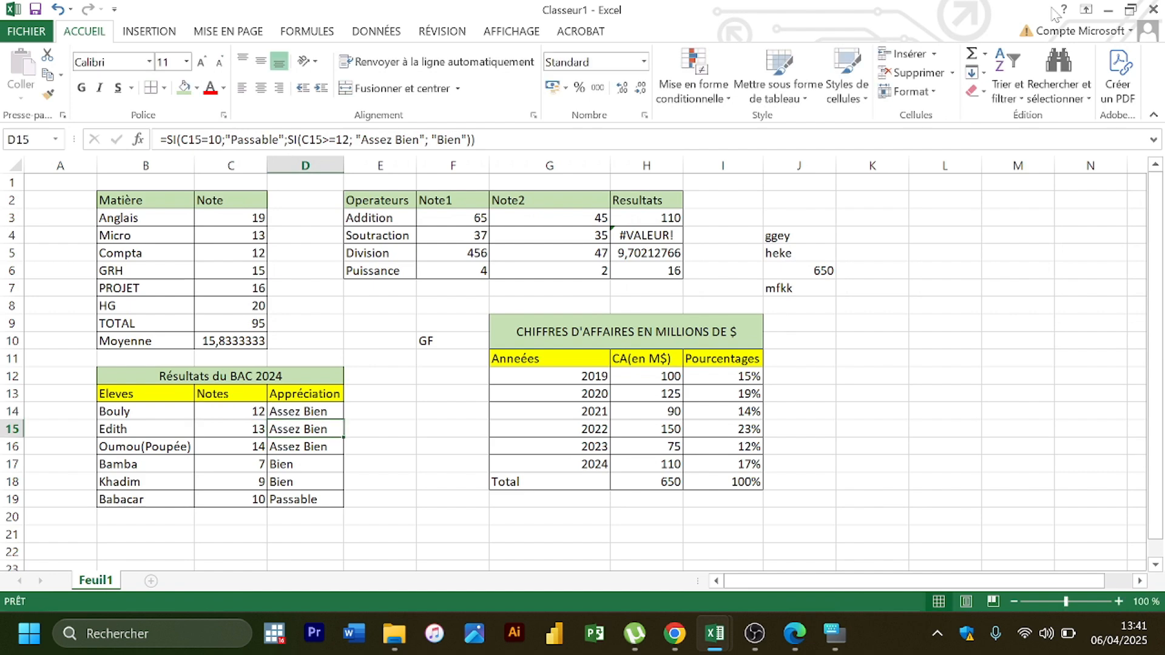
Step: Fill the D14 formula down the Appréciation column to D19 and recheck the conditions in D14
{"action": "left_click", "coordinate": [323, 411]}
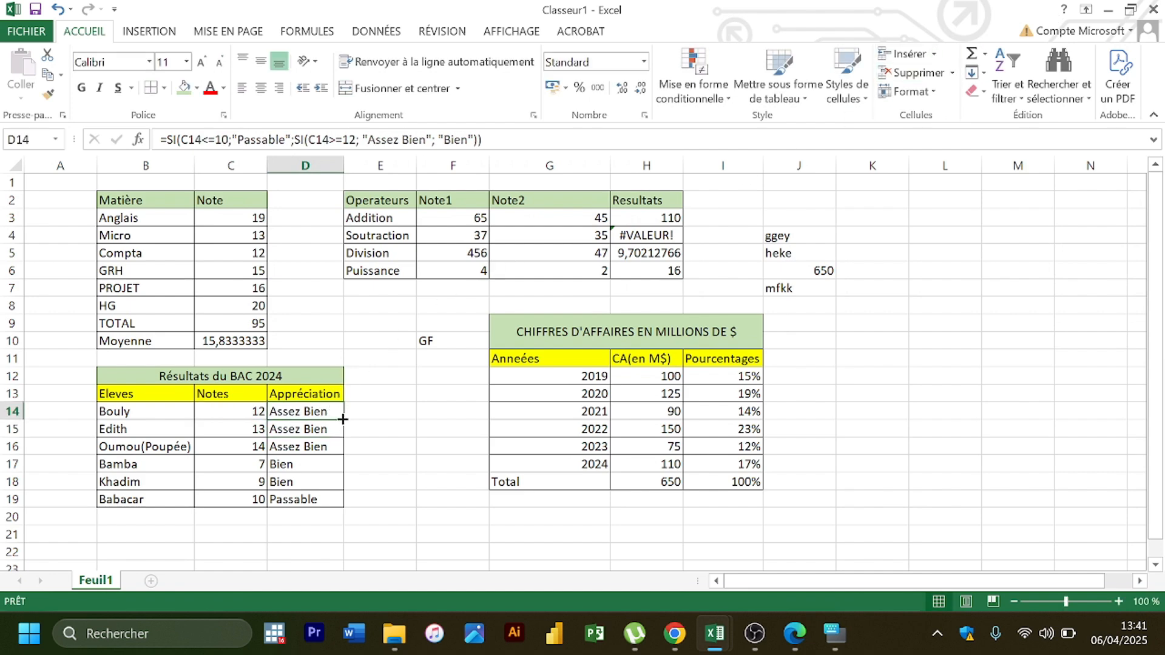
{"action": "double_click", "coordinate": [343, 419]}
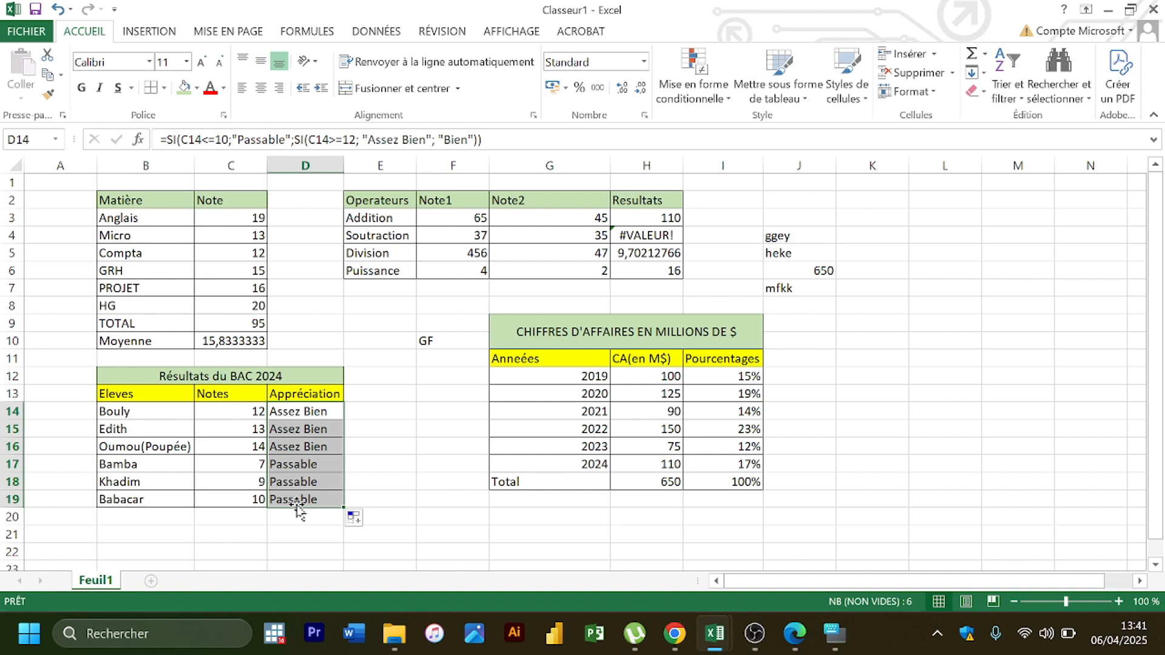
{"action": "double_click", "coordinate": [332, 413]}
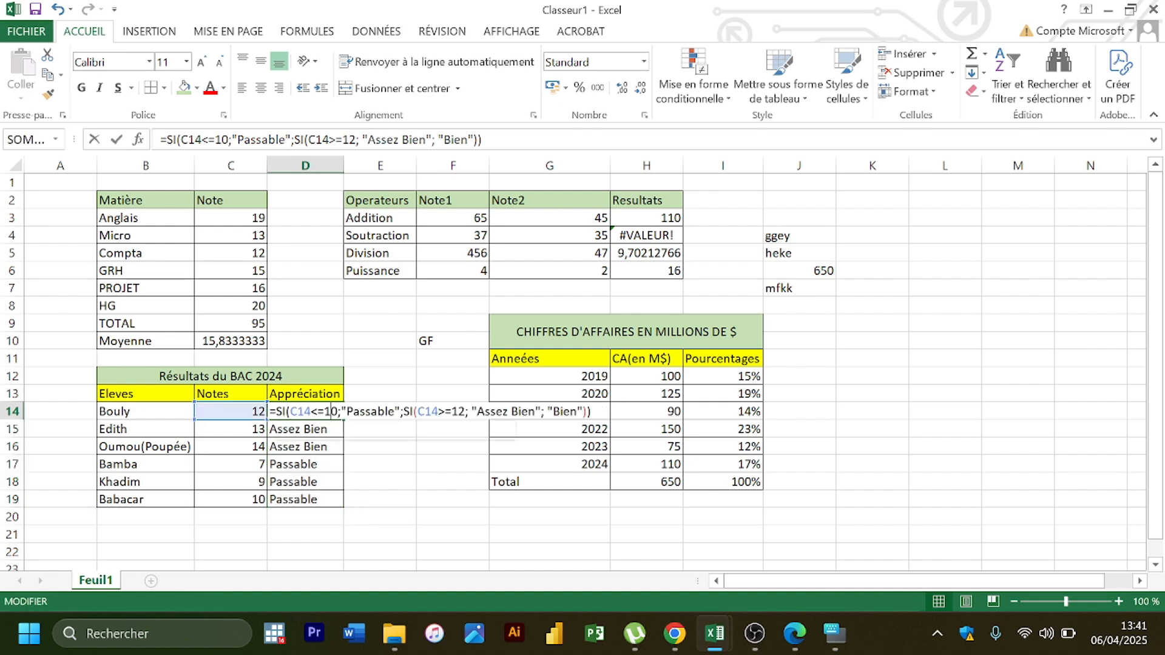
{"action": "key", "text": "Return"}
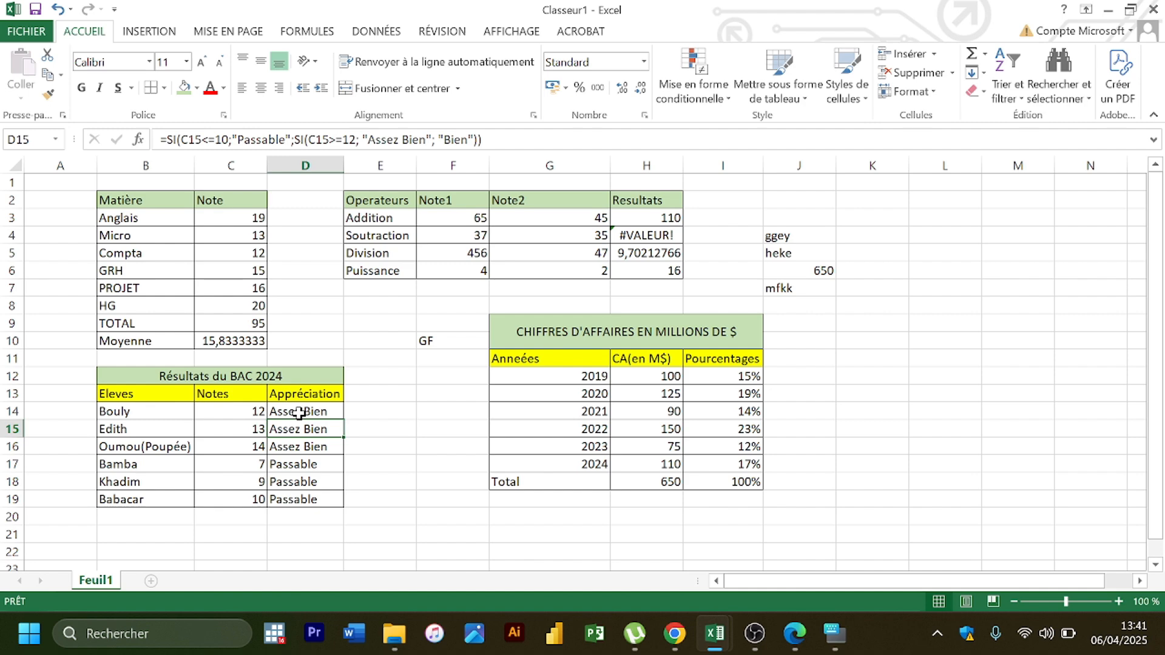
{"action": "left_click", "coordinate": [377, 411]}
Step: Switch to the Excel course PDF in Edge and review the SI function example and its conditional formatting steps on pages 7 and 8
{"action": "mouse_move", "coordinate": [808, 634]}
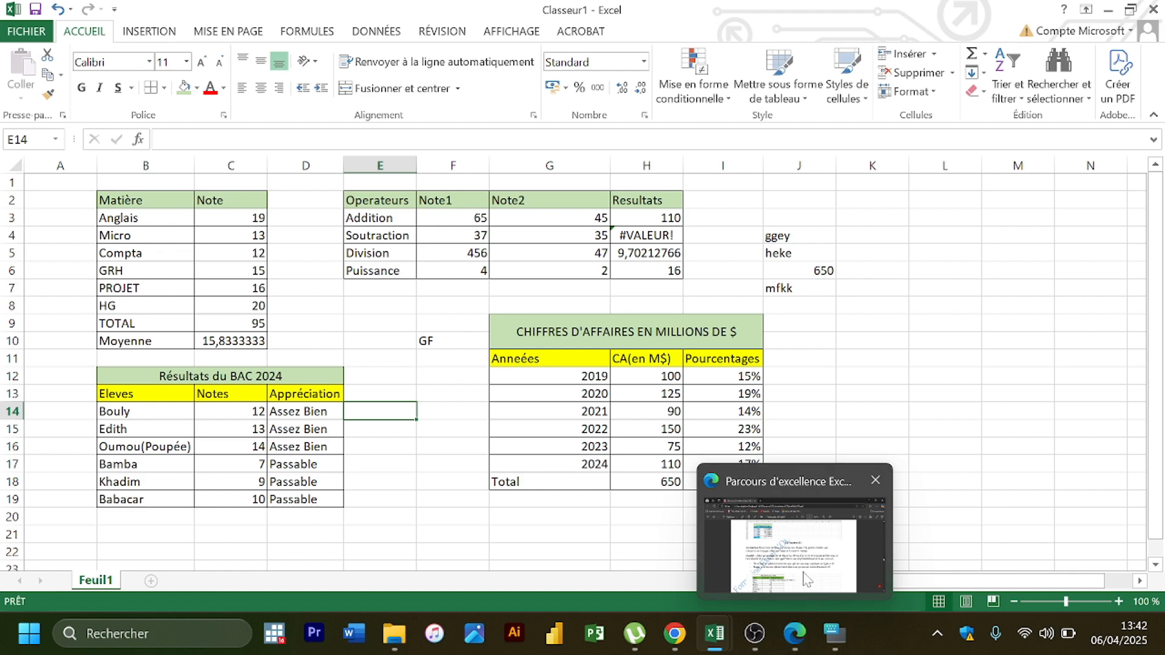
{"action": "mouse_move", "coordinate": [806, 579]}
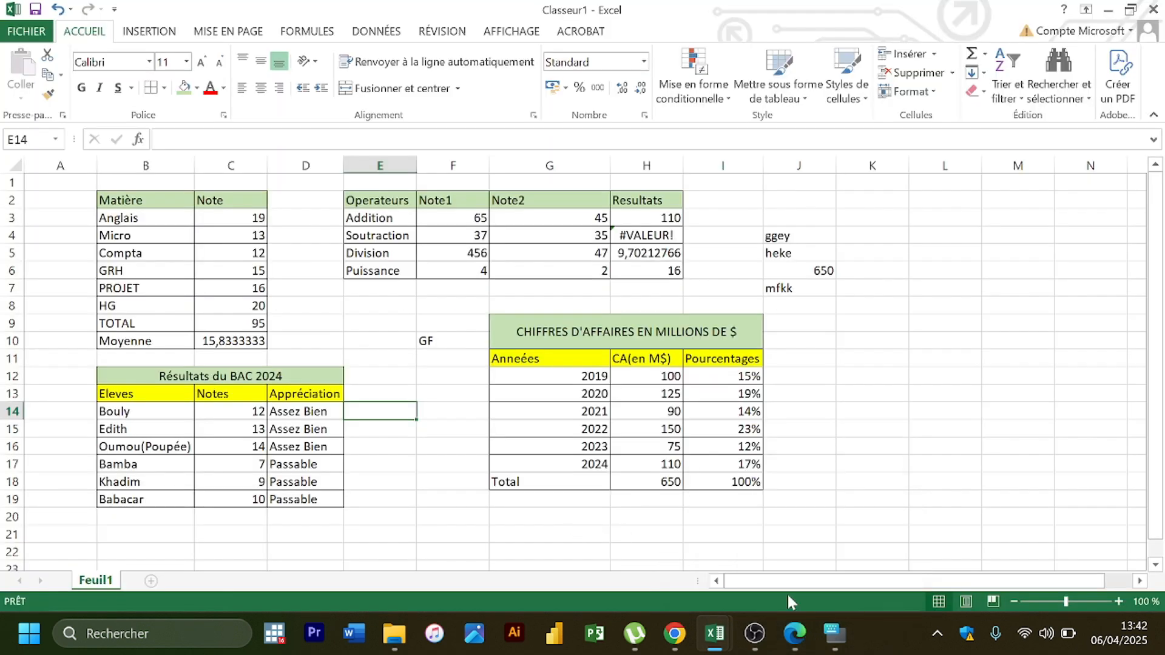
{"action": "left_click", "coordinate": [795, 631]}
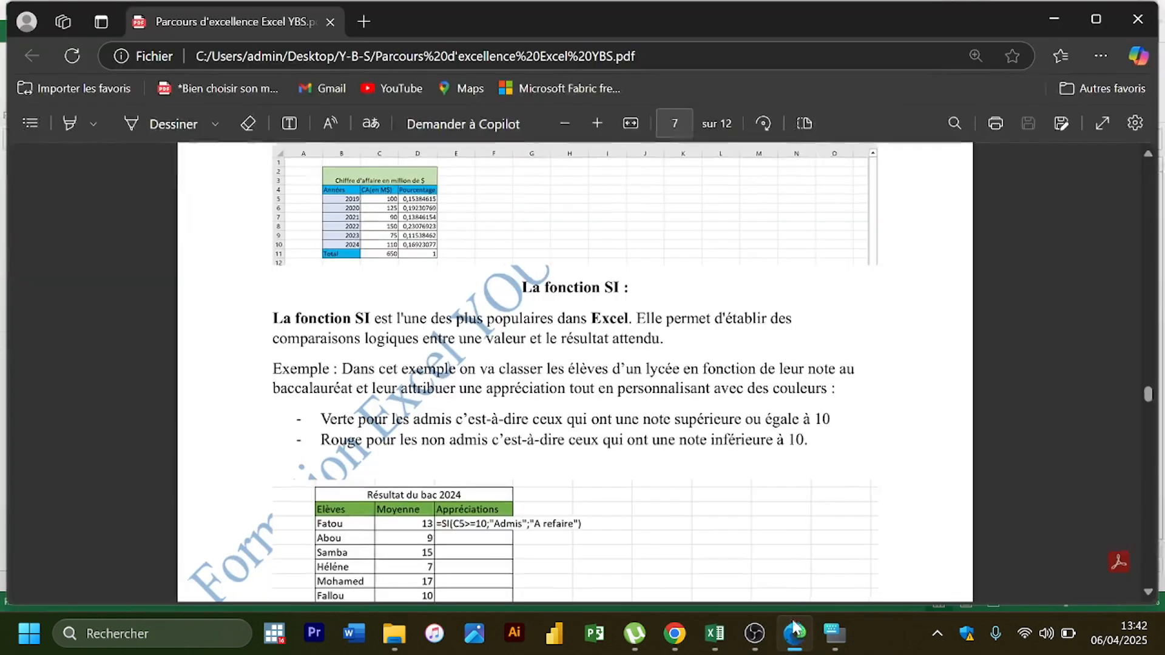
{"action": "scroll", "coordinate": [666, 484], "scroll_direction": "down", "scroll_amount": 5}
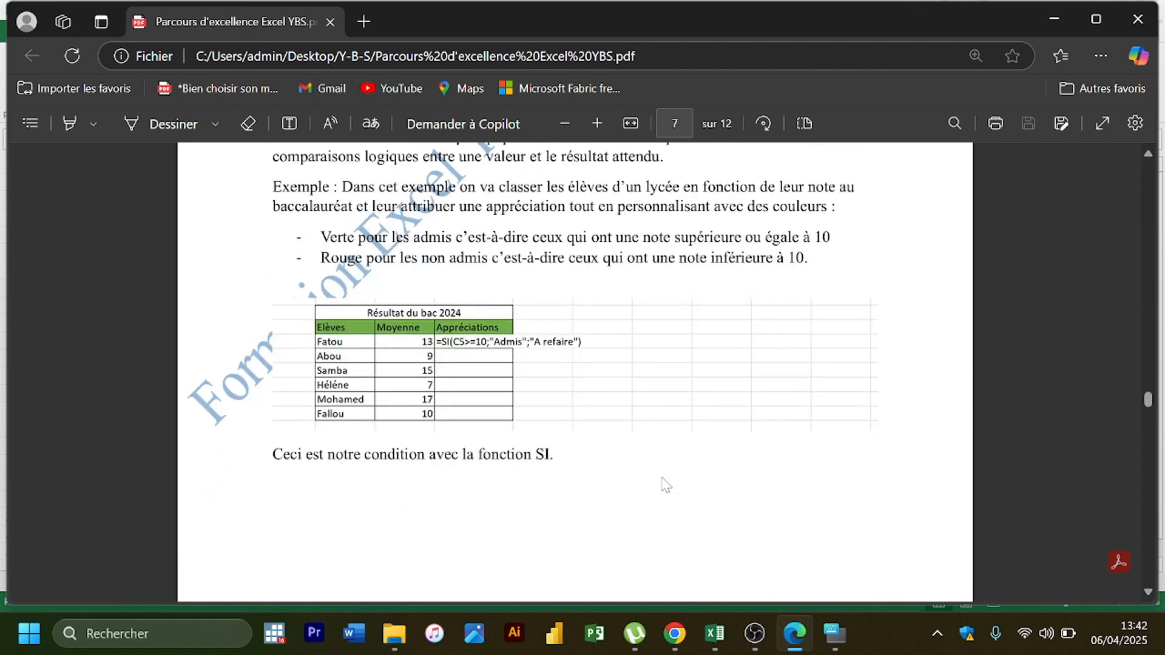
{"action": "scroll", "coordinate": [666, 483], "scroll_direction": "down", "scroll_amount": 2}
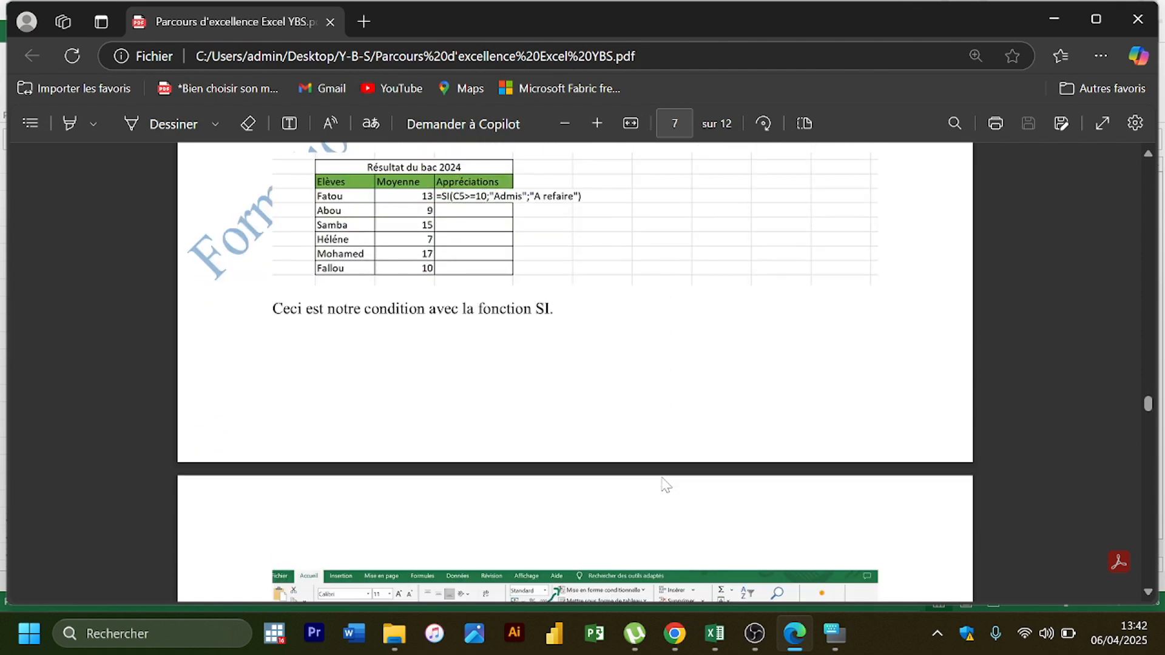
{"action": "scroll", "coordinate": [666, 484], "scroll_direction": "down", "scroll_amount": 5}
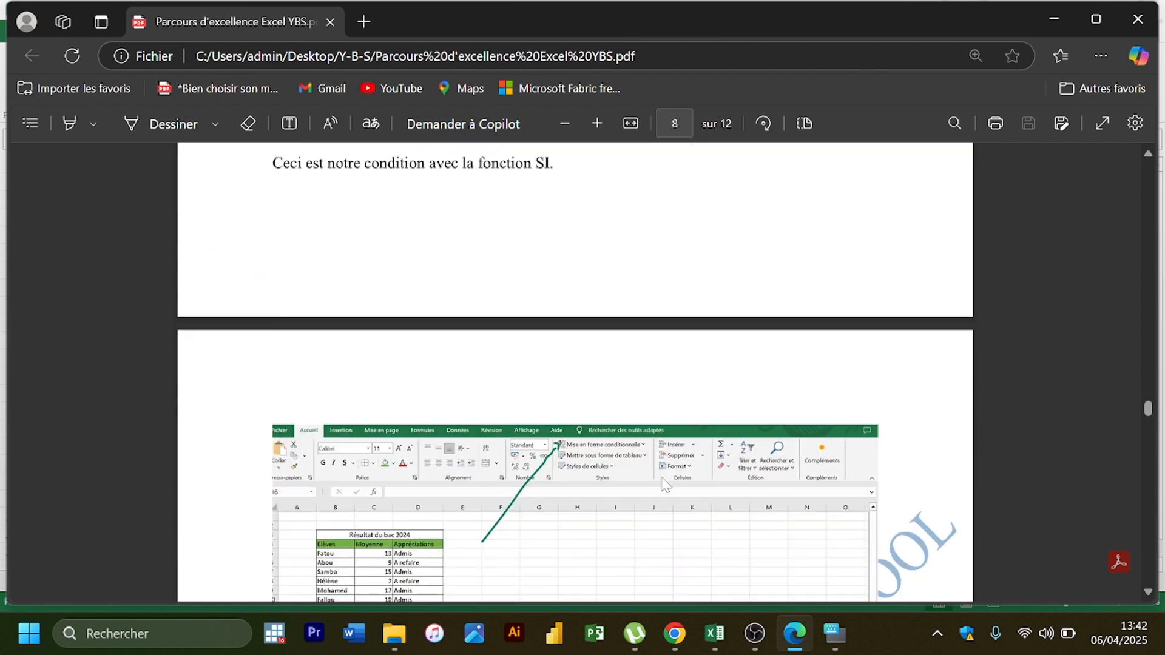
{"action": "scroll", "coordinate": [665, 484], "scroll_direction": "down", "scroll_amount": 4}
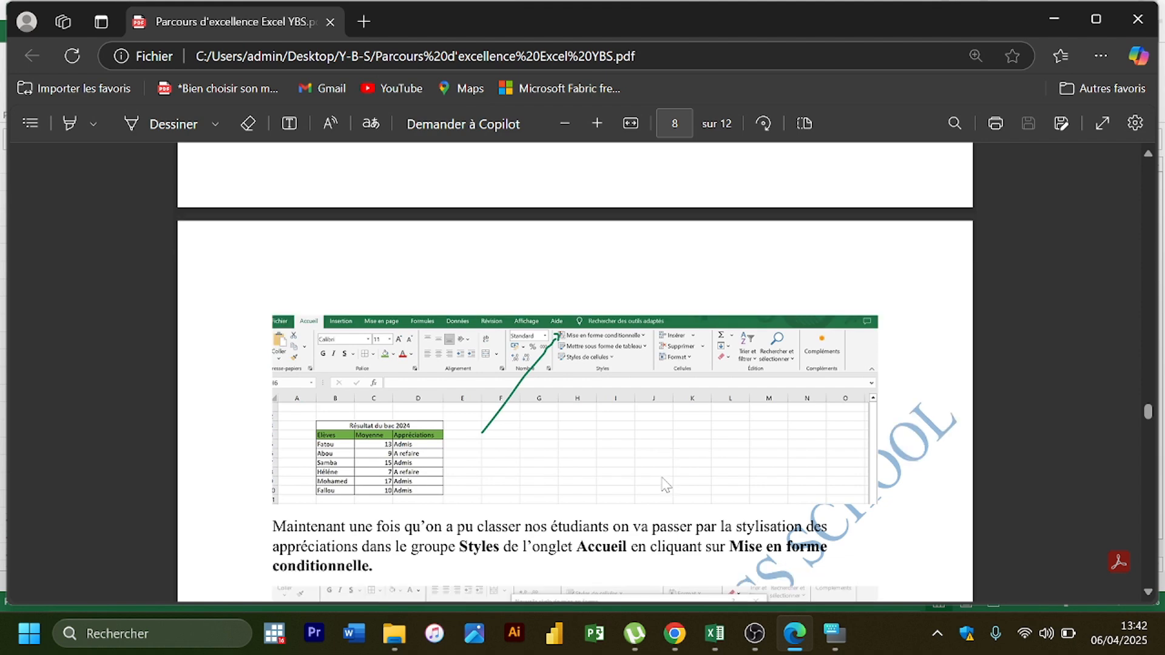
{"action": "scroll", "coordinate": [666, 484], "scroll_direction": "down", "scroll_amount": 1}
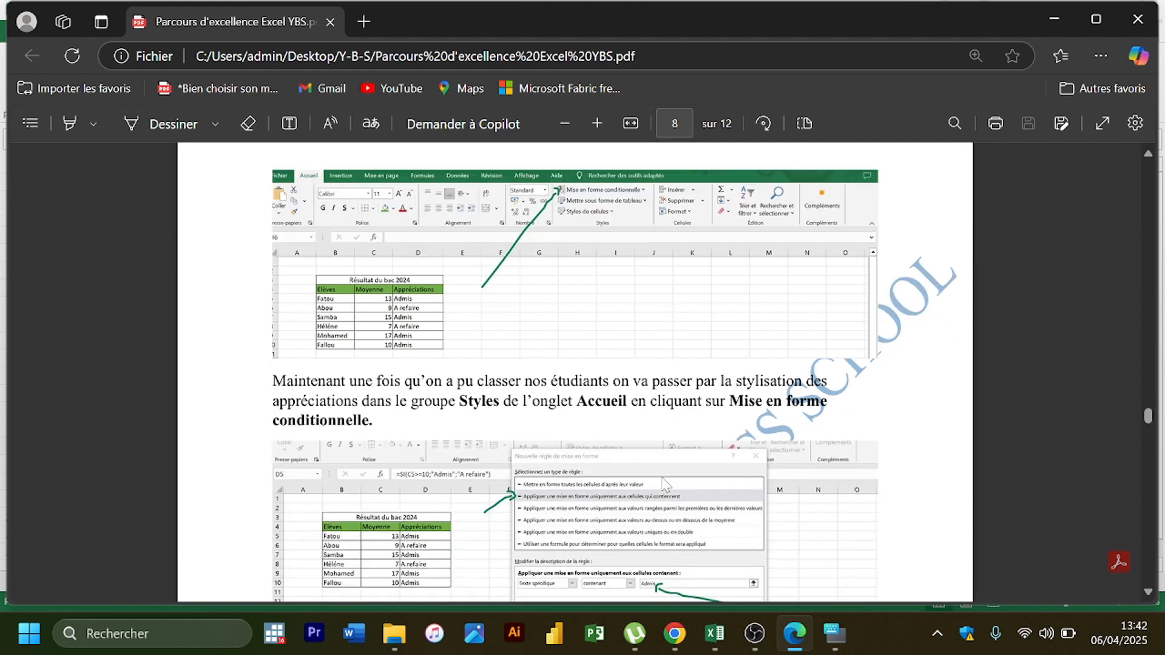
{"action": "scroll", "coordinate": [666, 483], "scroll_direction": "down", "scroll_amount": 4}
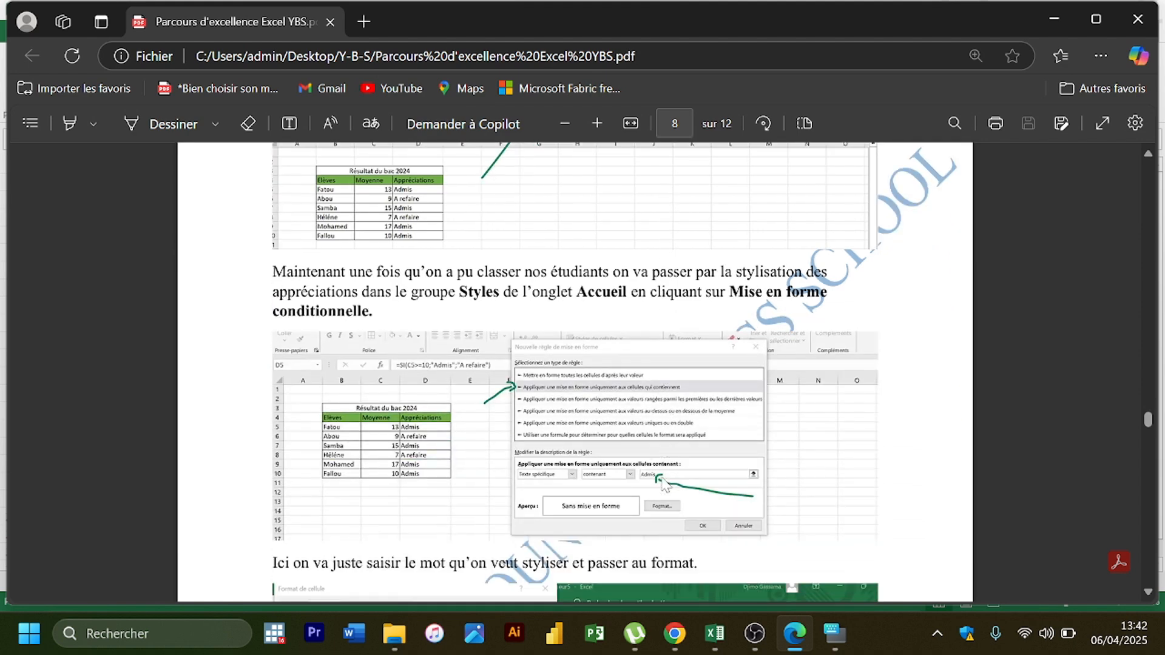
{"action": "scroll", "coordinate": [666, 484], "scroll_direction": "down", "scroll_amount": 1}
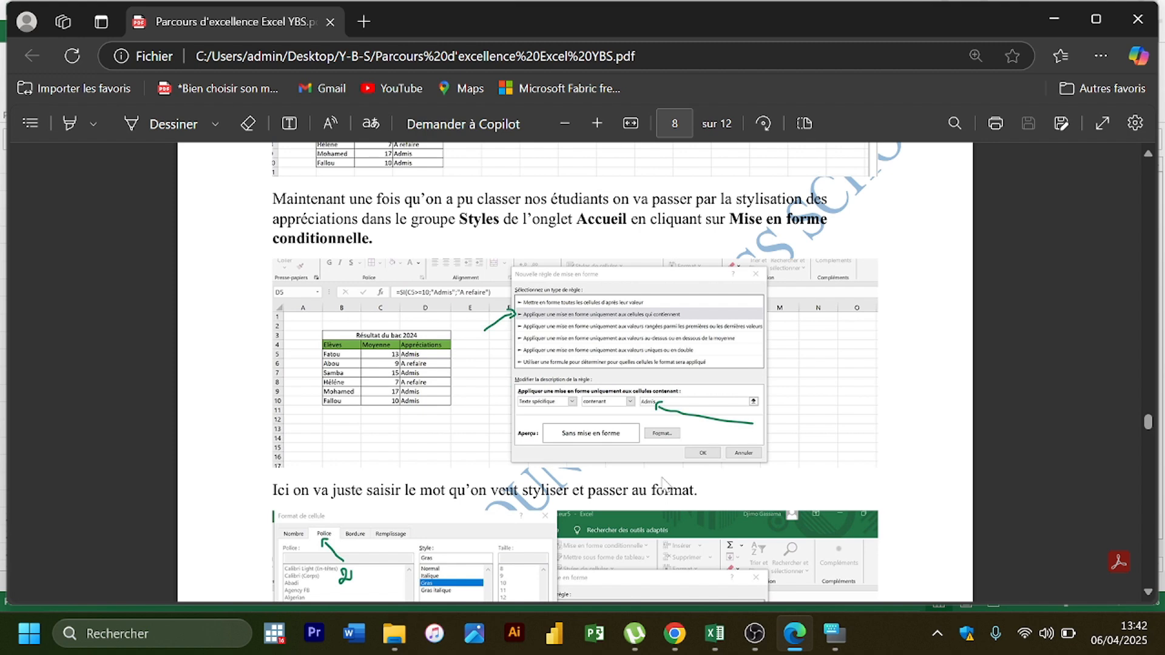
{"action": "scroll", "coordinate": [663, 481], "scroll_direction": "up", "scroll_amount": 4}
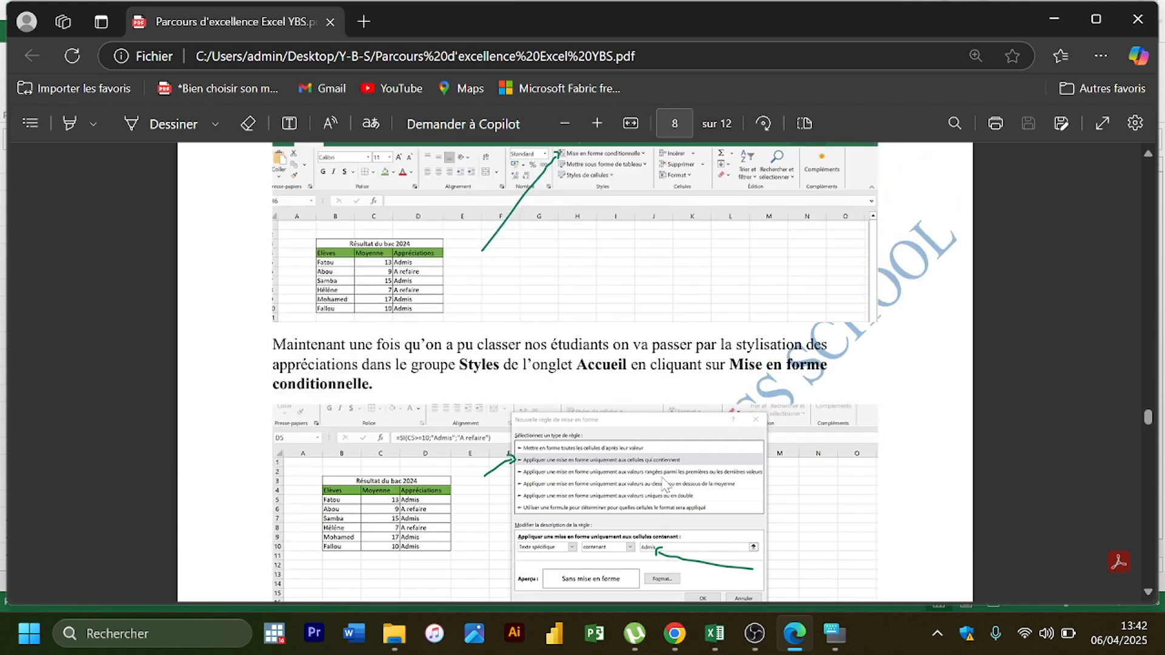
{"action": "scroll", "coordinate": [666, 485], "scroll_direction": "up", "scroll_amount": 1}
{"action": "scroll", "coordinate": [664, 482], "scroll_direction": "up", "scroll_amount": 4}
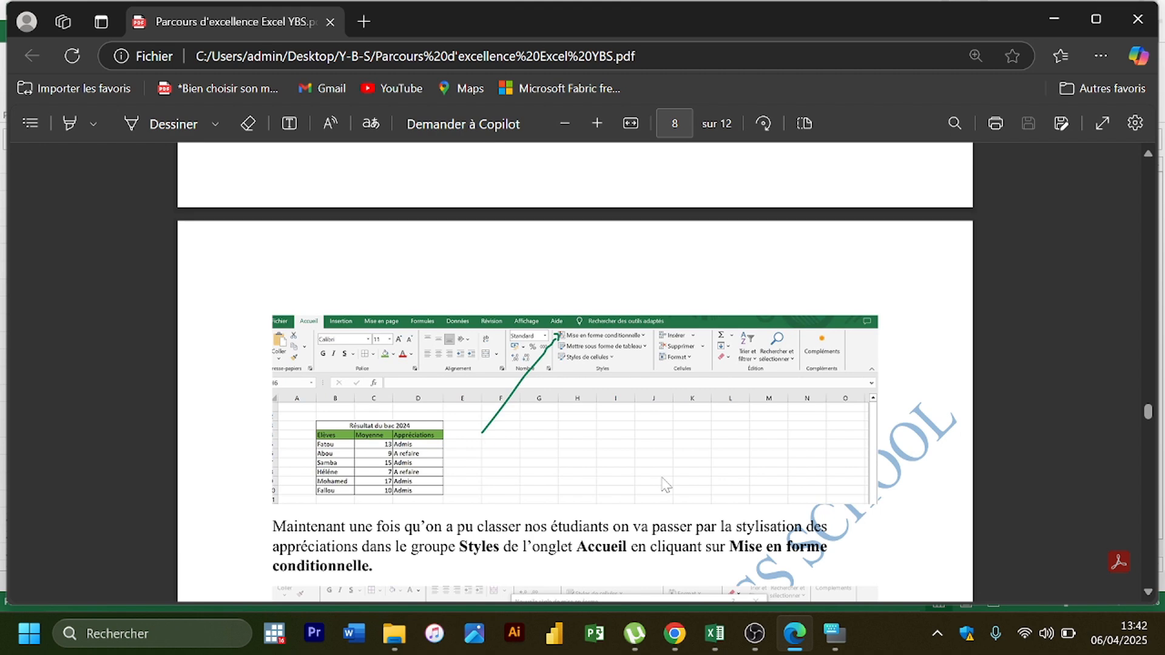
{"action": "scroll", "coordinate": [666, 486], "scroll_direction": "down", "scroll_amount": 3}
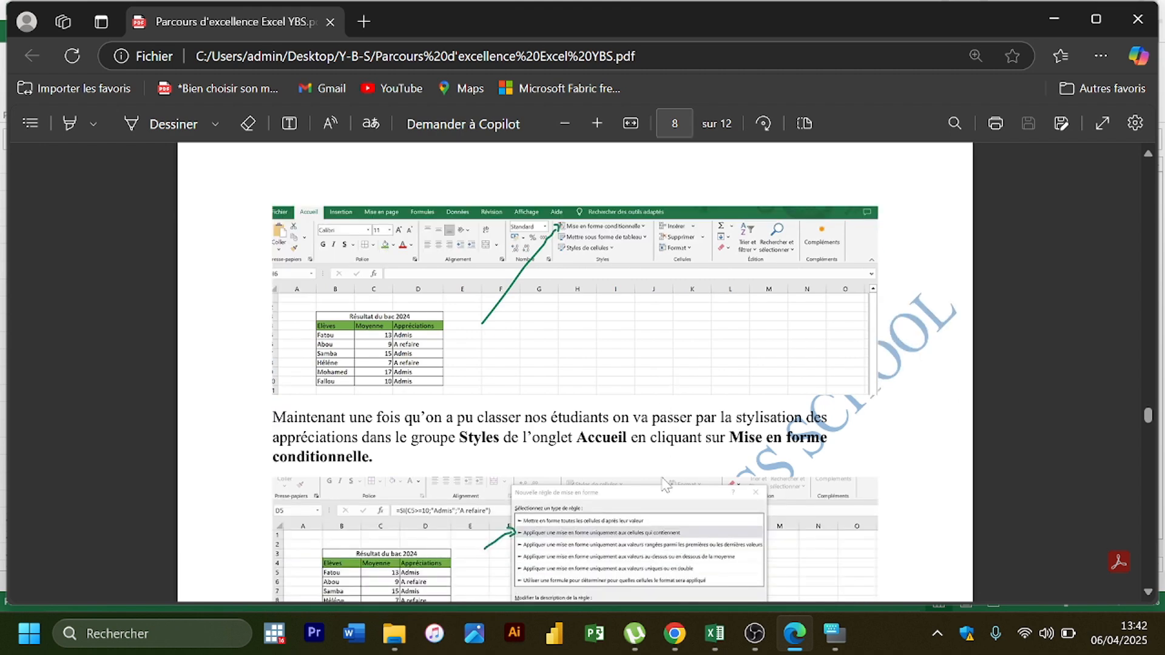
{"action": "scroll", "coordinate": [666, 486], "scroll_direction": "down", "scroll_amount": 1}
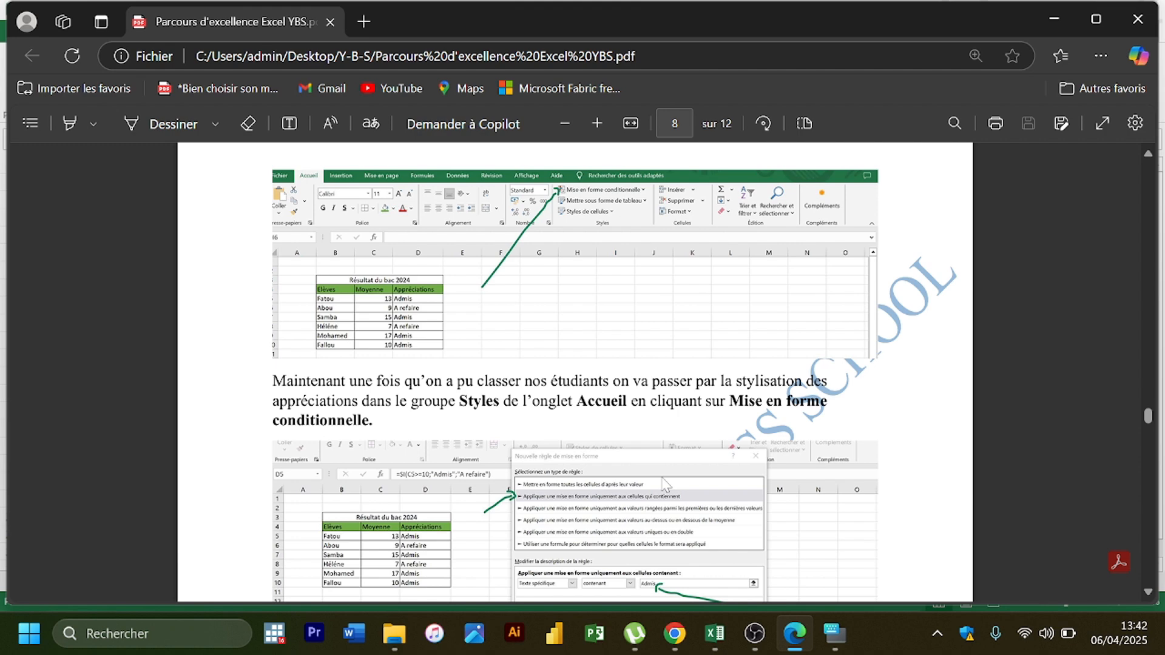
{"action": "scroll", "coordinate": [666, 485], "scroll_direction": "down", "scroll_amount": 8}
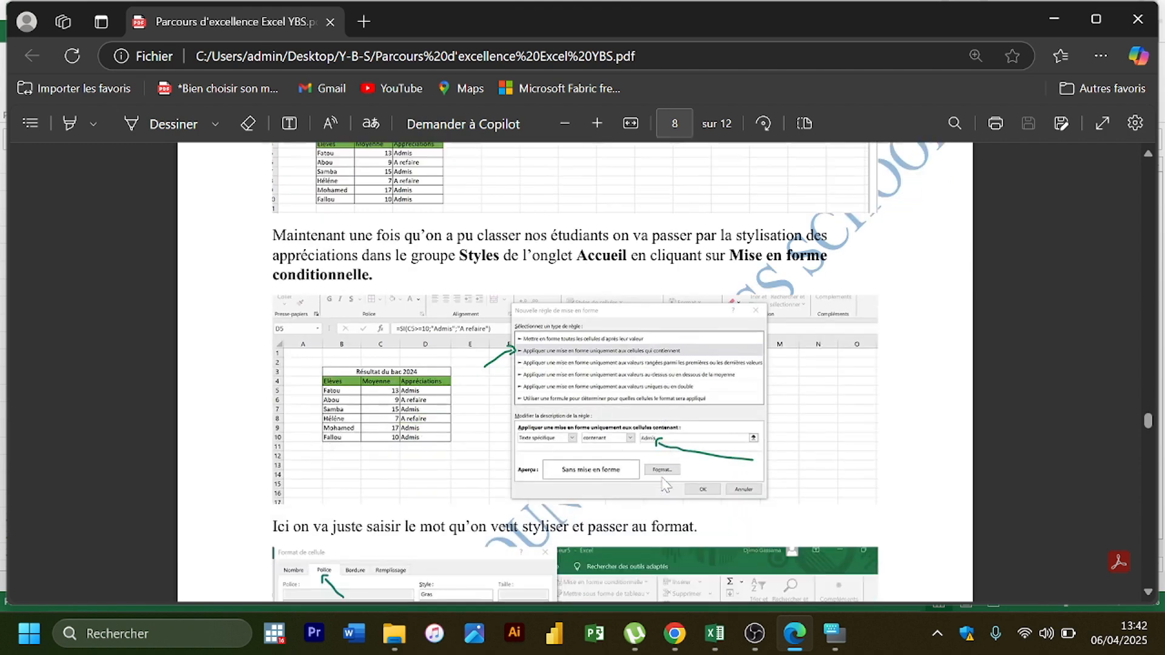
{"action": "scroll", "coordinate": [666, 485], "scroll_direction": "down", "scroll_amount": 10}
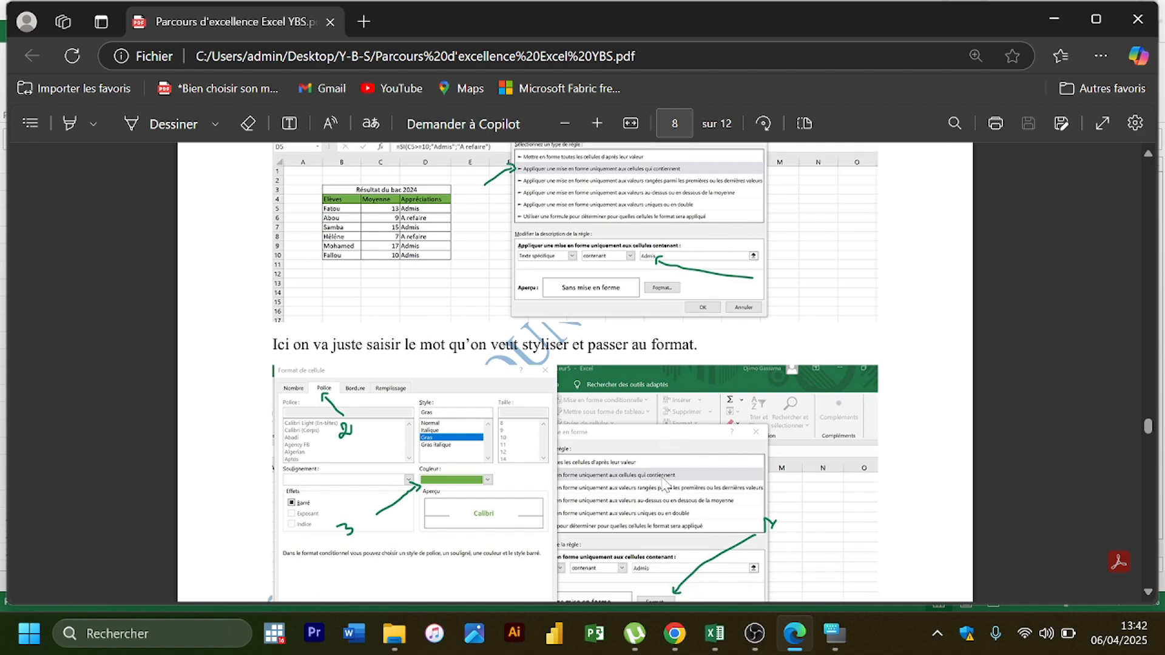
{"action": "scroll", "coordinate": [665, 485], "scroll_direction": "down", "scroll_amount": 10}
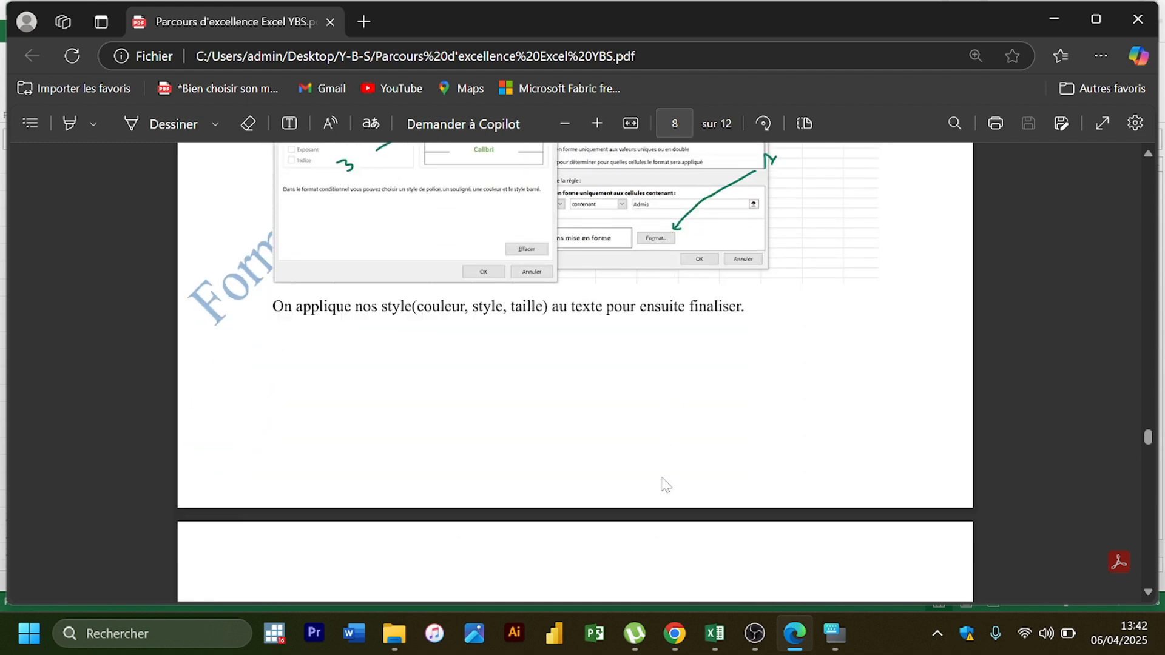
Step: Read the RECHERCHEV section on pages 9 and 10, covering its syntax, arguments and the fruit quantity example
{"action": "scroll", "coordinate": [666, 486], "scroll_direction": "down", "scroll_amount": 10}
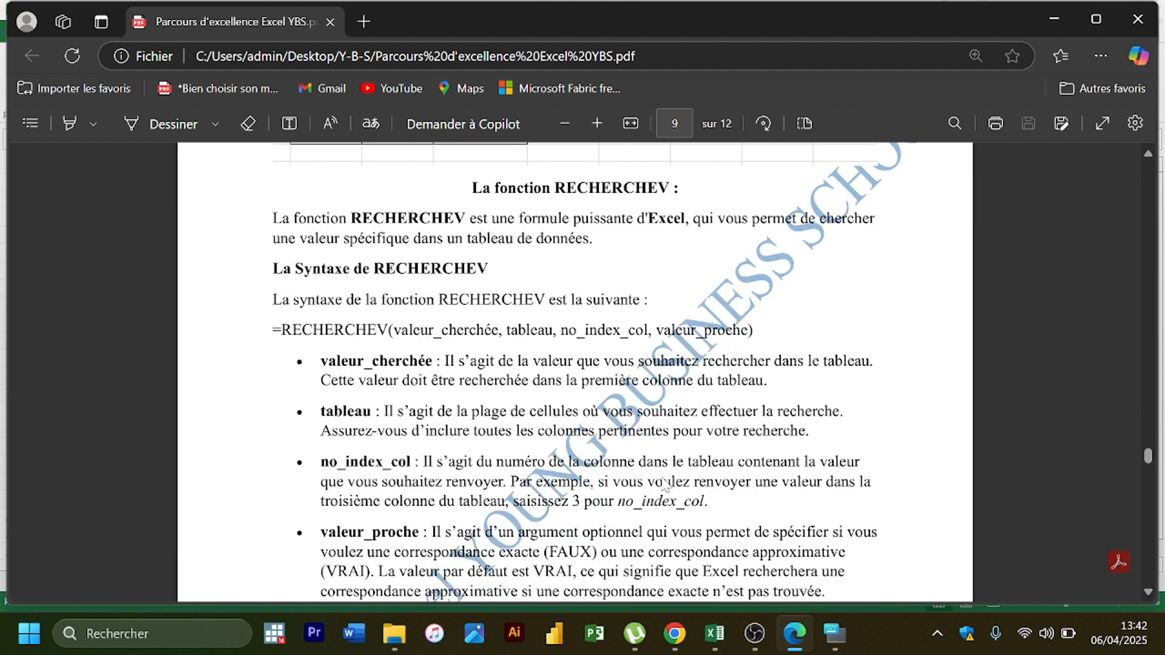
{"action": "scroll", "coordinate": [665, 486], "scroll_direction": "up", "scroll_amount": 1}
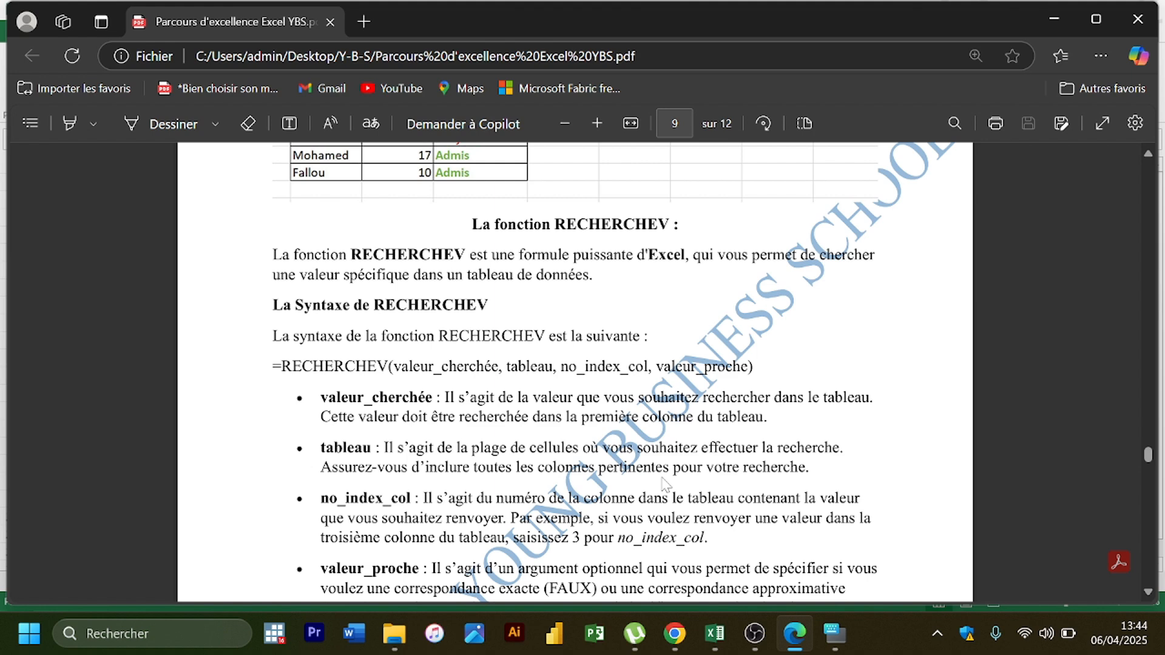
{"action": "scroll", "coordinate": [666, 484], "scroll_direction": "down", "scroll_amount": 5}
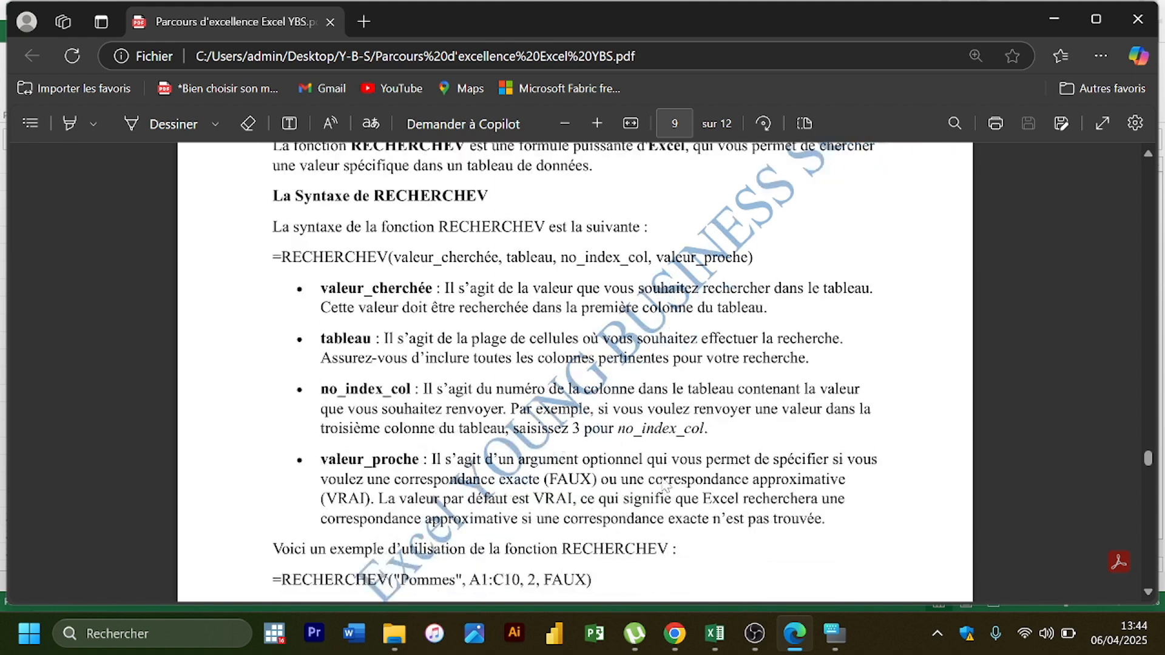
{"action": "scroll", "coordinate": [666, 484], "scroll_direction": "down", "scroll_amount": 4}
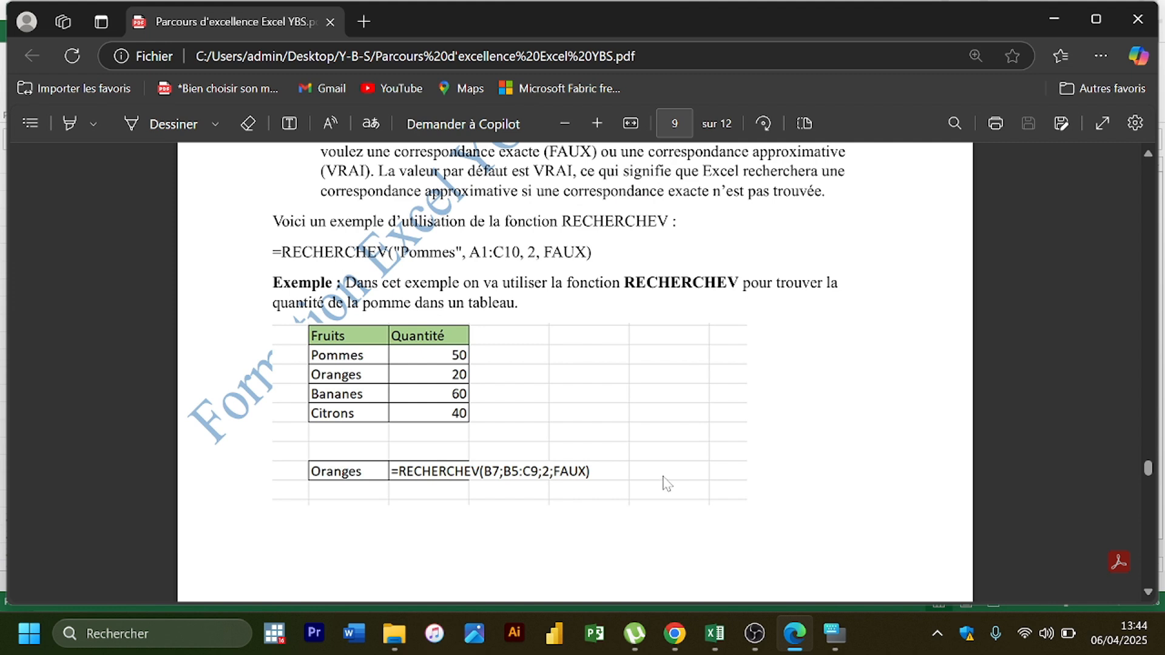
{"action": "scroll", "coordinate": [668, 484], "scroll_direction": "down", "scroll_amount": 6}
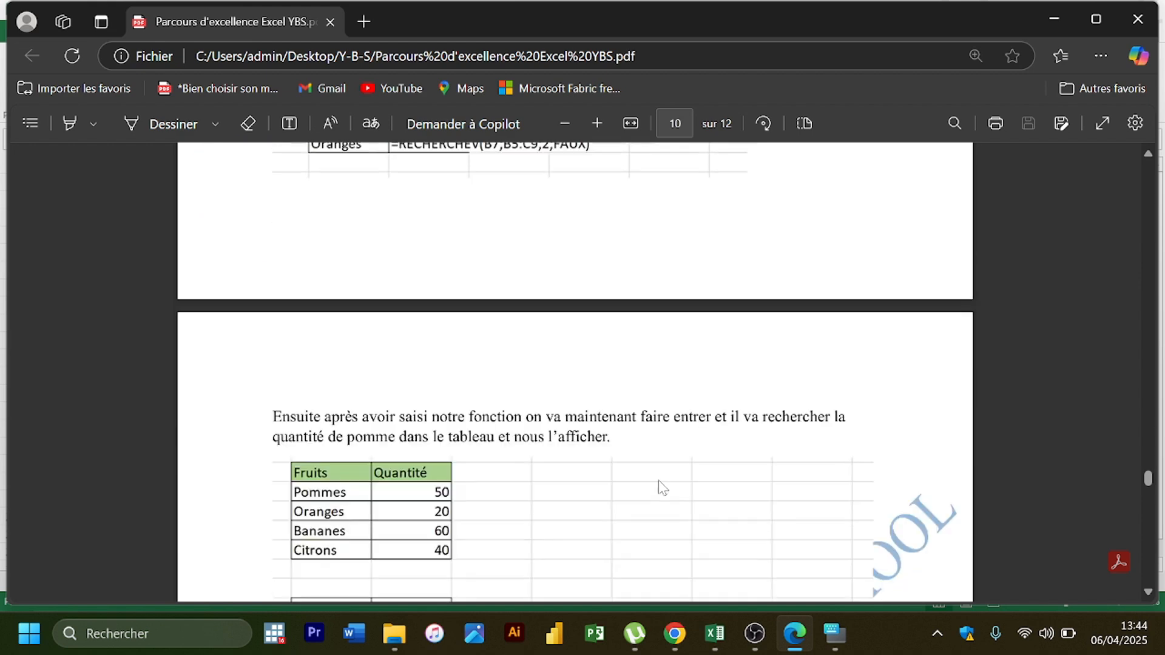
{"action": "scroll", "coordinate": [663, 488], "scroll_direction": "down", "scroll_amount": 3}
{"action": "scroll", "coordinate": [663, 488], "scroll_direction": "up", "scroll_amount": 1}
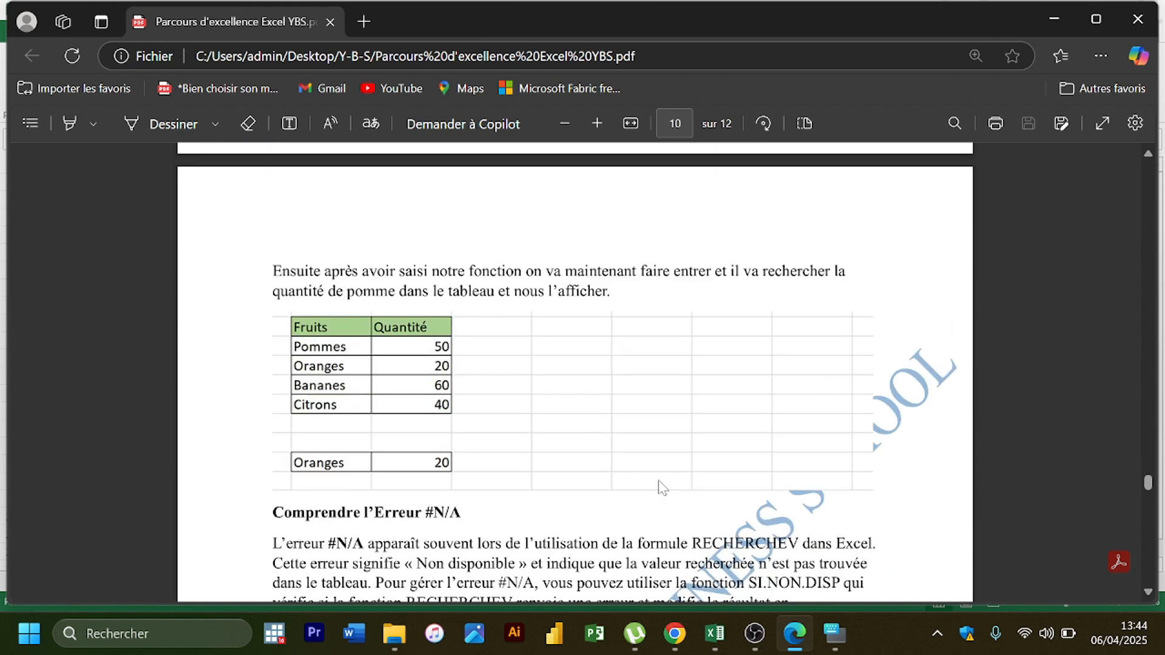
{"action": "scroll", "coordinate": [663, 488], "scroll_direction": "up", "scroll_amount": 4}
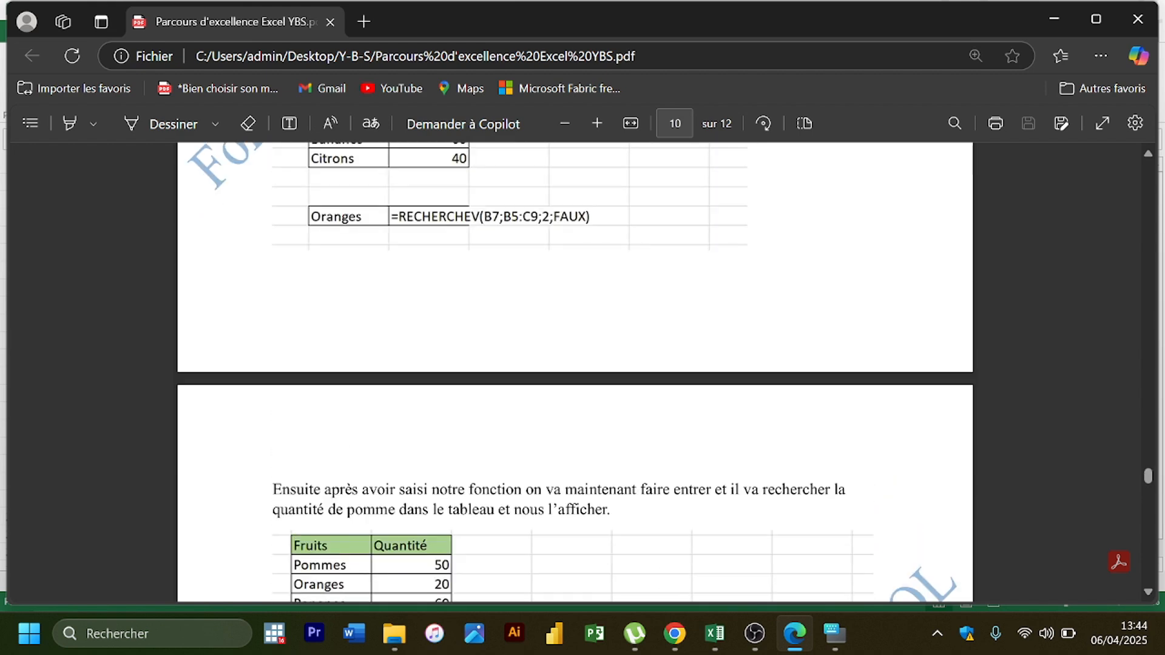
{"action": "scroll", "coordinate": [684, 464], "scroll_direction": "up", "scroll_amount": 4}
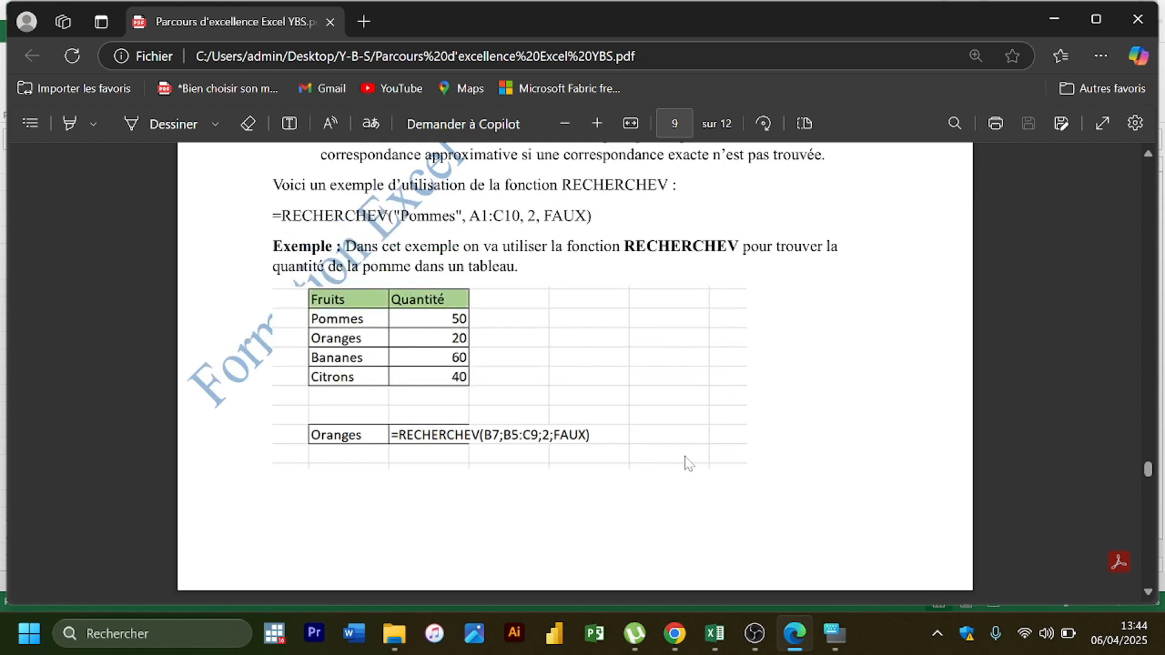
Step: Switch back to the Excel workbook and enter the table headers Fruits in K9 and Quantités in L9
{"action": "scroll", "coordinate": [687, 464], "scroll_direction": "up", "scroll_amount": 1}
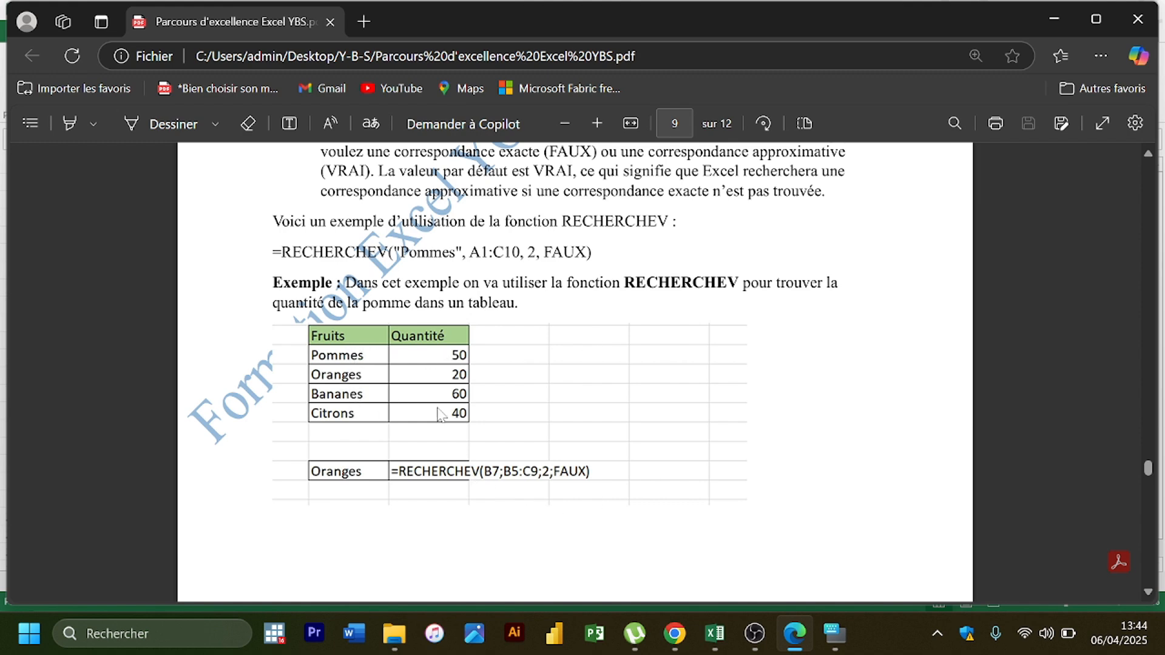
{"action": "left_click", "coordinate": [792, 642]}
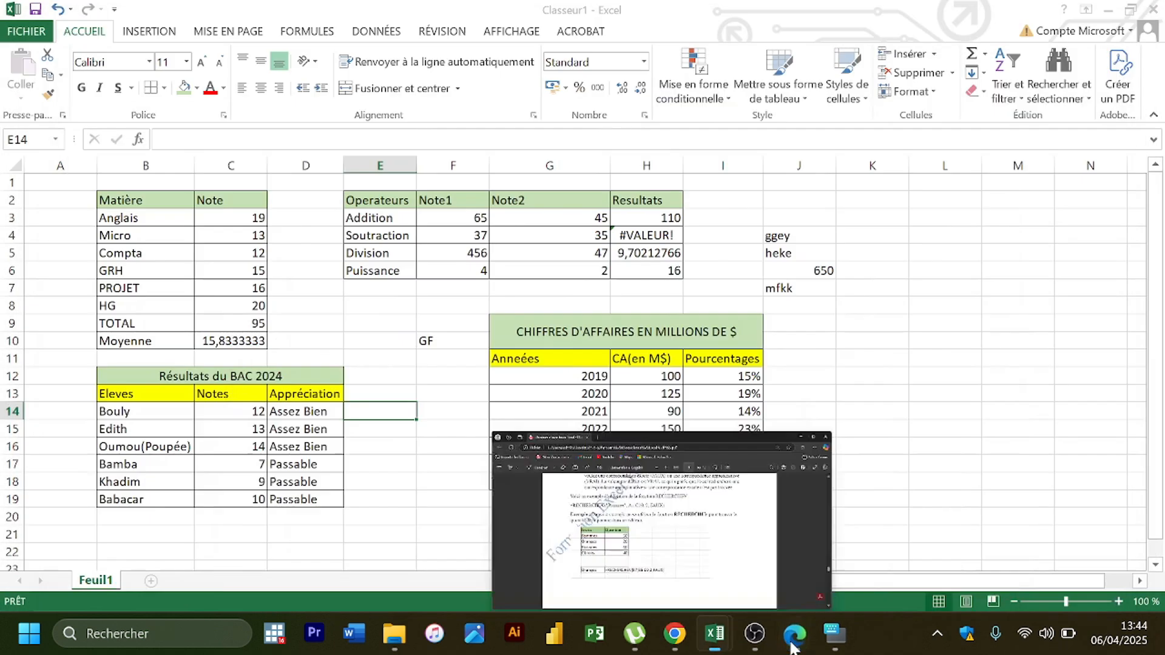
{"action": "left_click", "coordinate": [886, 359]}
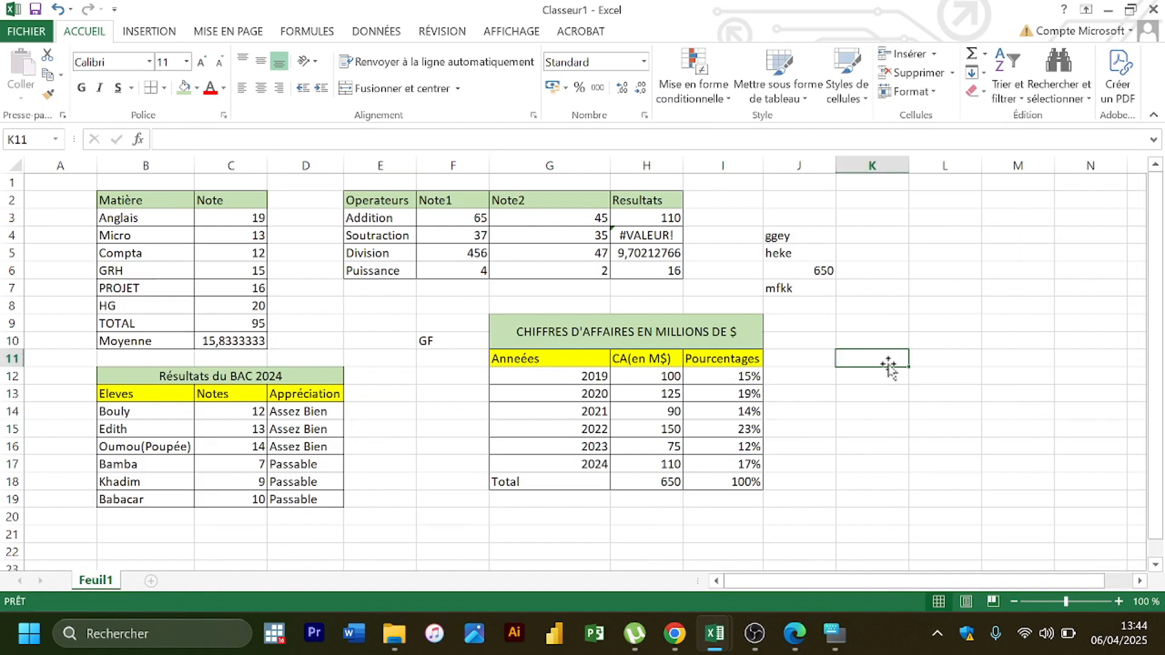
{"action": "left_click", "coordinate": [880, 323]}
{"action": "type", "text": "F"}
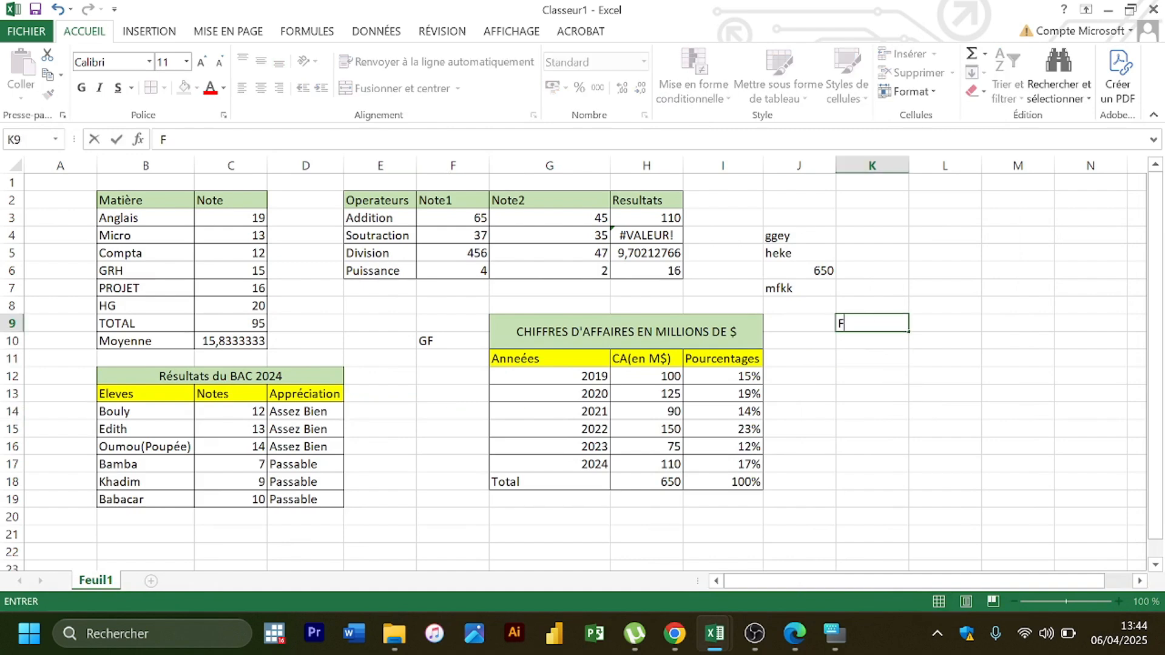
{"action": "type", "text": "ruits"}
{"action": "key", "text": "Tab"}
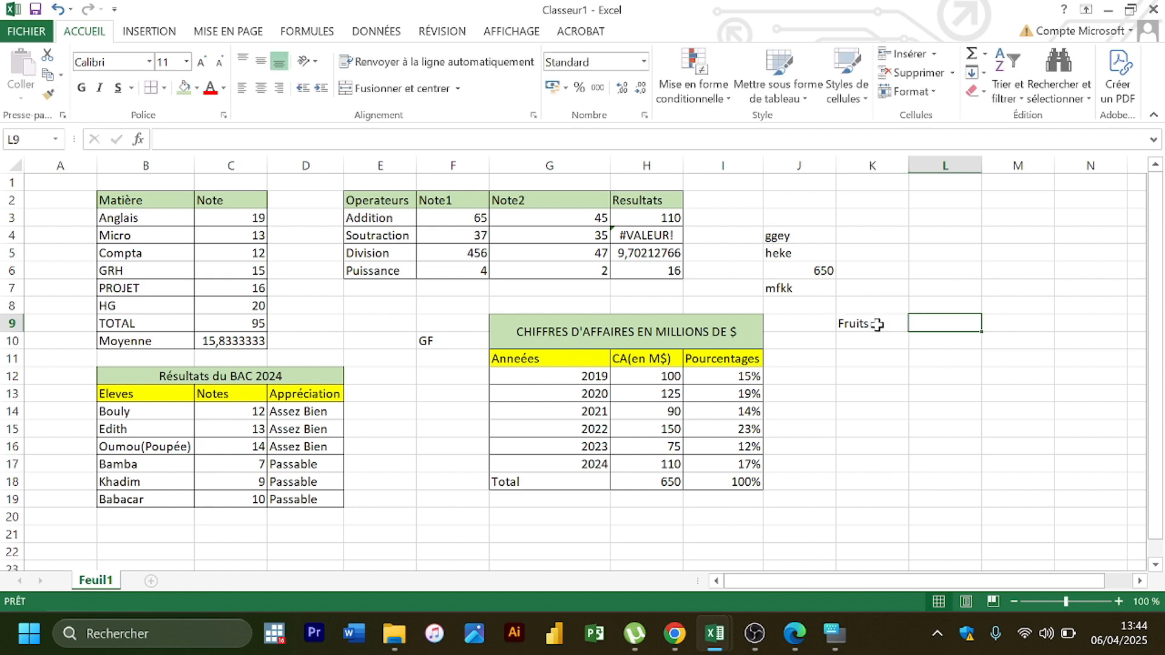
{"action": "type", "text": "Quan"}
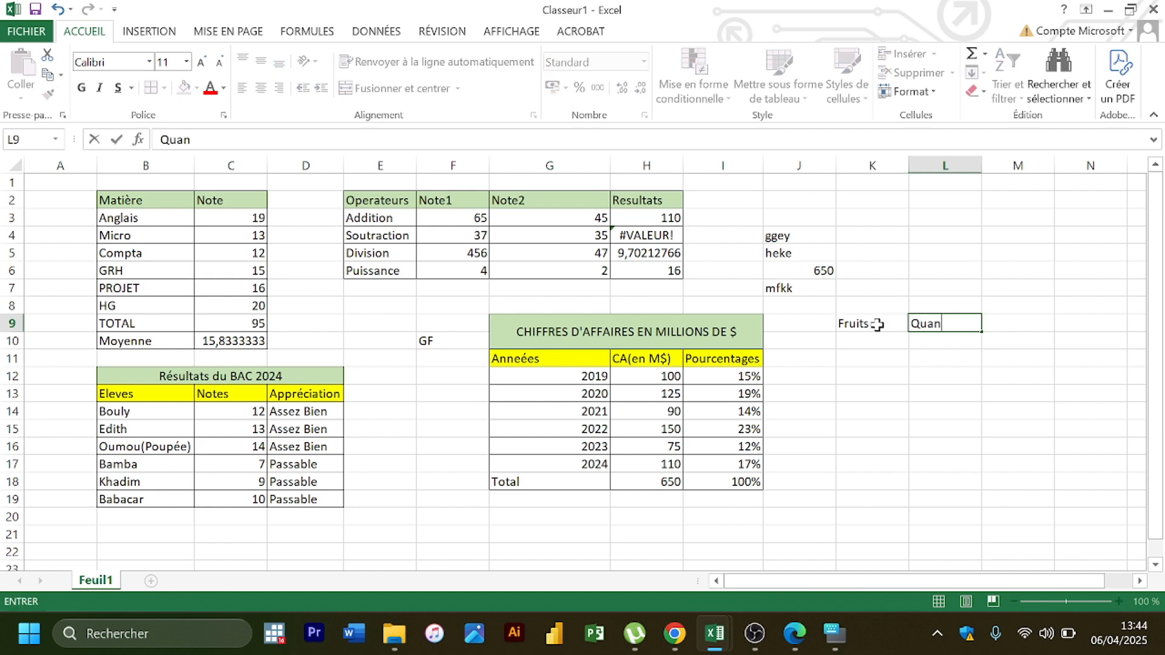
{"action": "type", "text": "tités"}
Step: List the fruits Pommes, Banane, Orange and Citrons in K10:K13, checking the names against the course PDF
{"action": "left_click", "coordinate": [872, 338]}
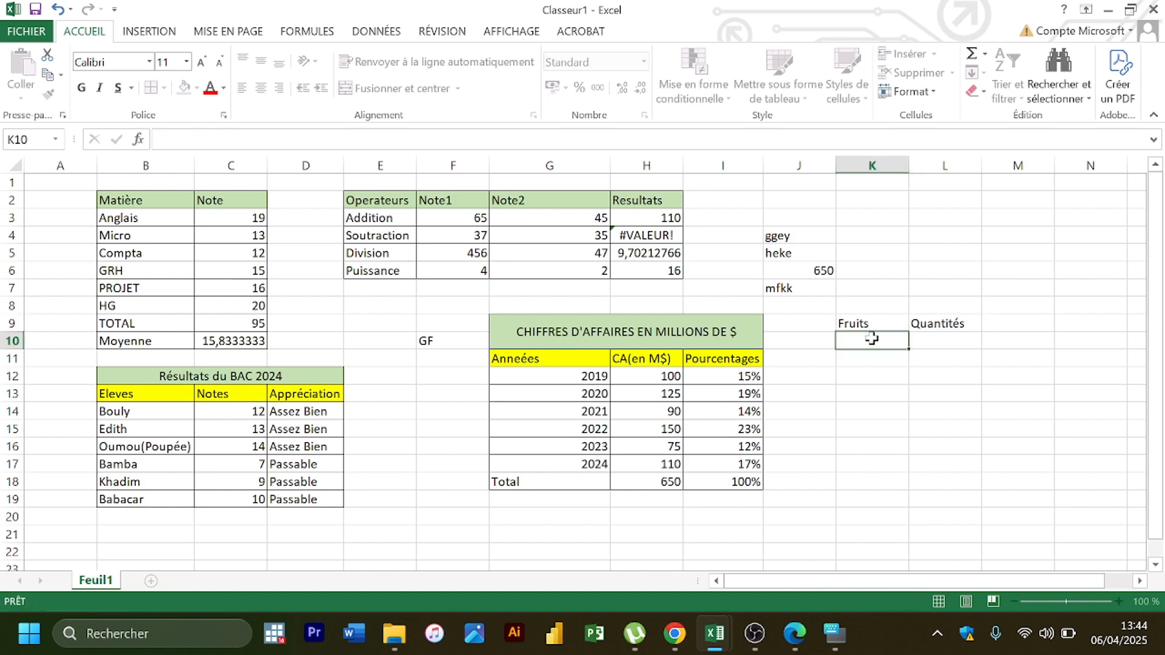
{"action": "type", "text": "Pommes"}
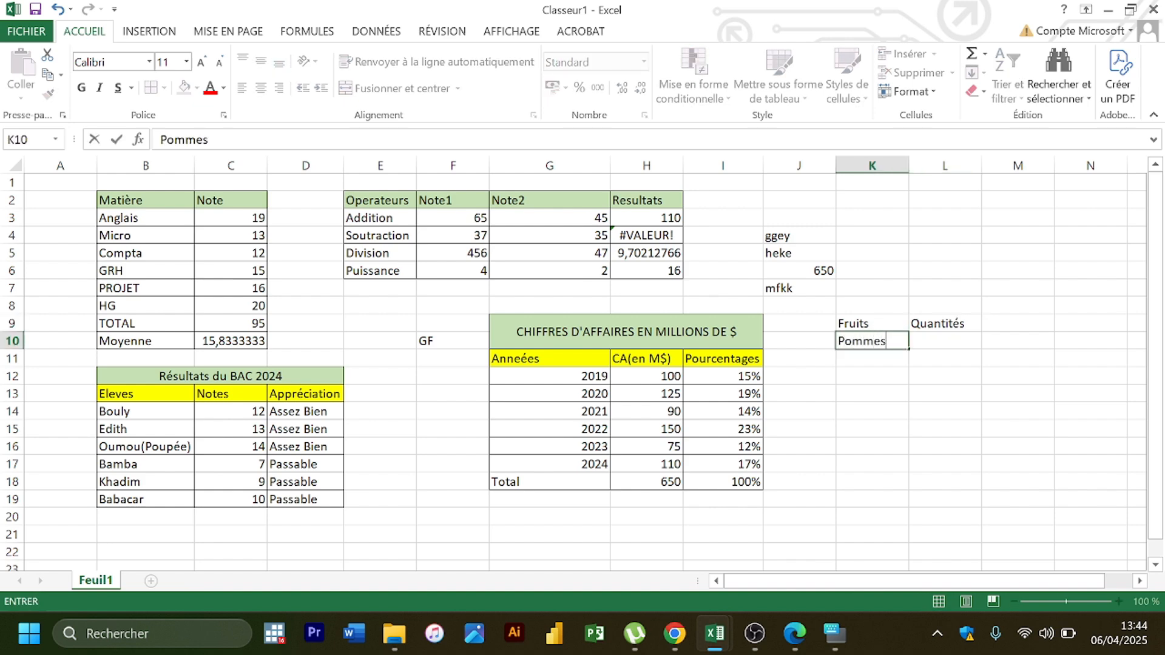
{"action": "key", "text": "Return"}
{"action": "type", "text": "Ba"}
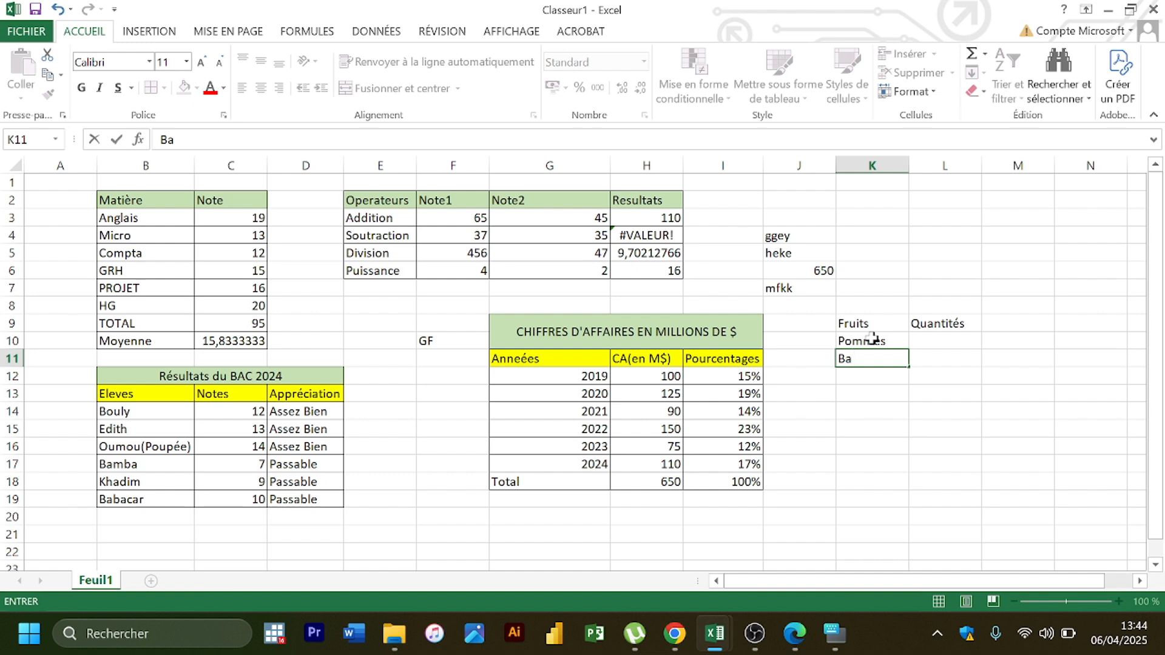
{"action": "type", "text": "nane"}
{"action": "left_click", "coordinate": [795, 635]}
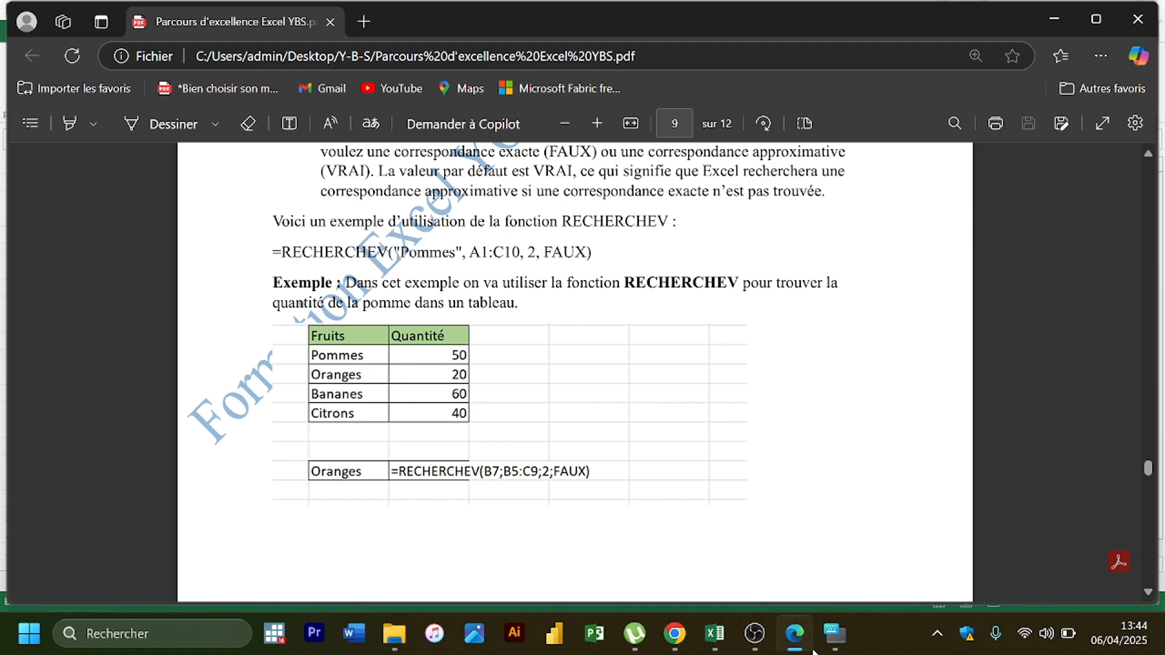
{"action": "left_click", "coordinate": [812, 649]}
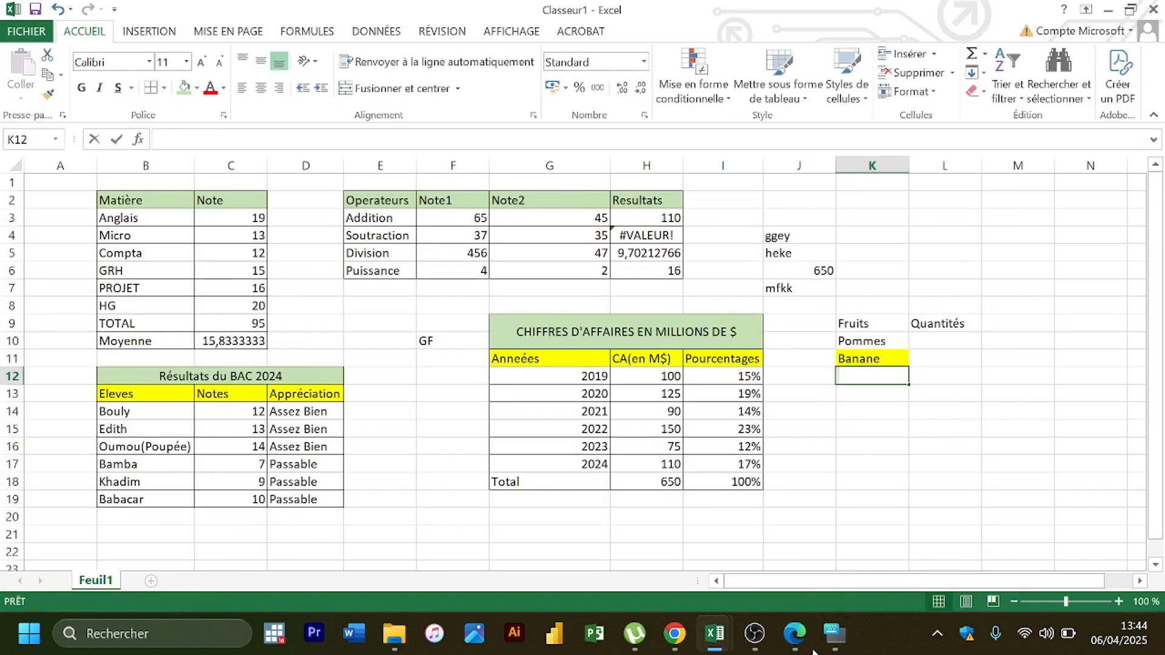
{"action": "type", "text": "Orange"}
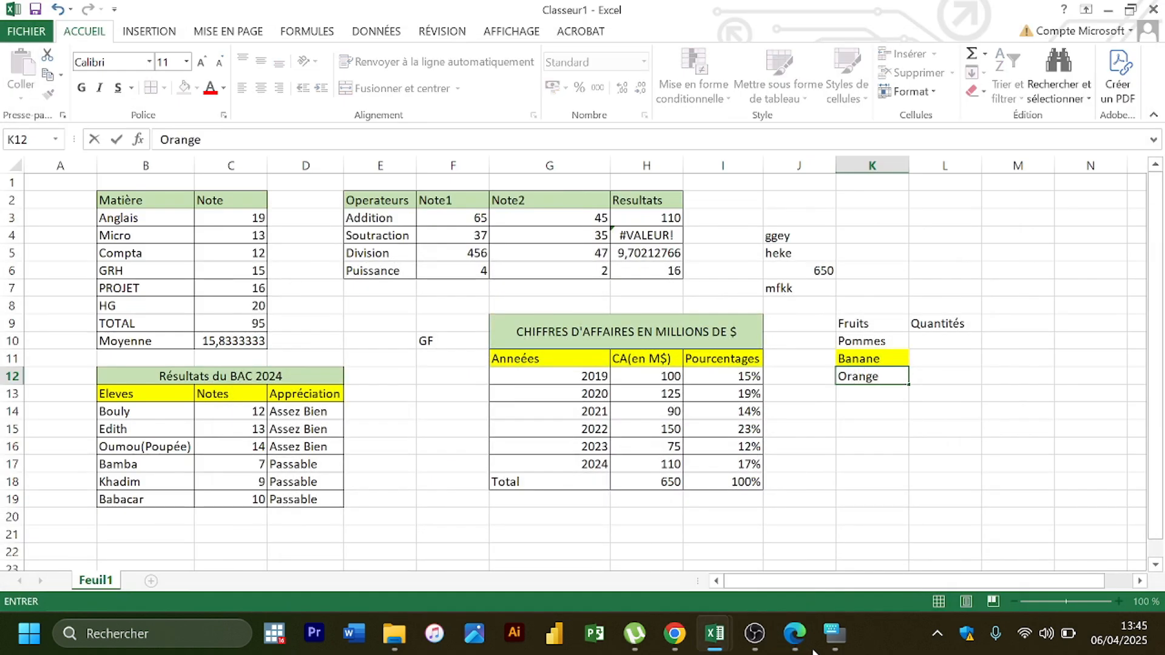
{"action": "key", "text": "Return"}
{"action": "type", "text": "Cit"}
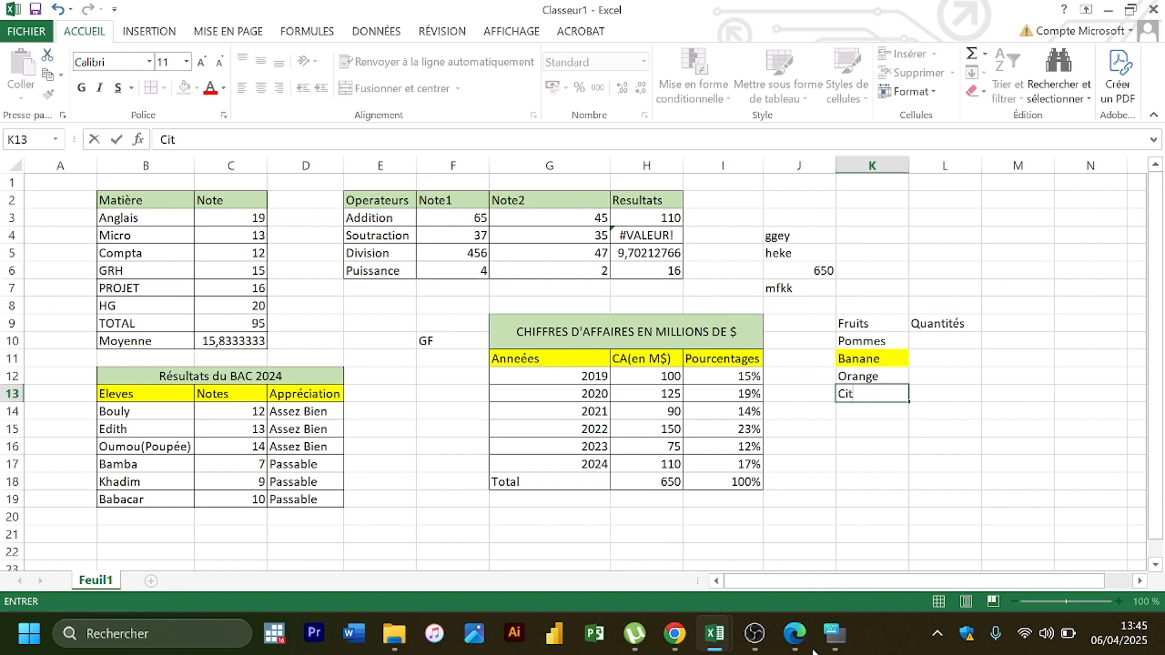
{"action": "type", "text": "rons"}
{"action": "key", "text": "Return"}
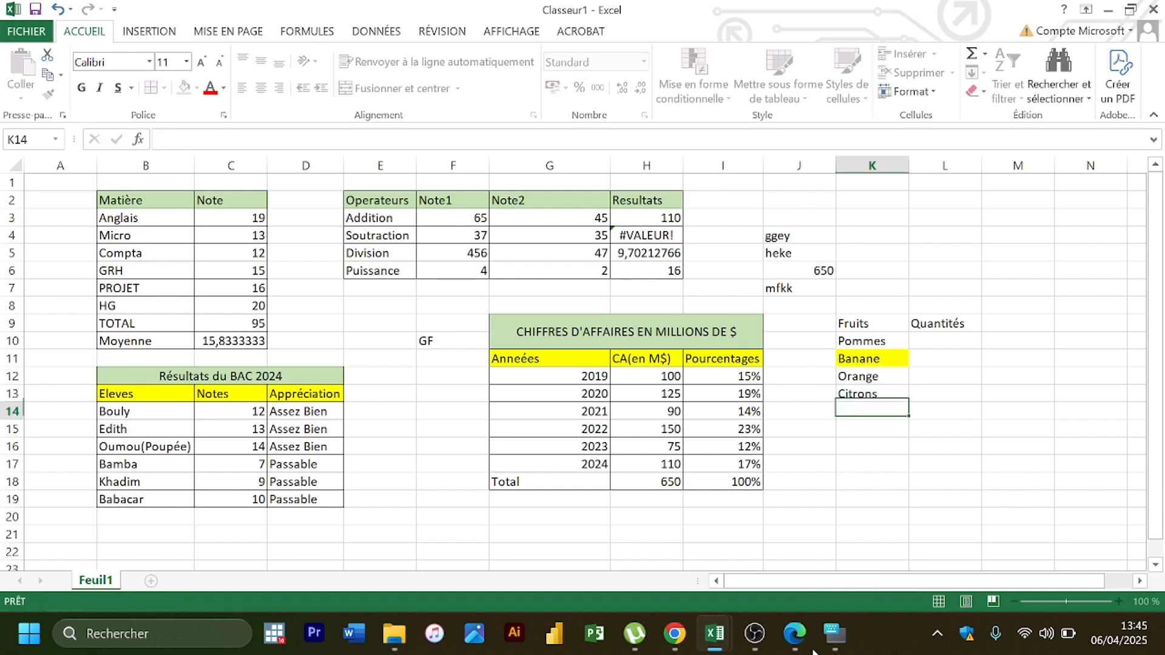
Step: Remove the yellow fill from the Banane cell K11
{"action": "left_click", "coordinate": [871, 358]}
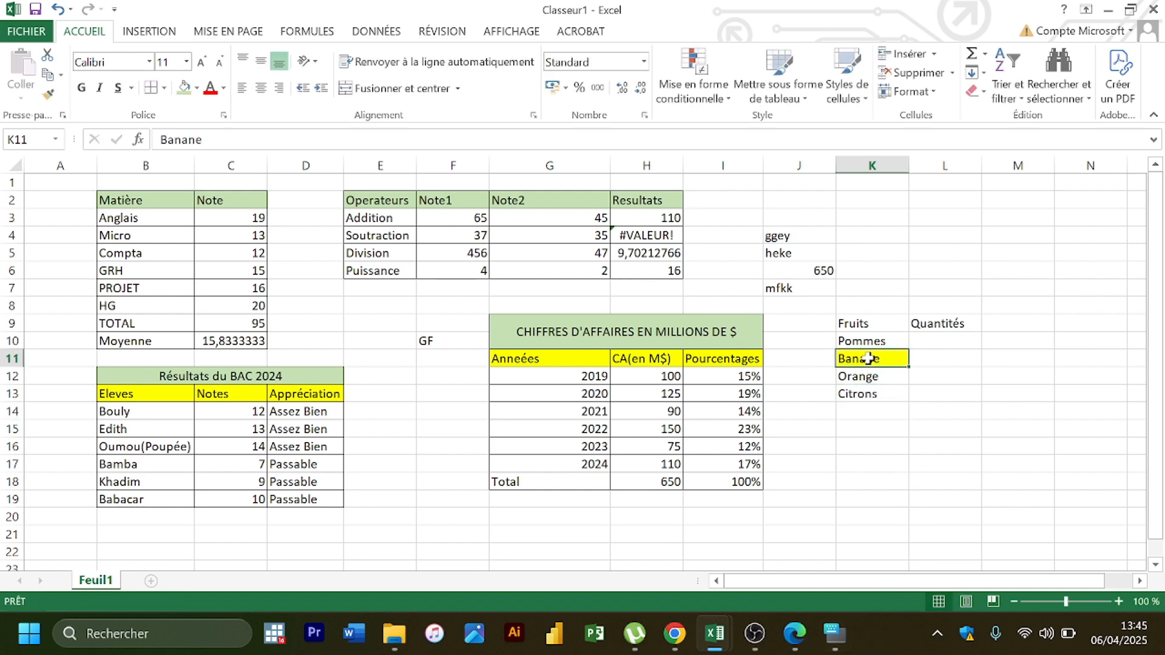
{"action": "left_click", "coordinate": [197, 89]}
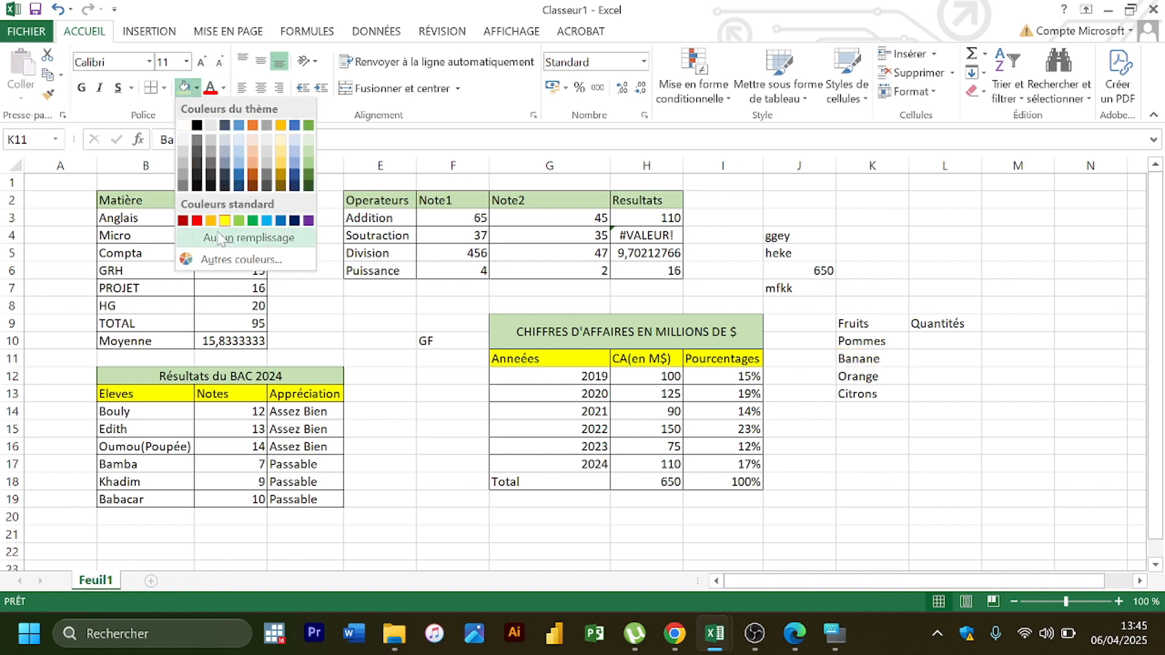
{"action": "left_click", "coordinate": [261, 238]}
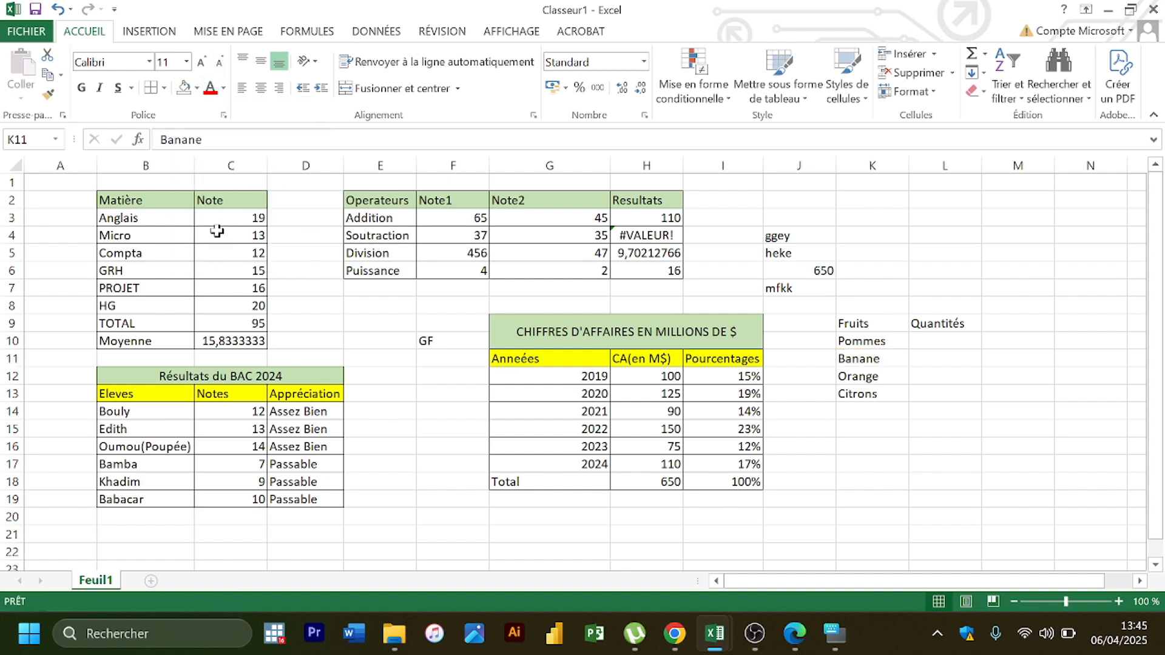
Step: Consult the quantities in the course PDF and enter 50, 20, 60 and 40 in L10:L13
{"action": "left_click", "coordinate": [925, 344]}
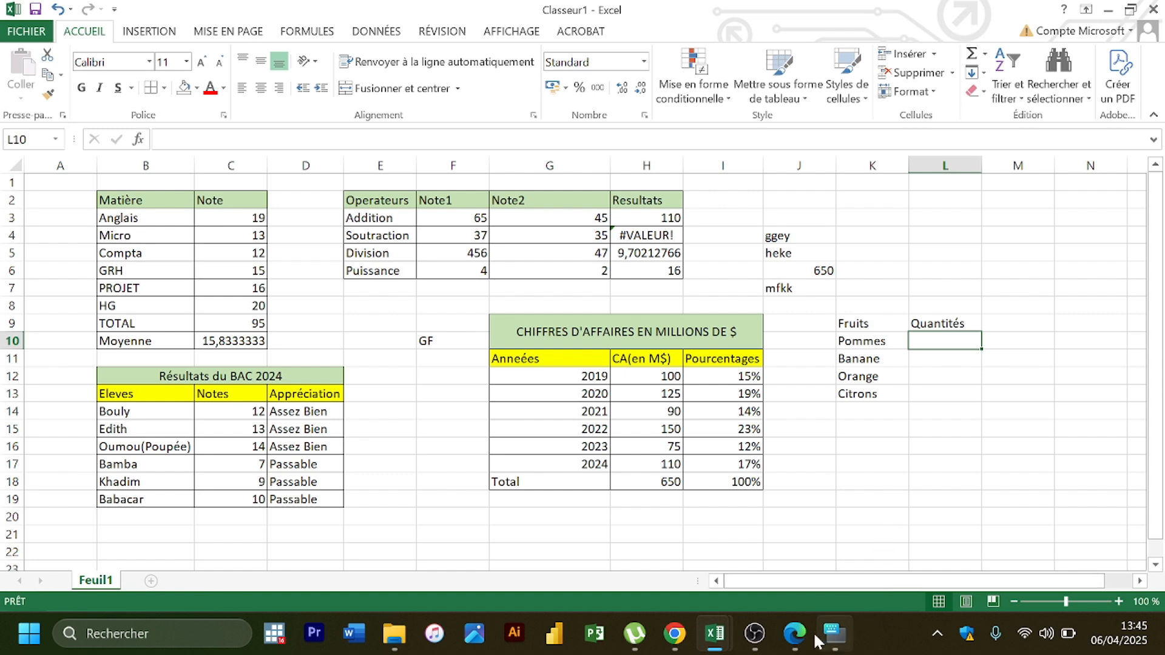
{"action": "left_click", "coordinate": [795, 631]}
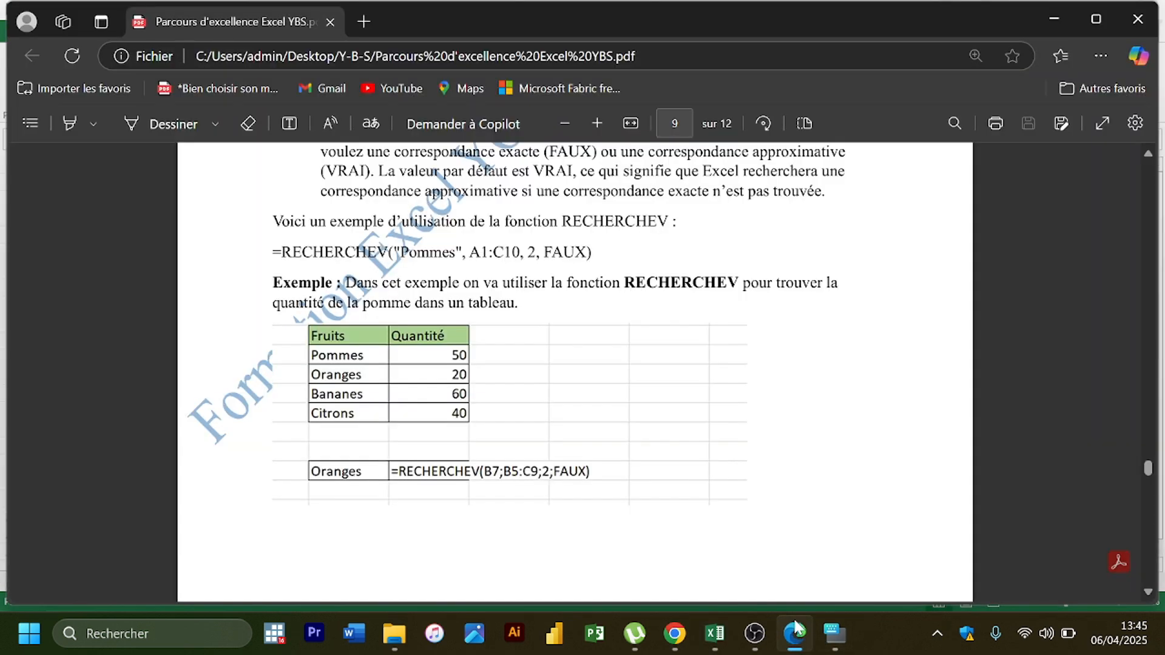
{"action": "left_click", "coordinate": [795, 630]}
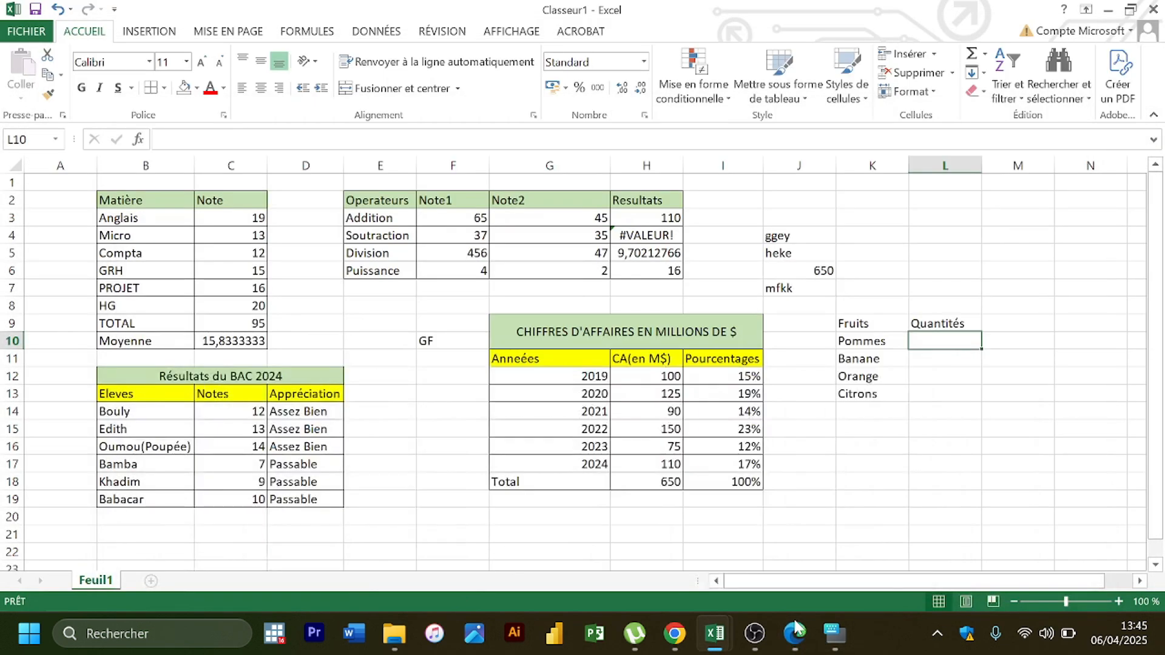
{"action": "type", "text": "50"}
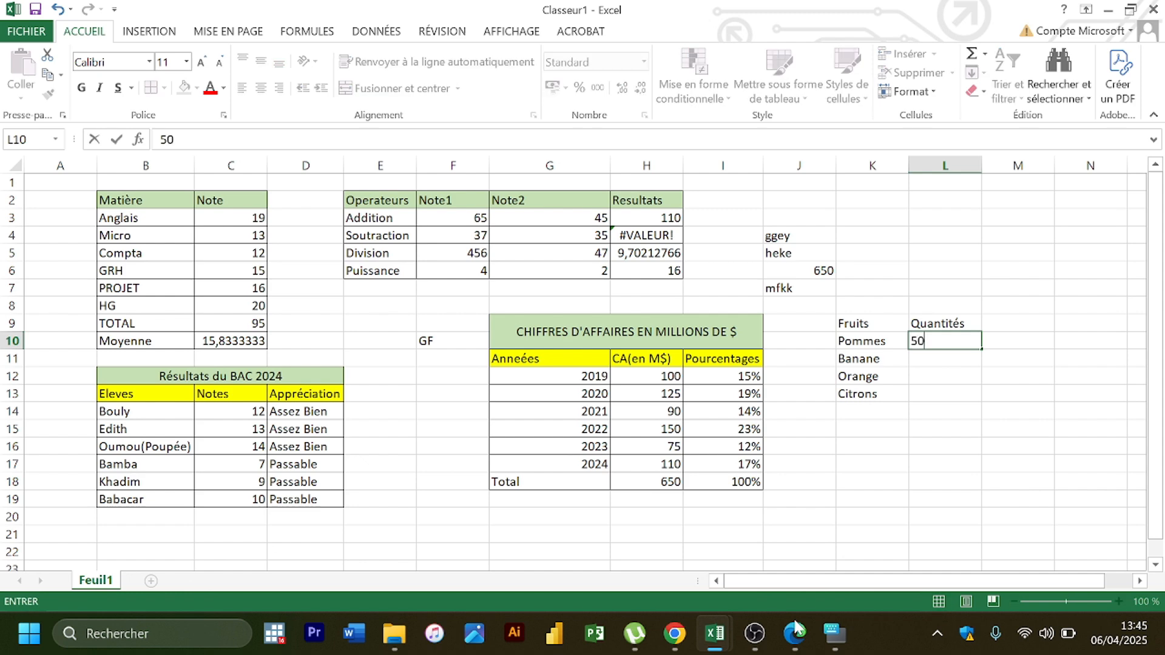
{"action": "key", "text": "Return"}
{"action": "type", "text": "20"}
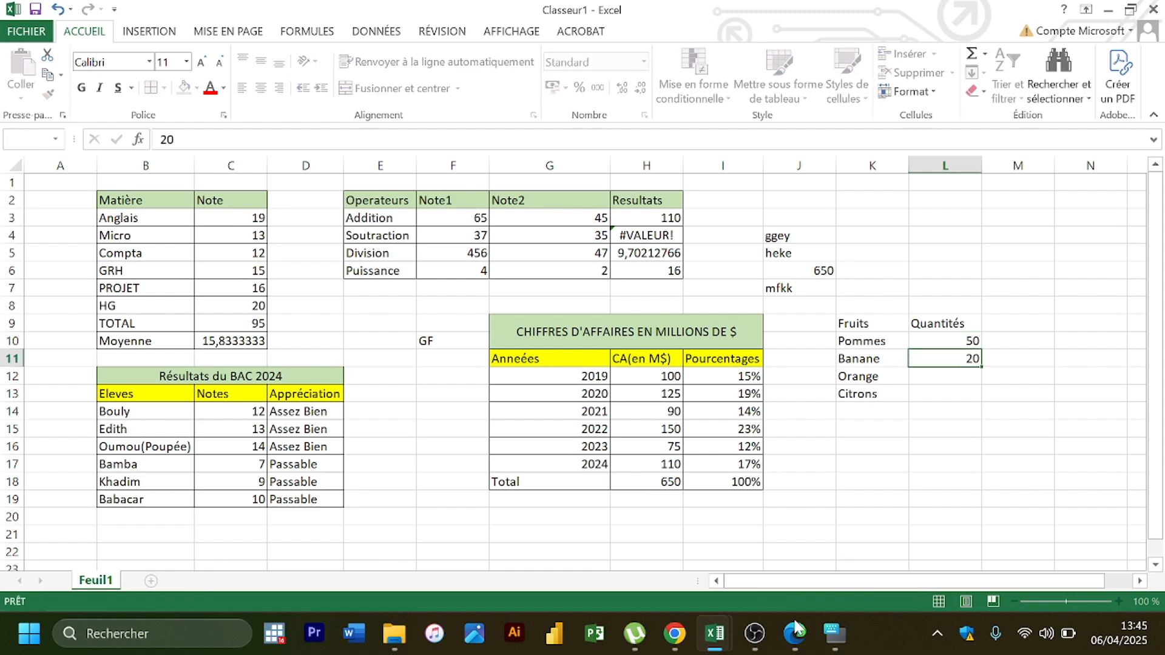
{"action": "key", "text": "Return"}
{"action": "type", "text": "60"}
{"action": "key", "text": "Return"}
{"action": "type", "text": "40"}
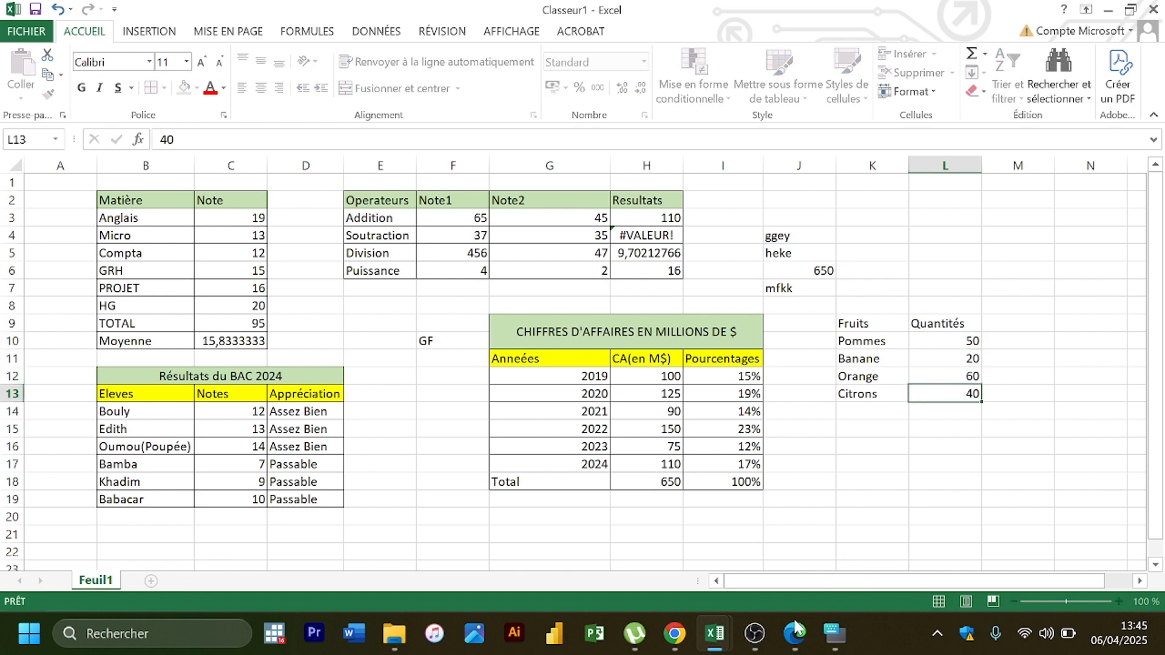
{"action": "key", "text": "Return"}
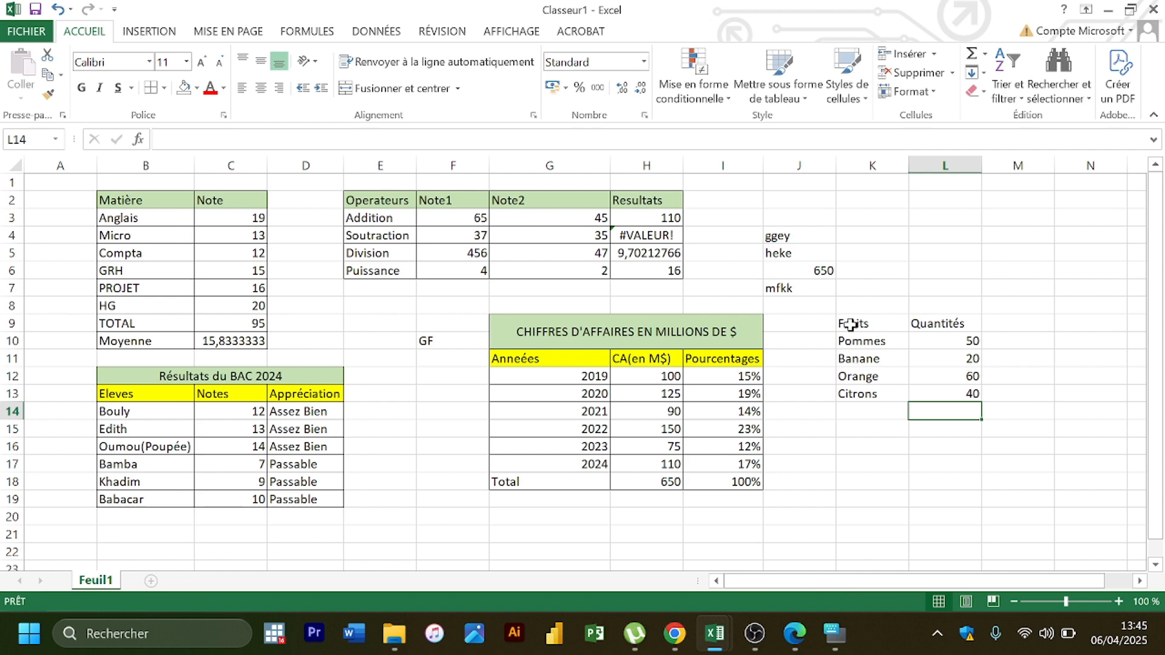
Step: Compare the fruit table with the PDF example and apply borders to all cells of K9:L13
{"action": "left_click_drag", "start_coordinate": [851, 325], "coordinate": [998, 385]}
{"action": "left_click", "coordinate": [802, 627]}
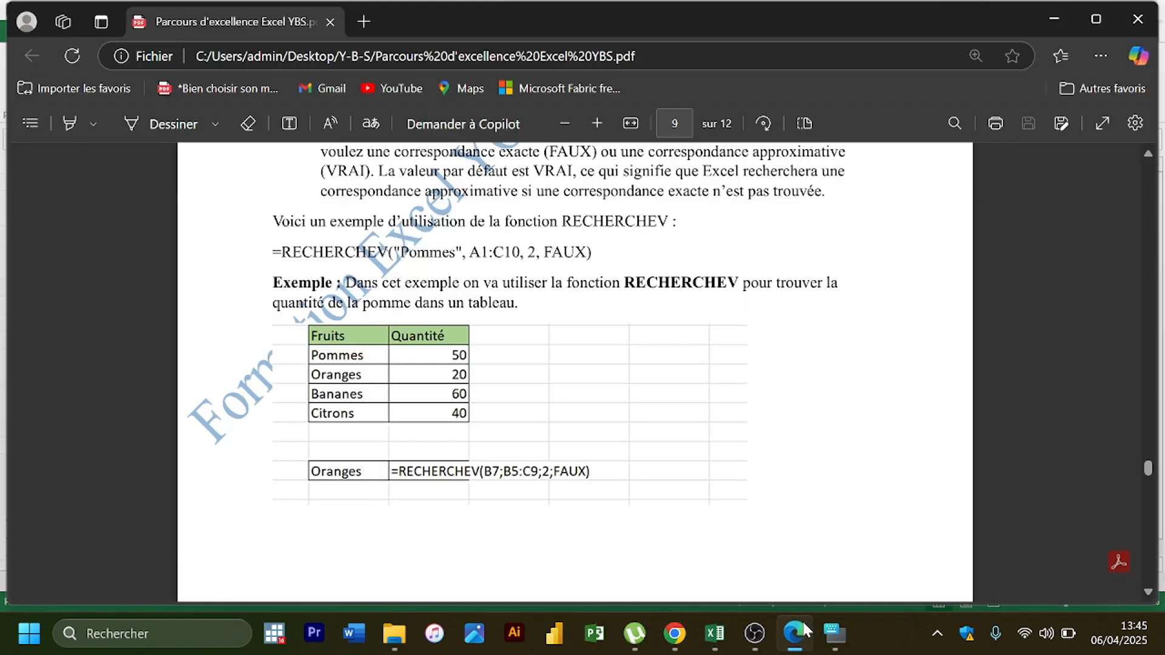
{"action": "left_click", "coordinate": [802, 631]}
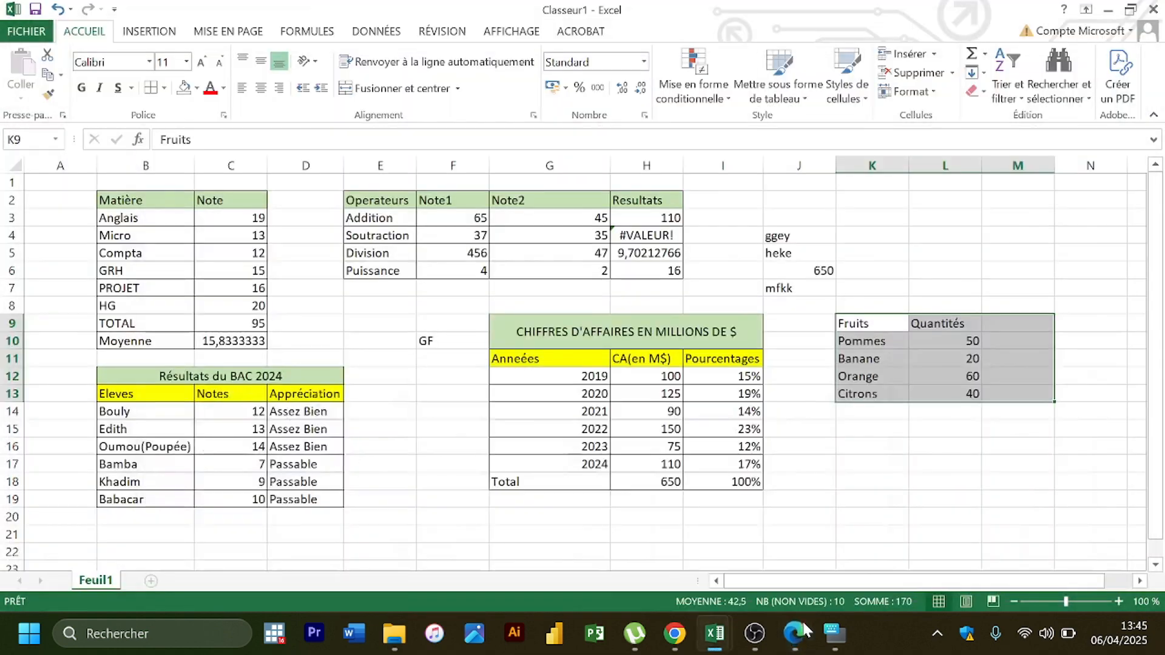
{"action": "left_click", "coordinate": [803, 631]}
{"action": "left_click", "coordinate": [802, 632]}
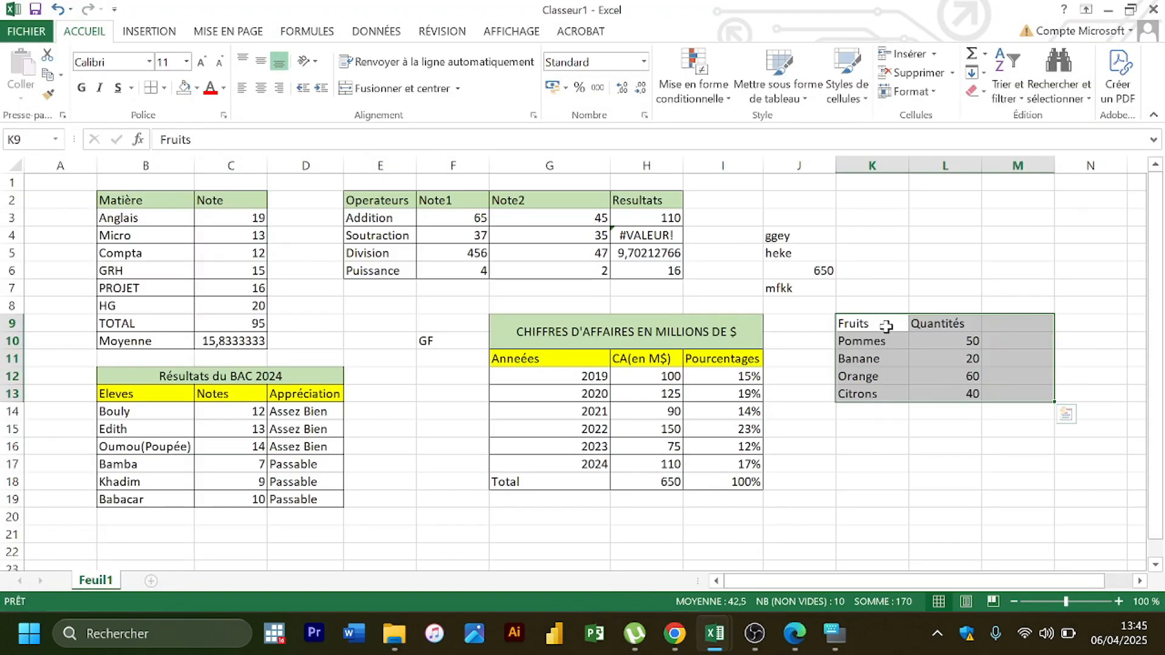
{"action": "left_click_drag", "start_coordinate": [883, 327], "coordinate": [953, 392]}
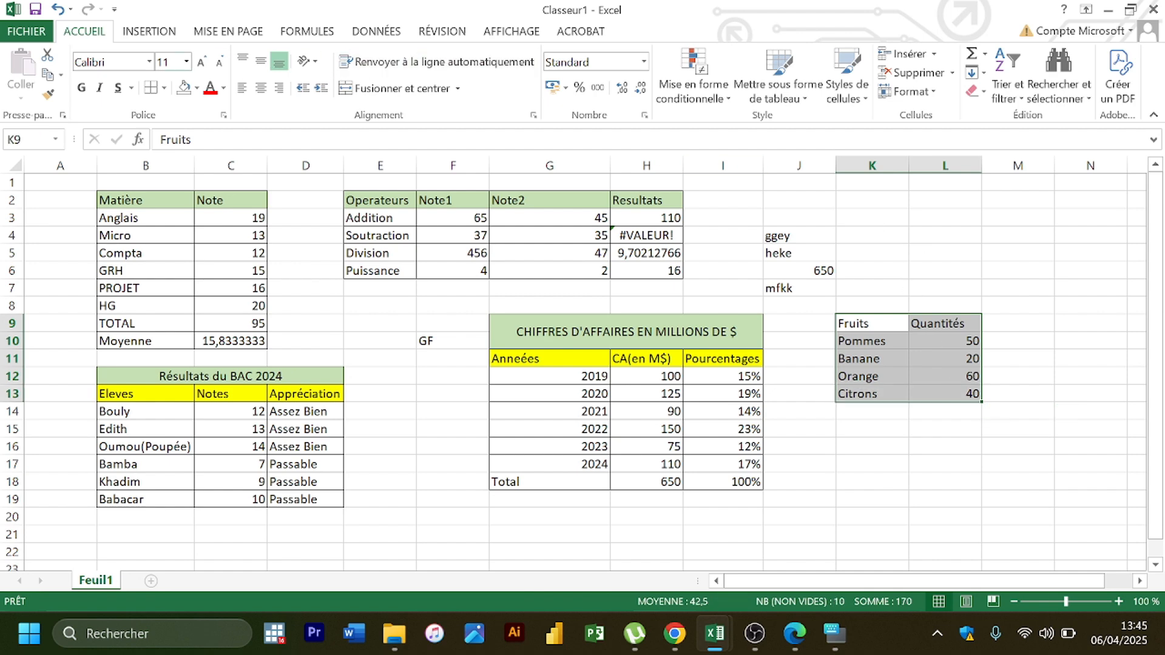
{"action": "left_click", "coordinate": [151, 89]}
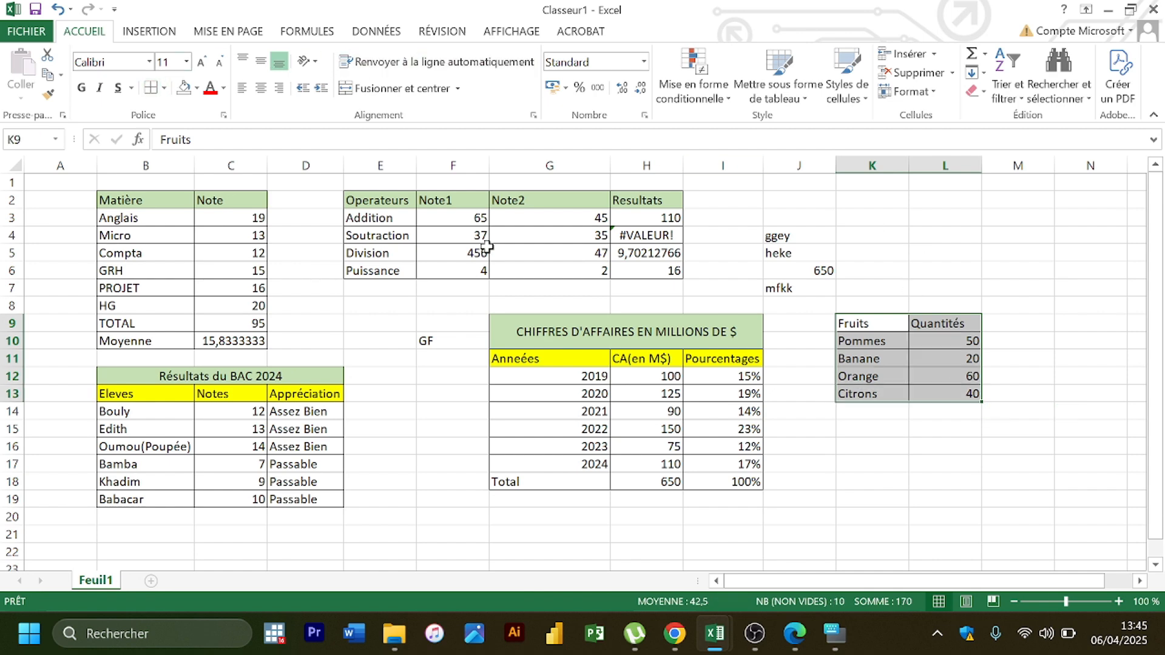
{"action": "left_click", "coordinate": [866, 423]}
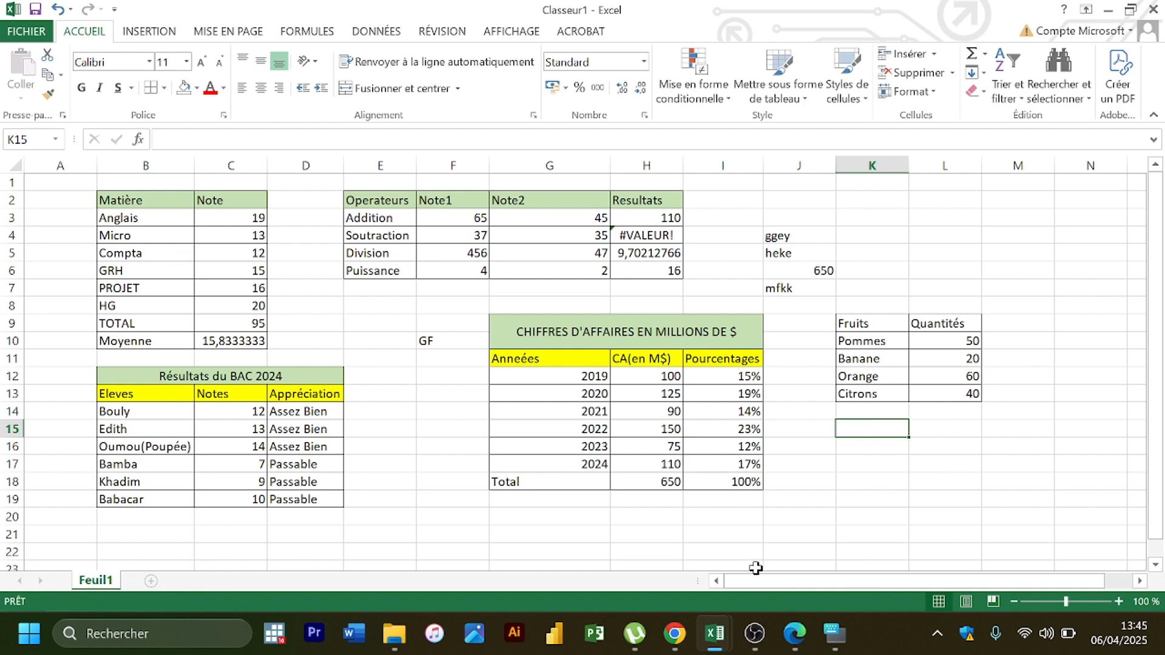
Step: Switch to the course PDF in Edge and review the RECHERCHEV formula example for Oranges on pages 9 and 10
{"action": "left_click", "coordinate": [797, 635]}
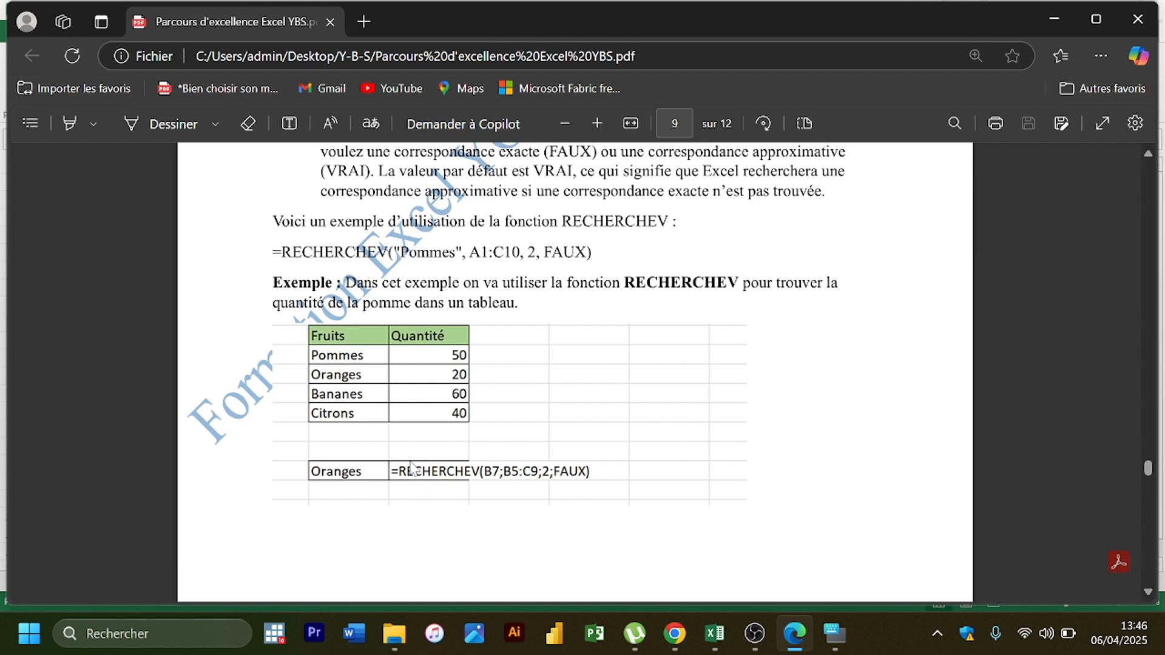
{"action": "scroll", "coordinate": [411, 467], "scroll_direction": "down", "scroll_amount": 6}
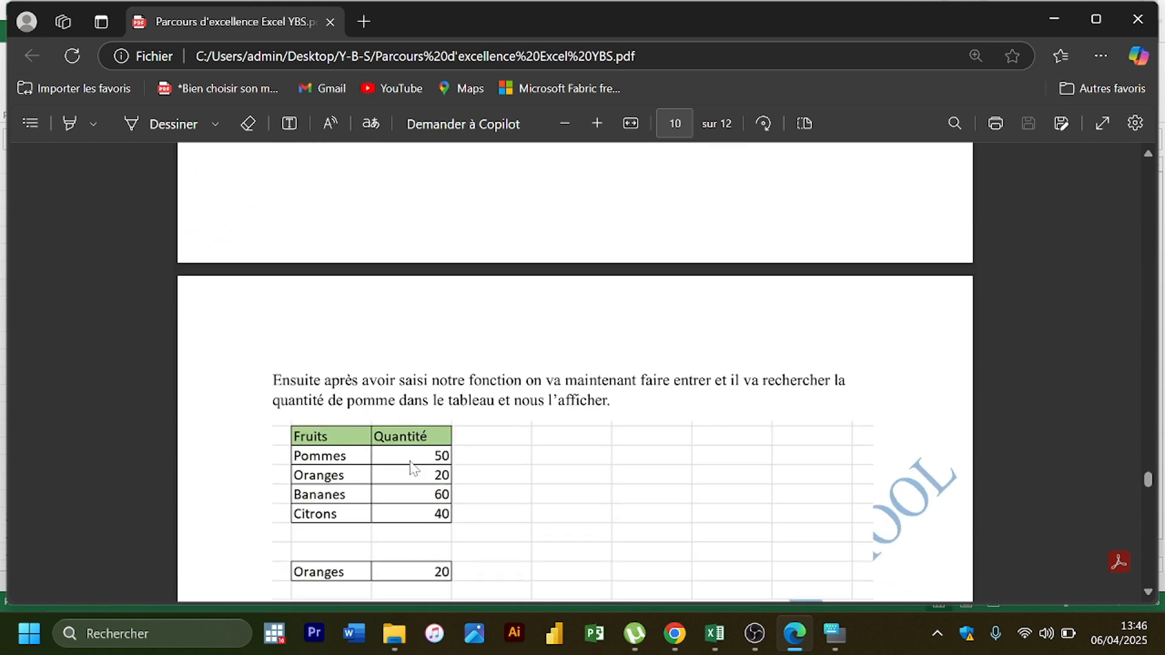
{"action": "scroll", "coordinate": [411, 467], "scroll_direction": "up", "scroll_amount": 2}
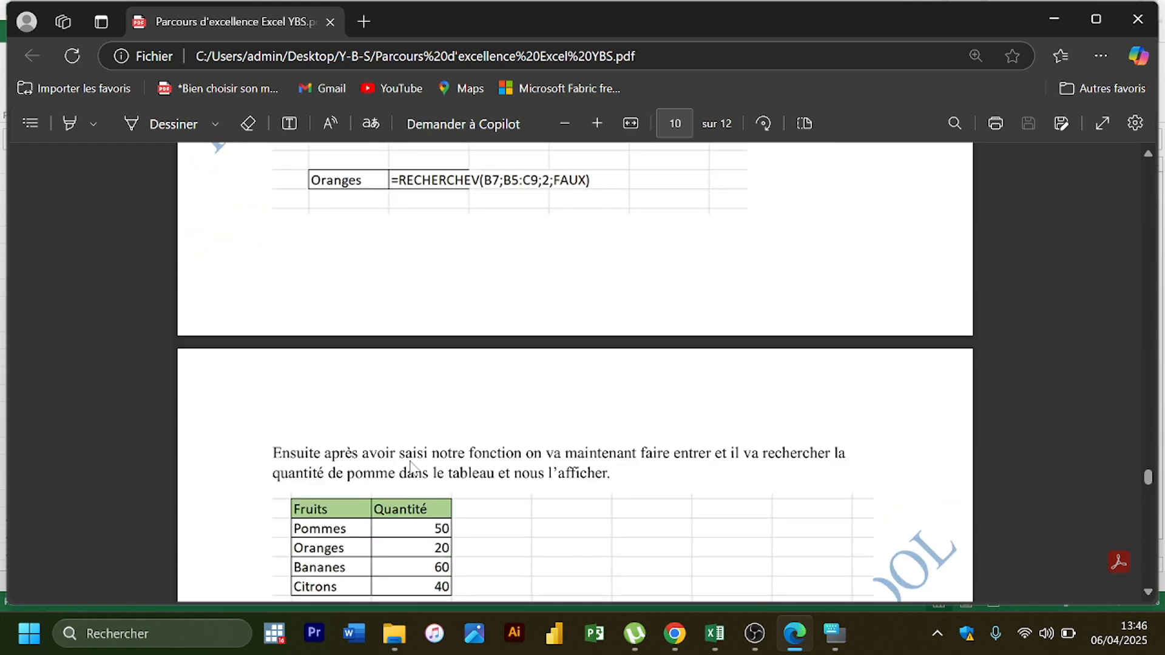
{"action": "scroll", "coordinate": [411, 467], "scroll_direction": "up", "scroll_amount": 9}
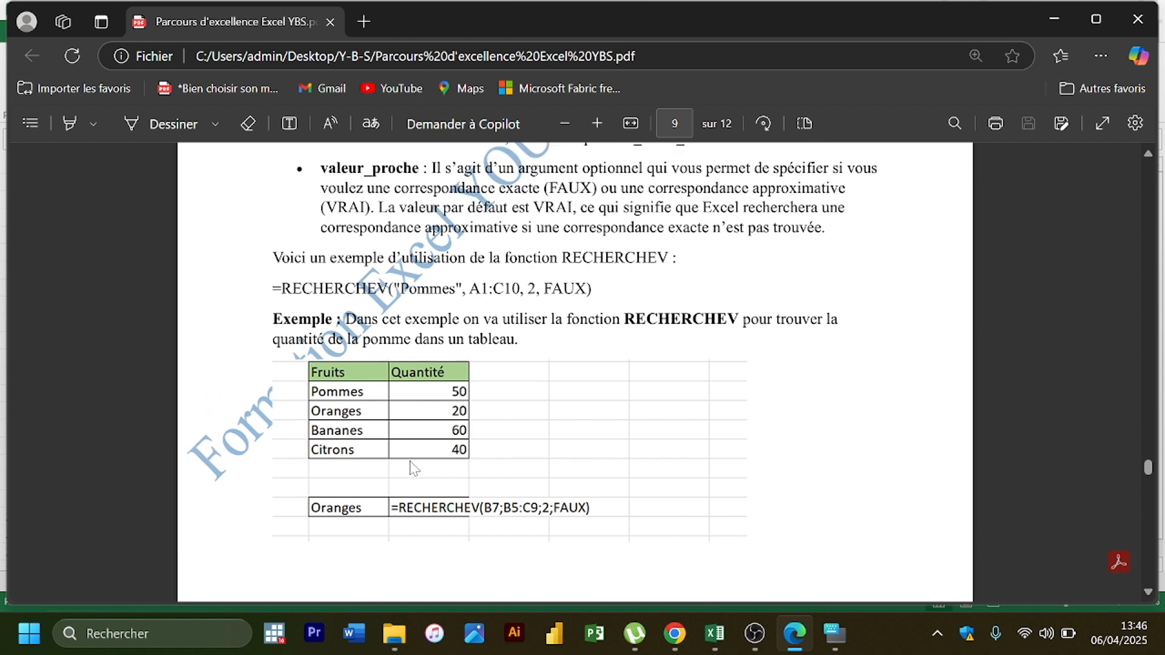
{"action": "scroll", "coordinate": [411, 467], "scroll_direction": "up", "scroll_amount": 1}
{"action": "scroll", "coordinate": [411, 468], "scroll_direction": "down", "scroll_amount": 2}
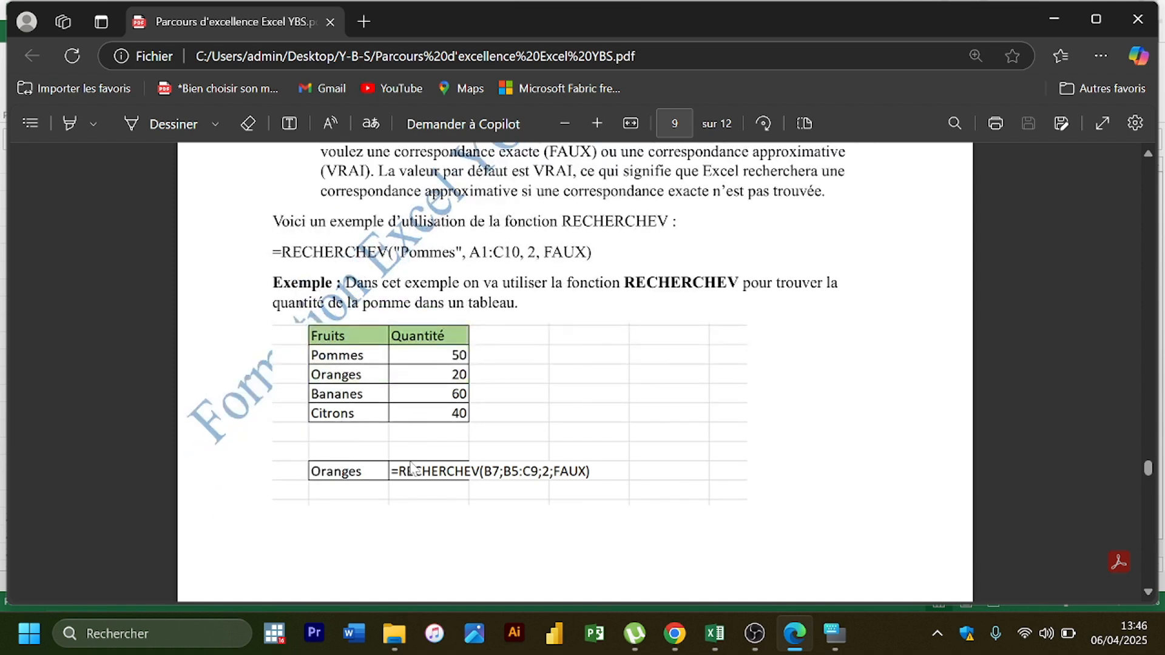
Step: Review the RECHERCHEV example in the PDF, return to Excel and start a RECHERCHEV formula in K15
{"action": "scroll", "coordinate": [412, 468], "scroll_direction": "up", "scroll_amount": 1}
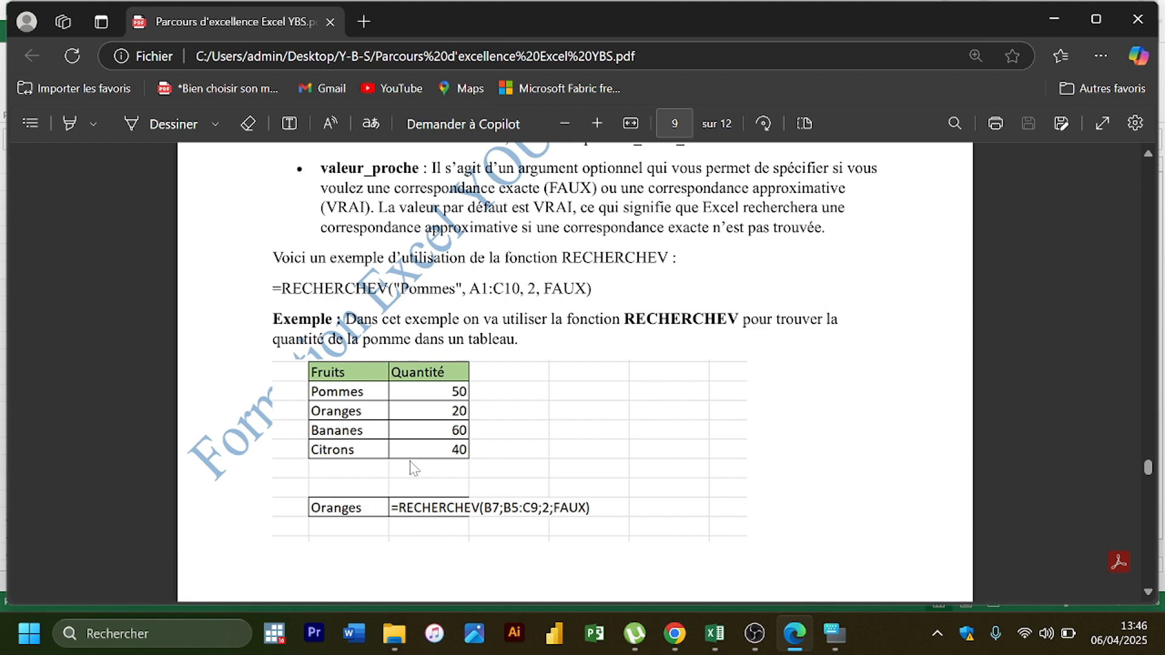
{"action": "left_click", "coordinate": [791, 642]}
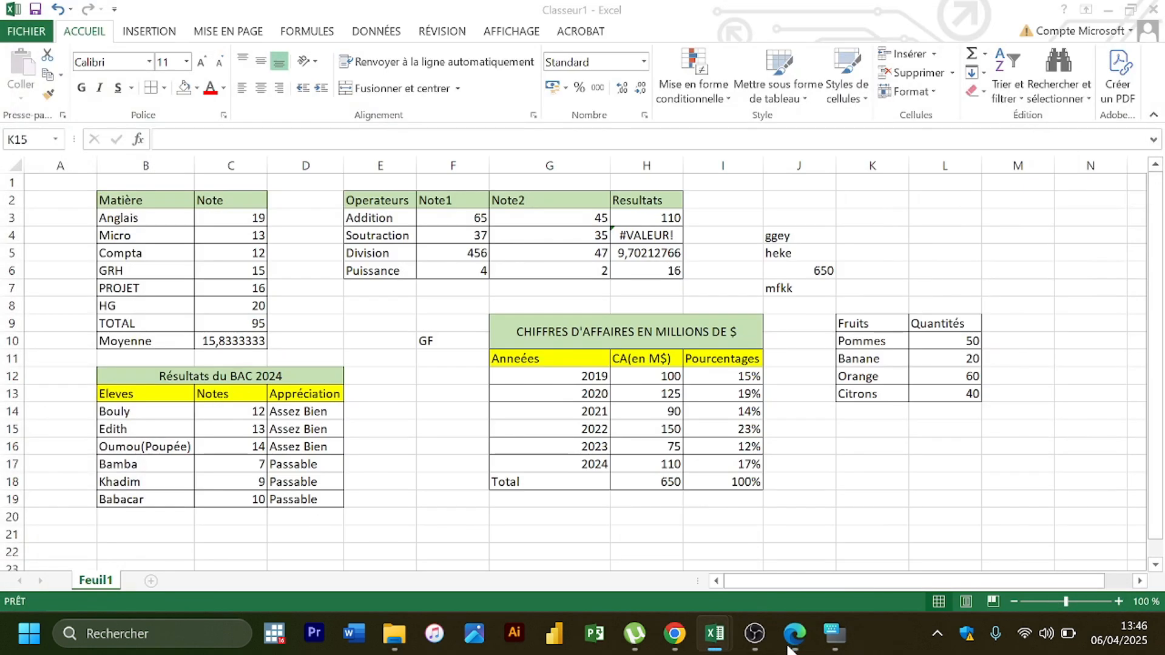
{"action": "type", "text": "=REC"}
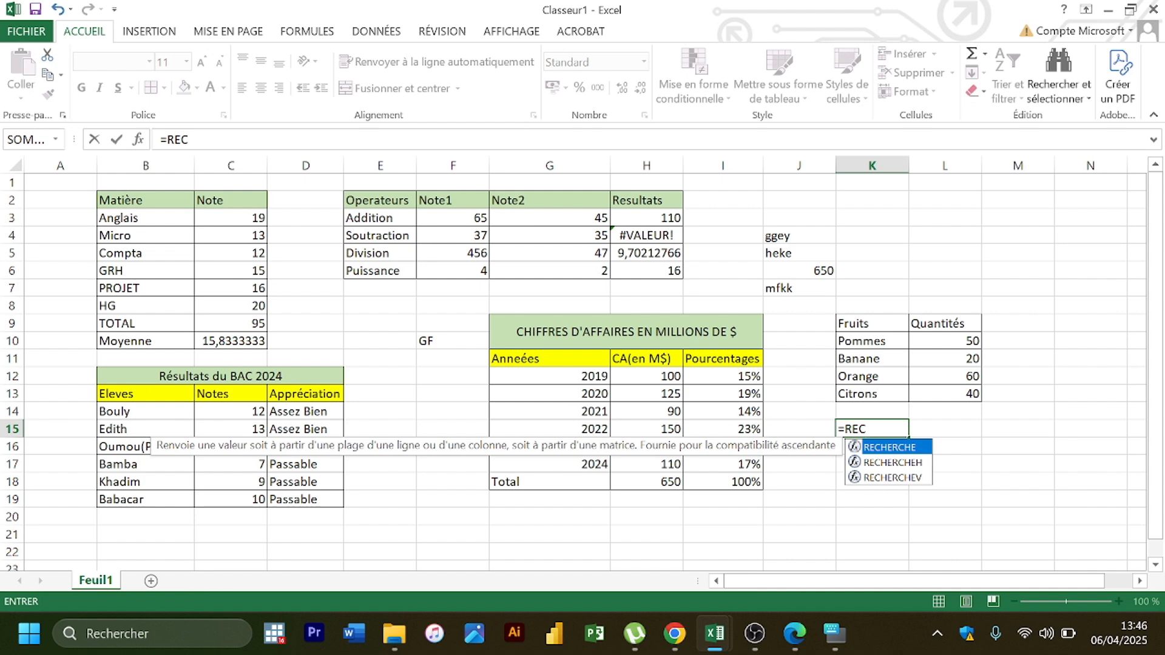
{"action": "double_click", "coordinate": [920, 479]}
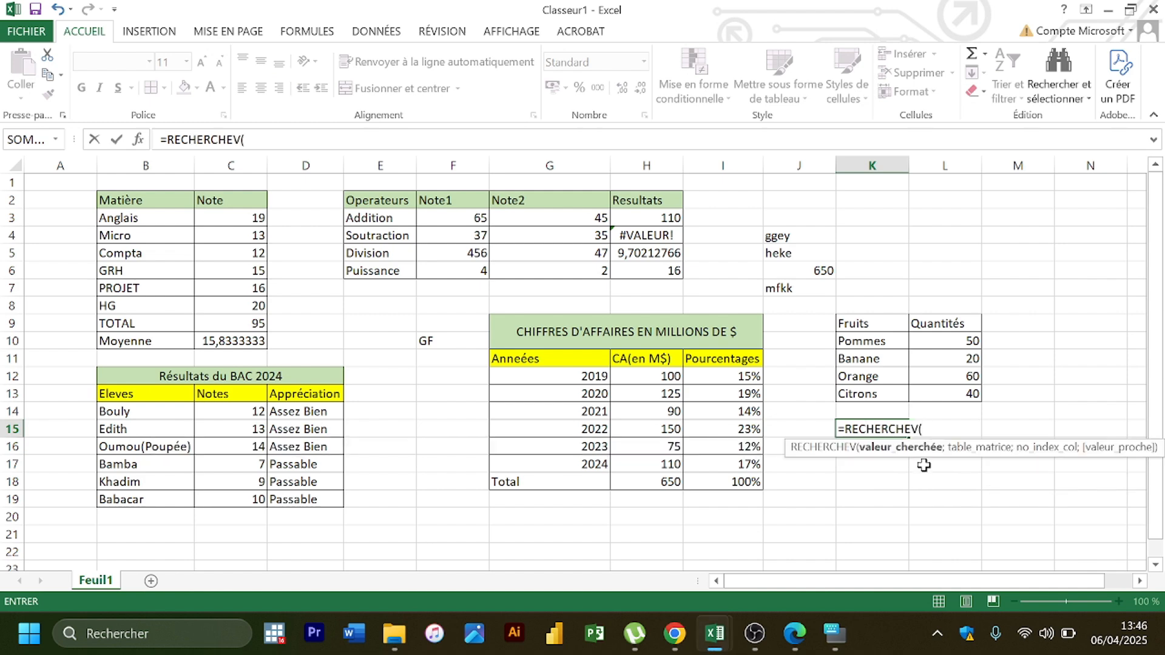
Step: Try to use L10 as the lookup value in the K15 formula, followed by a comma
{"action": "left_click", "coordinate": [950, 344]}
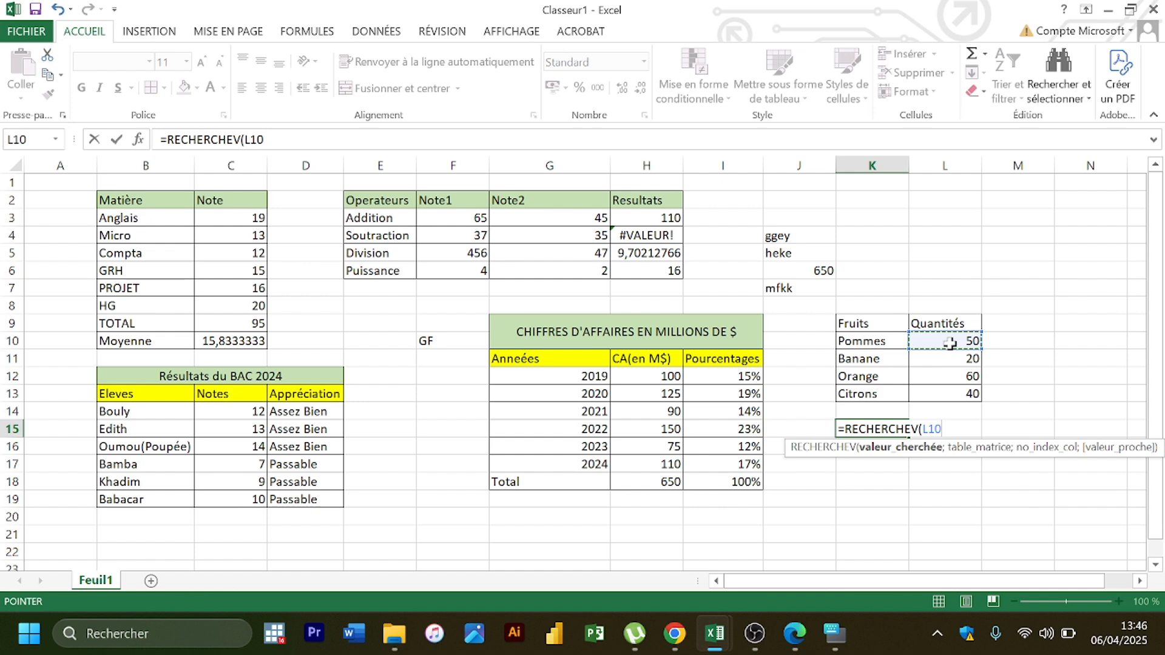
{"action": "type", "text": ","}
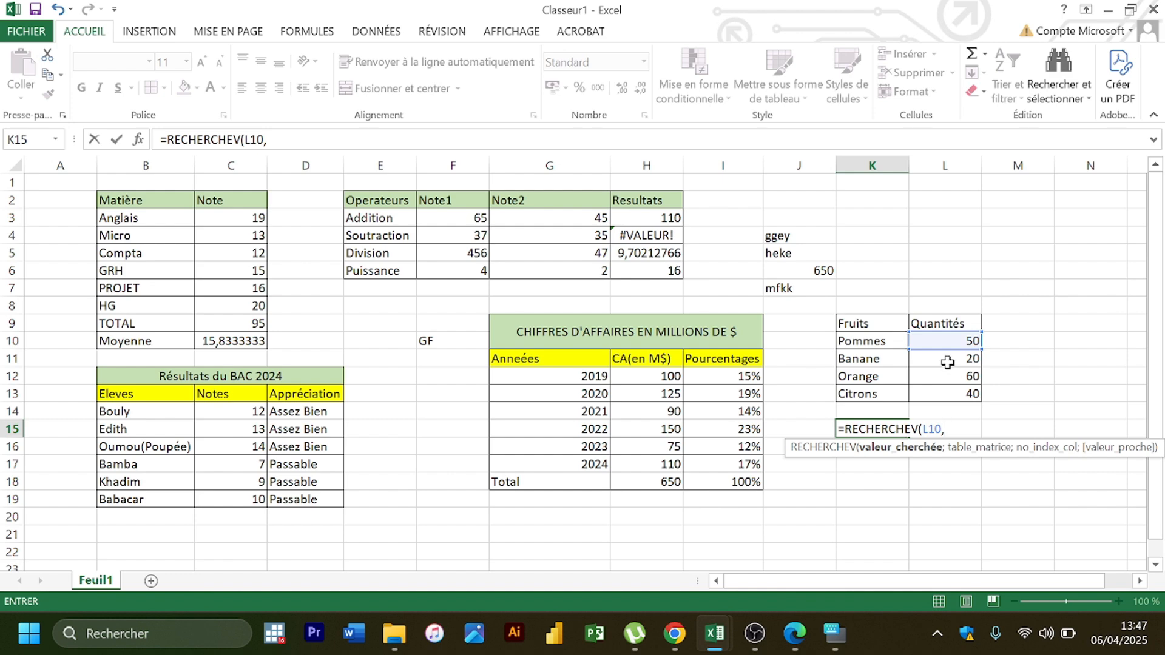
{"action": "key", "text": "Return"}
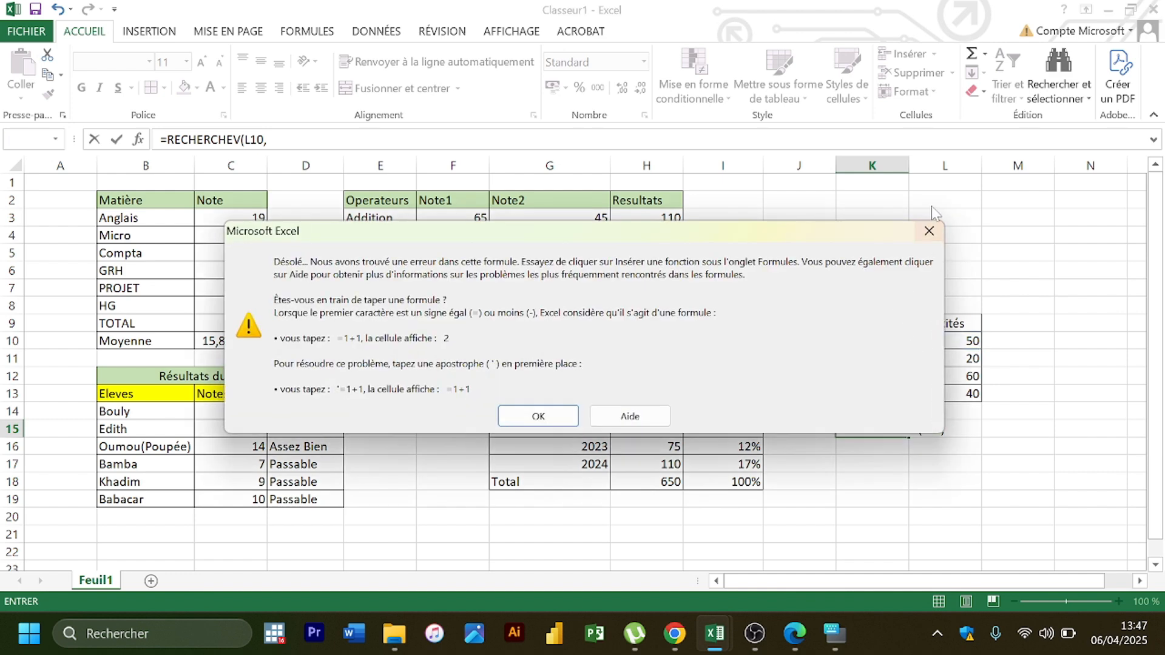
{"action": "left_click", "coordinate": [928, 231]}
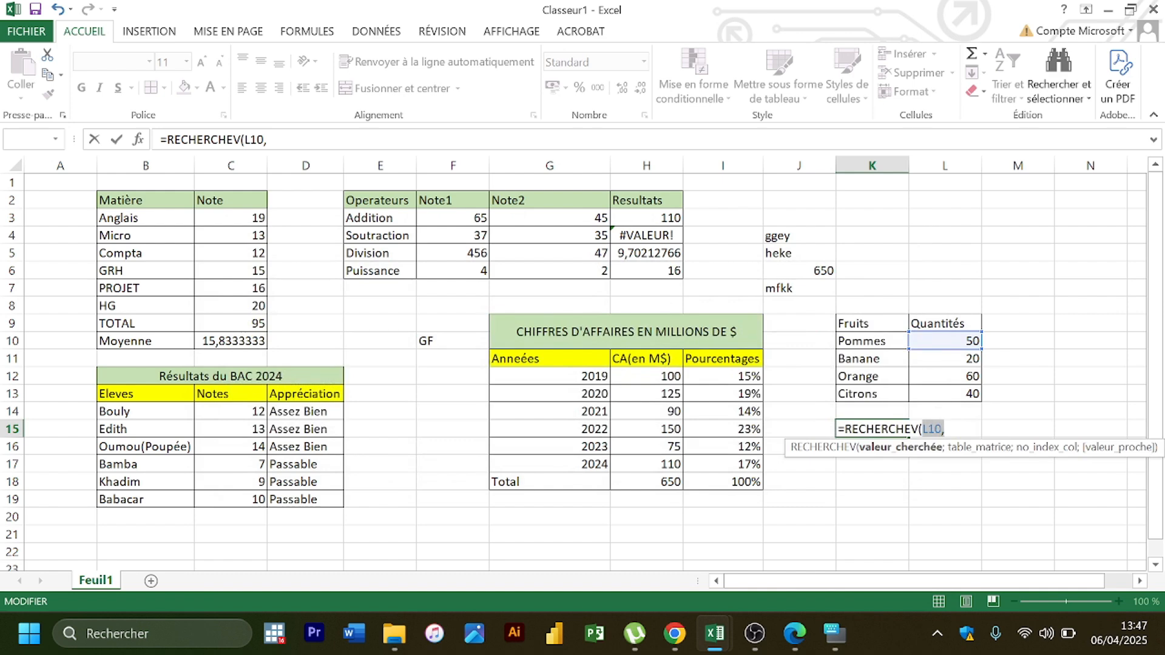
{"action": "left_click", "coordinate": [945, 360]}
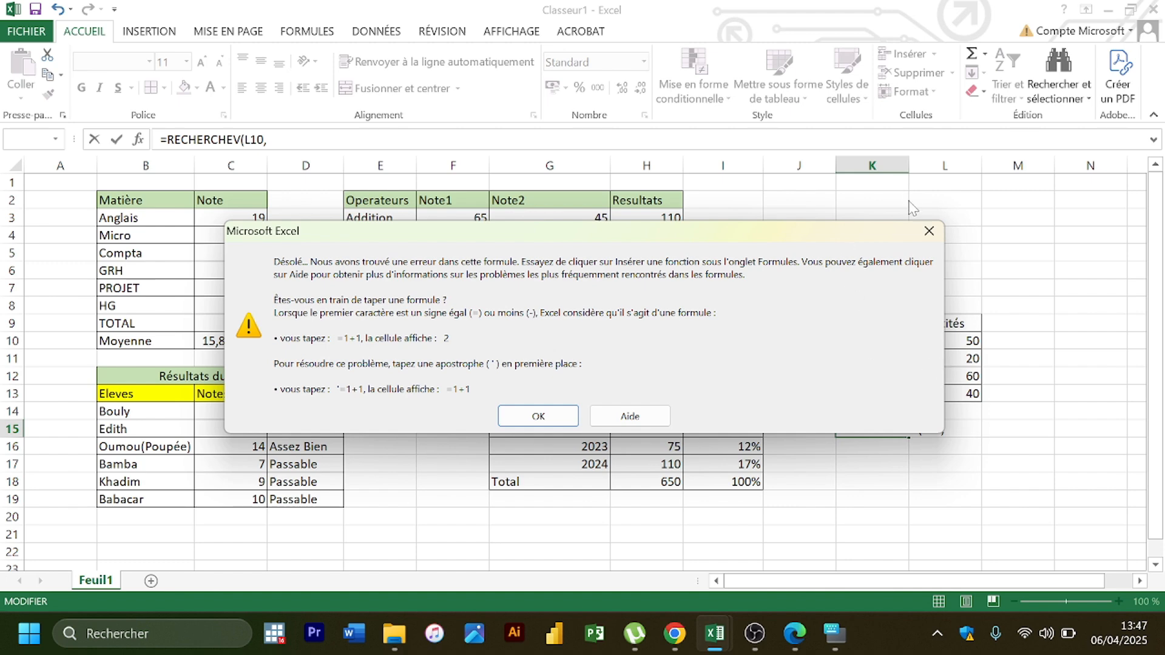
{"action": "left_click", "coordinate": [927, 229]}
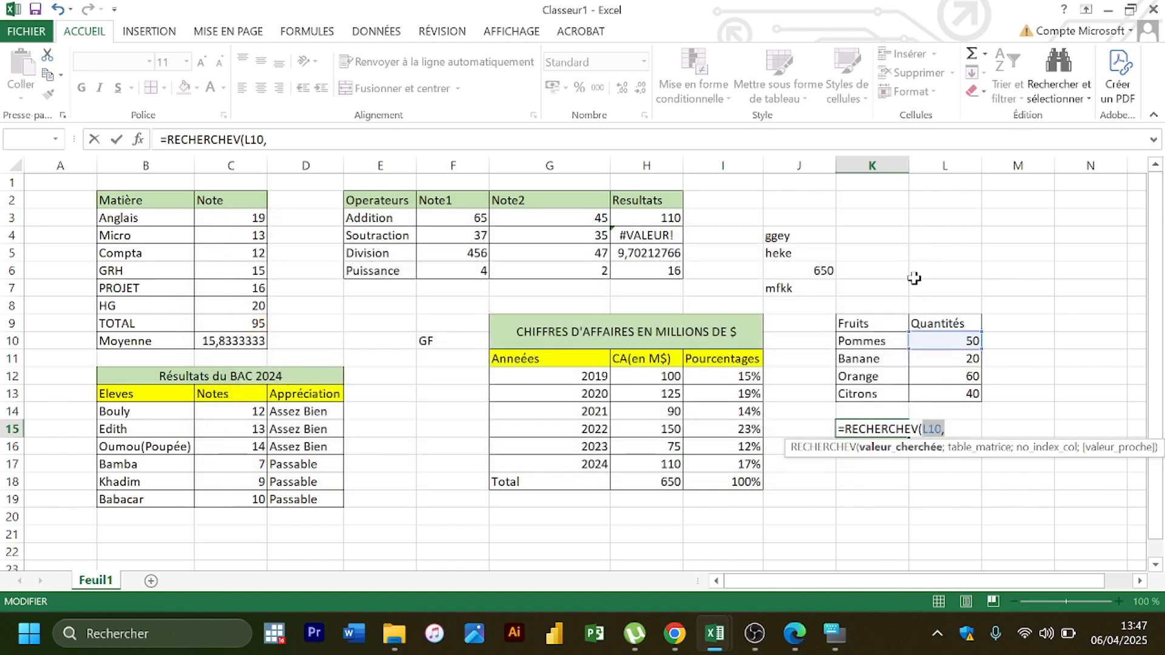
{"action": "key", "text": "End"}
Step: Check the example in the course PDF and replace the L10 argument in the K15 formula with "Pommes"
{"action": "left_click", "coordinate": [794, 636]}
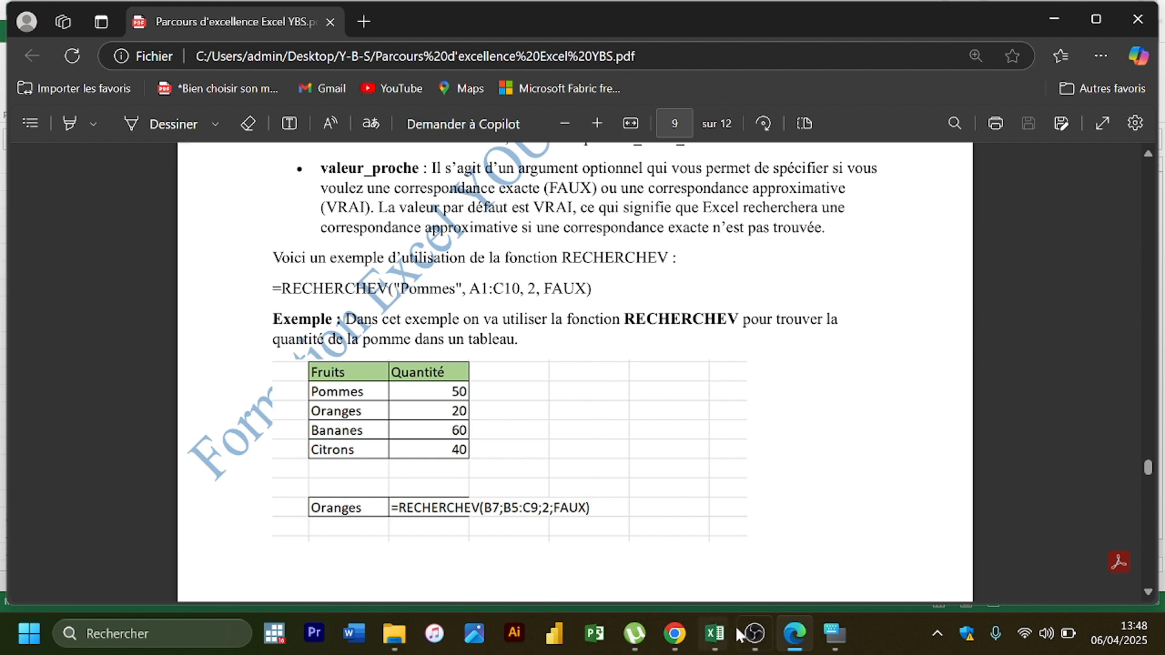
{"action": "left_click", "coordinate": [796, 644]}
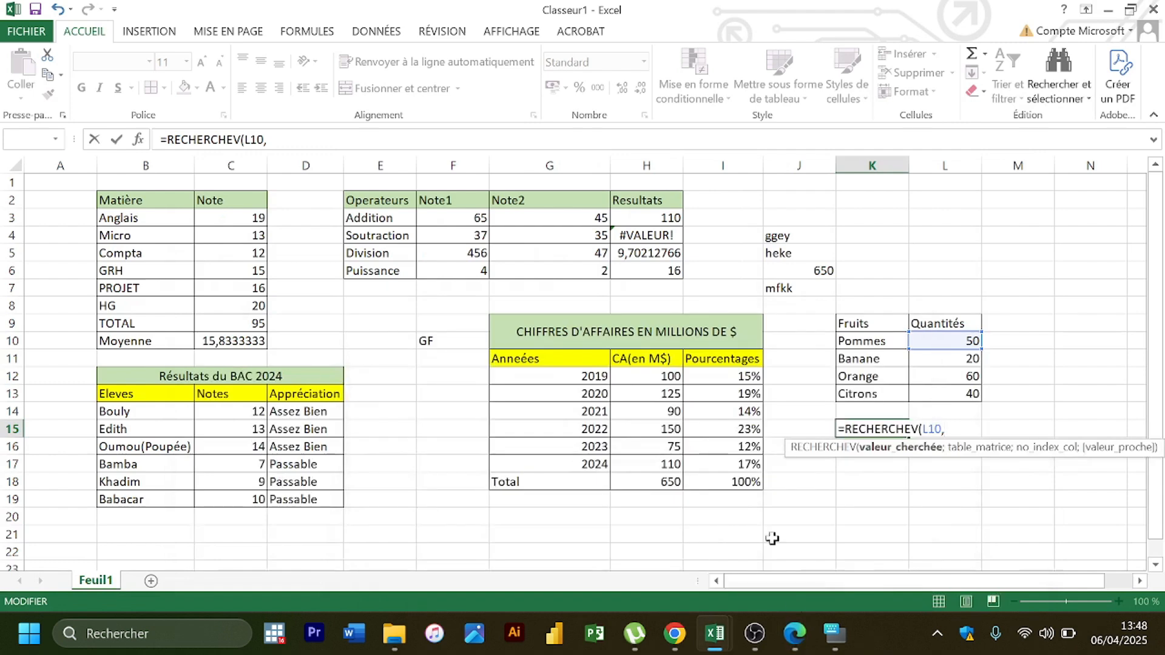
{"action": "key", "text": "BackSpace"}
{"action": "key", "text": "BackSpace"}
{"action": "key", "text": "BackSpace"}
{"action": "key", "text": "BackSpace"}
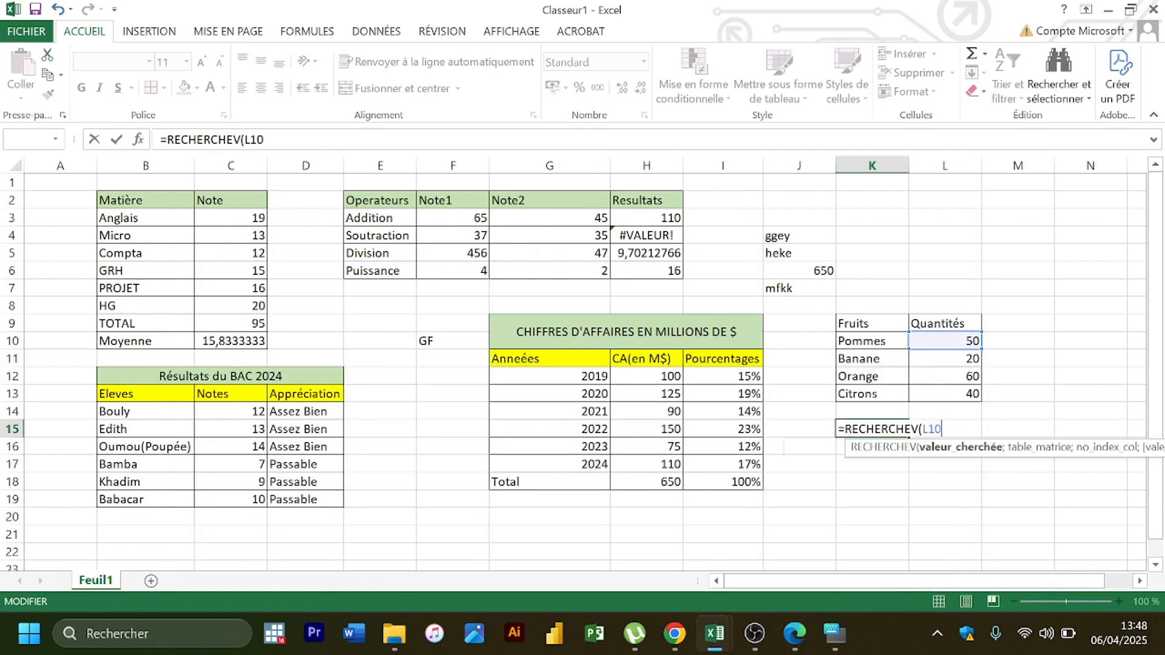
{"action": "type", "text": "\""}
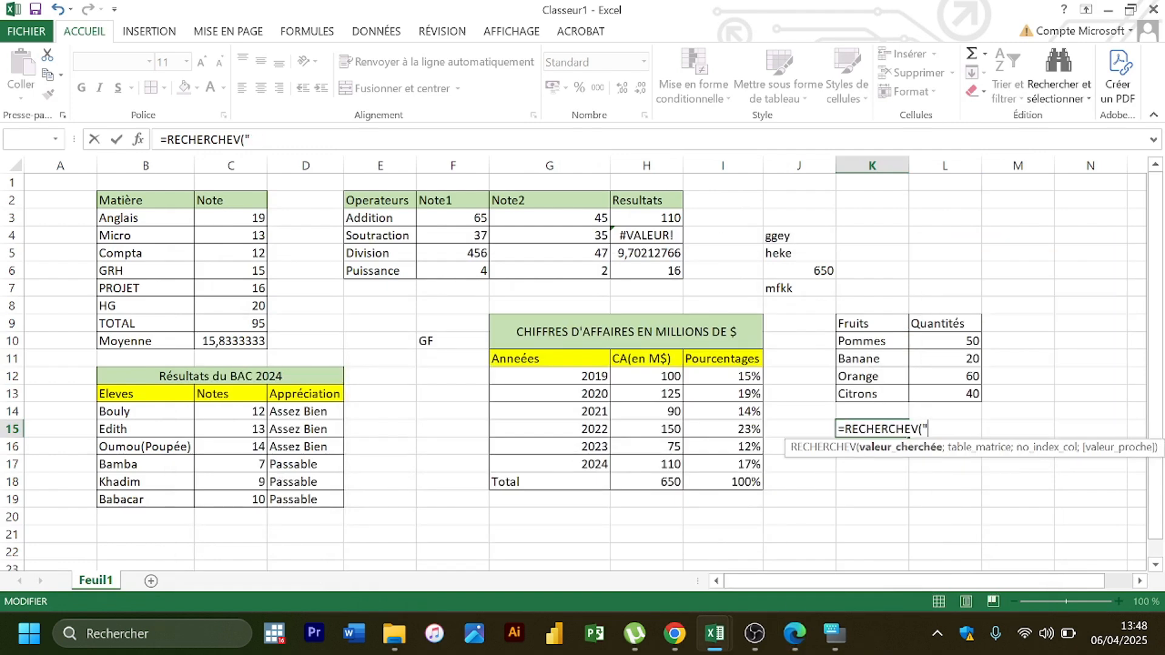
{"action": "type", "text": "Pommes\""}
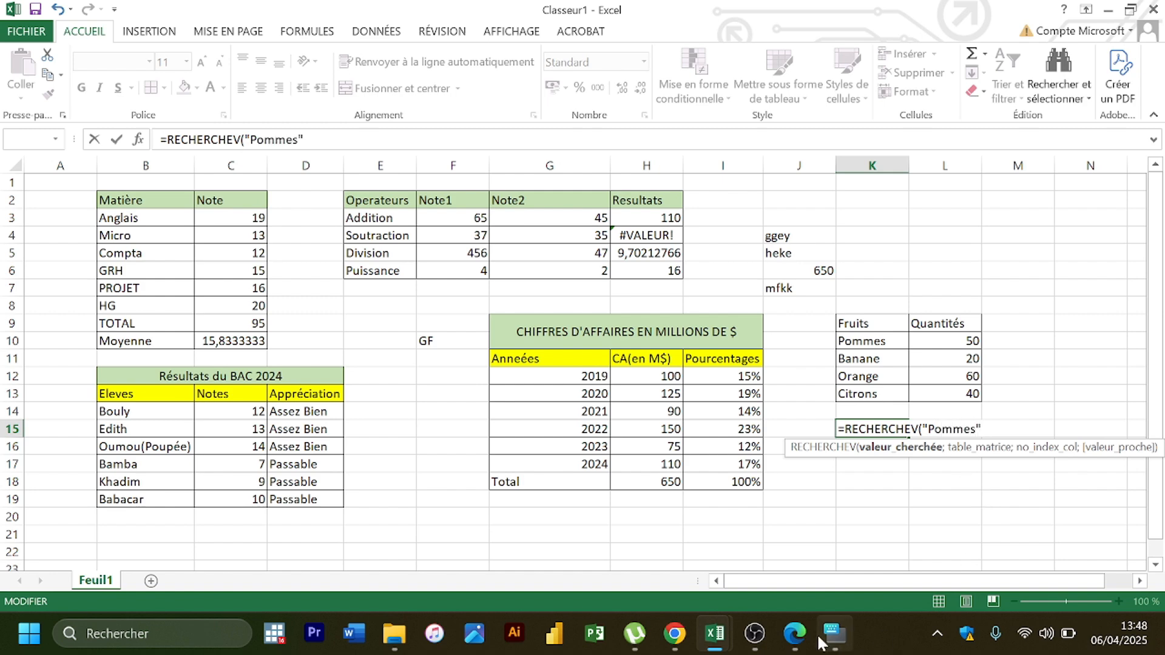
Step: Recheck the PDF syntax in Edge and try adding a comma after "Pommes" in the K15 formula
{"action": "left_click", "coordinate": [795, 634]}
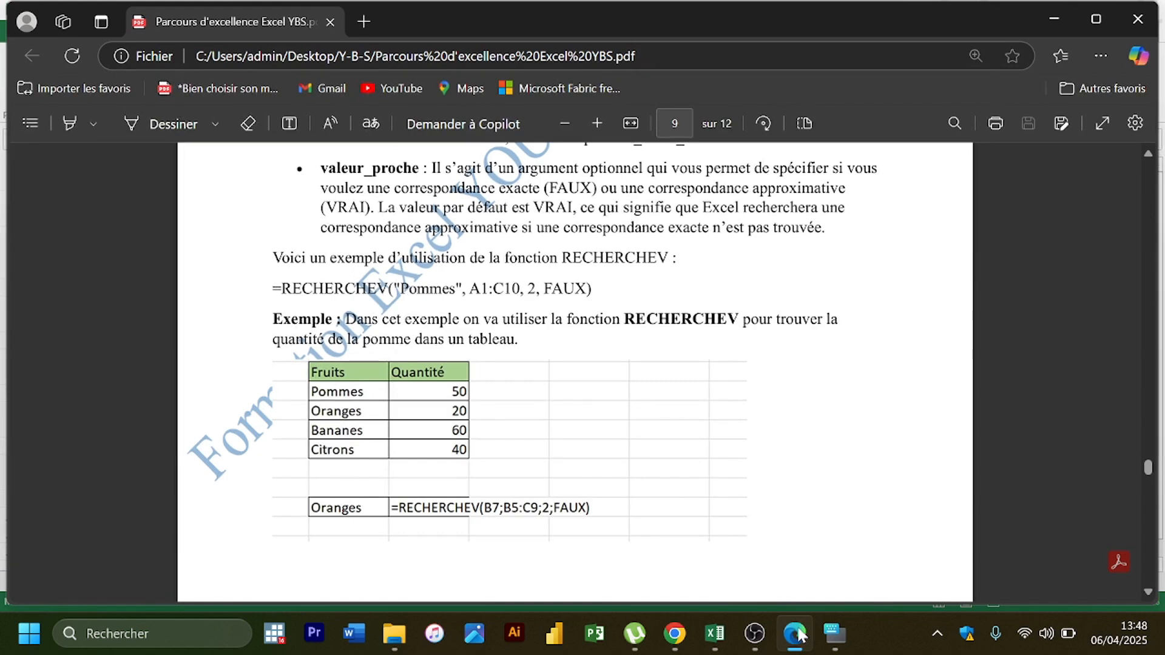
{"action": "left_click", "coordinate": [797, 634]}
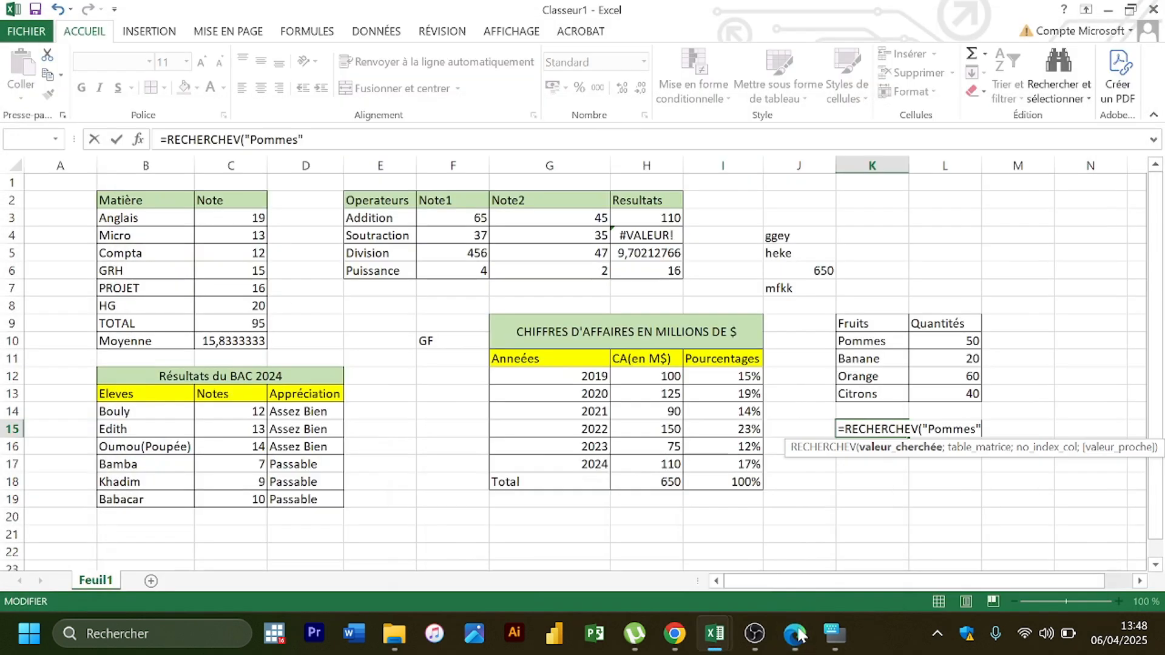
{"action": "type", "text": ","}
{"action": "key", "text": "Return"}
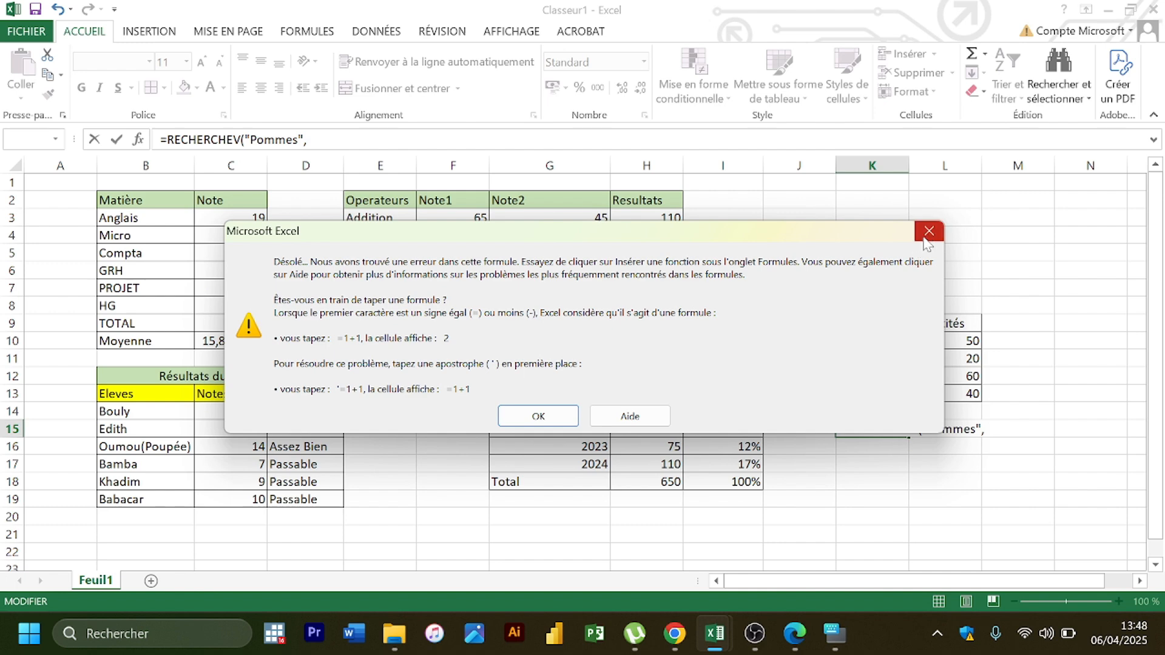
{"action": "left_click", "coordinate": [930, 233]}
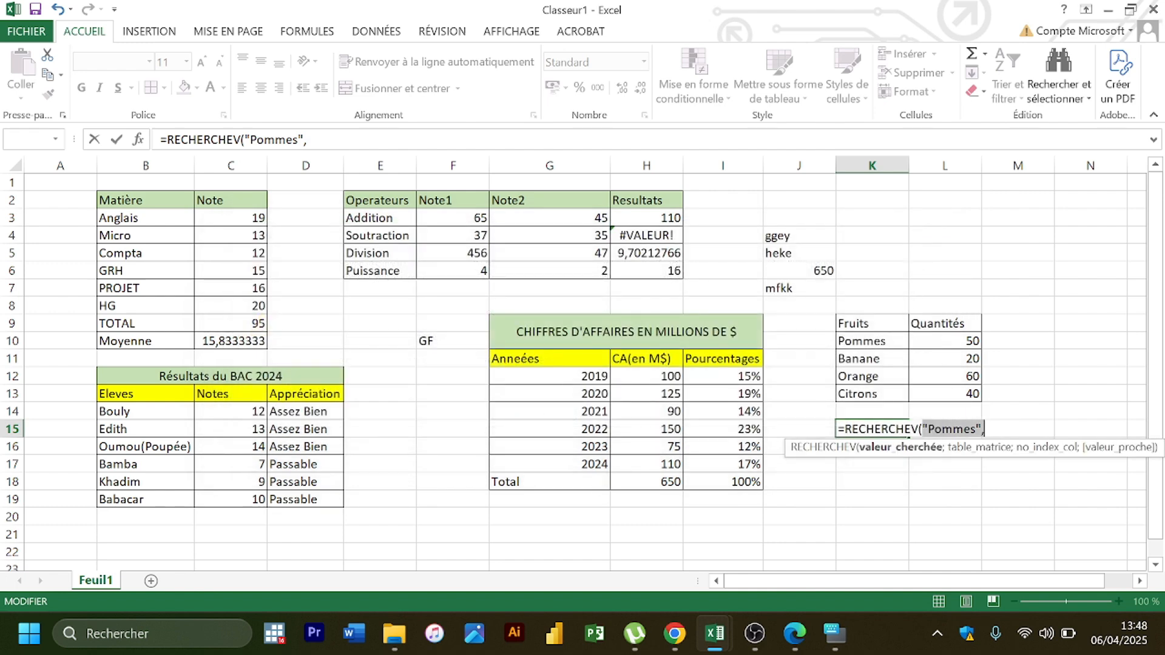
Step: Re-enter the lookup value in the K15 formula as "Pommes" followed by a semicolon separator
{"action": "key", "text": "BackSpace"}
{"action": "type", "text": "\"PO"}
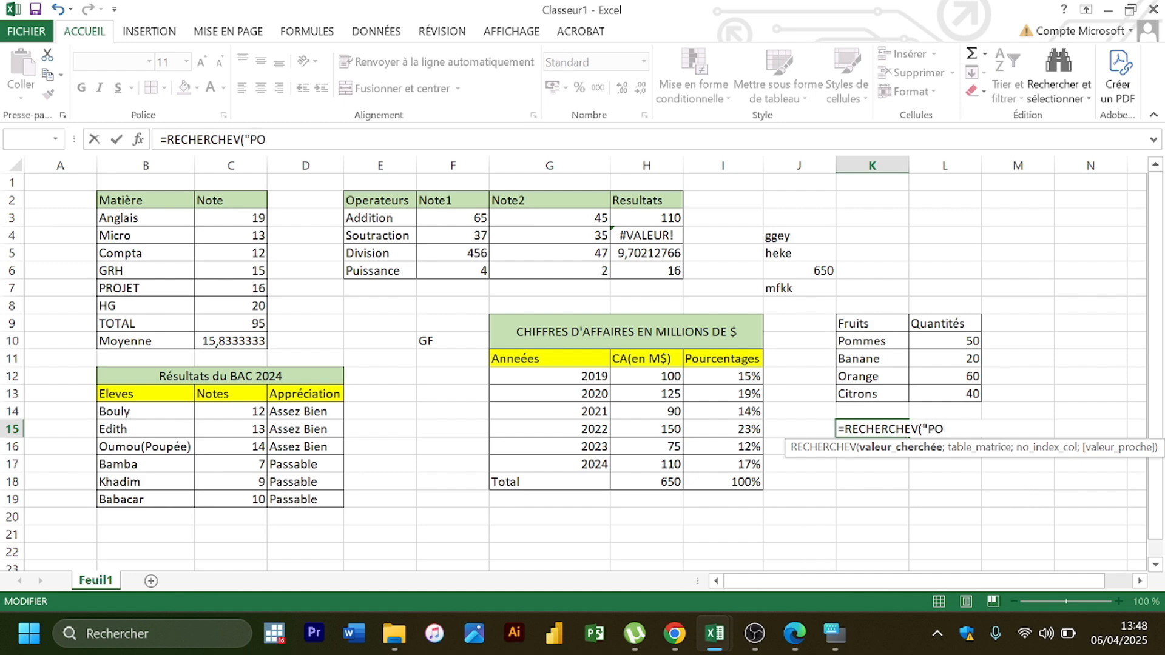
{"action": "key", "text": "BackSpace"}
{"action": "type", "text": "mmes"}
{"action": "type", "text": "o"}
{"action": "type", "text": "\";"}
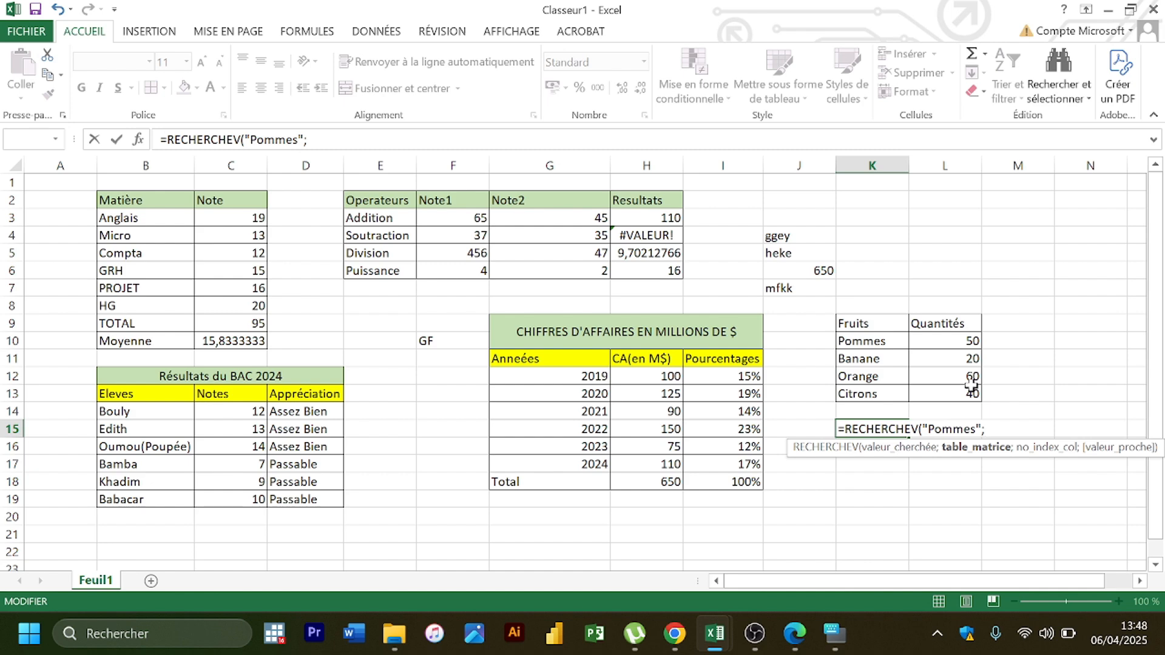
Step: Set the table range argument of the RECHERCHEV formula to the quantities L10:L13, followed by a semicolon
{"action": "left_click", "coordinate": [955, 347]}
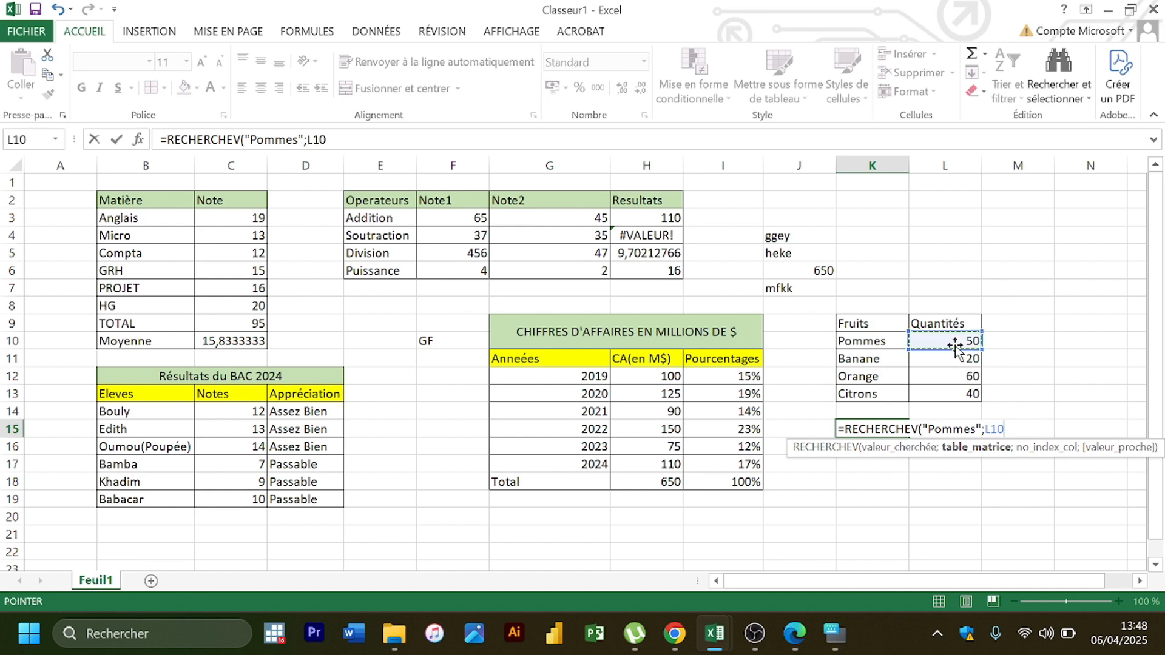
{"action": "left_click", "coordinate": [962, 394]}
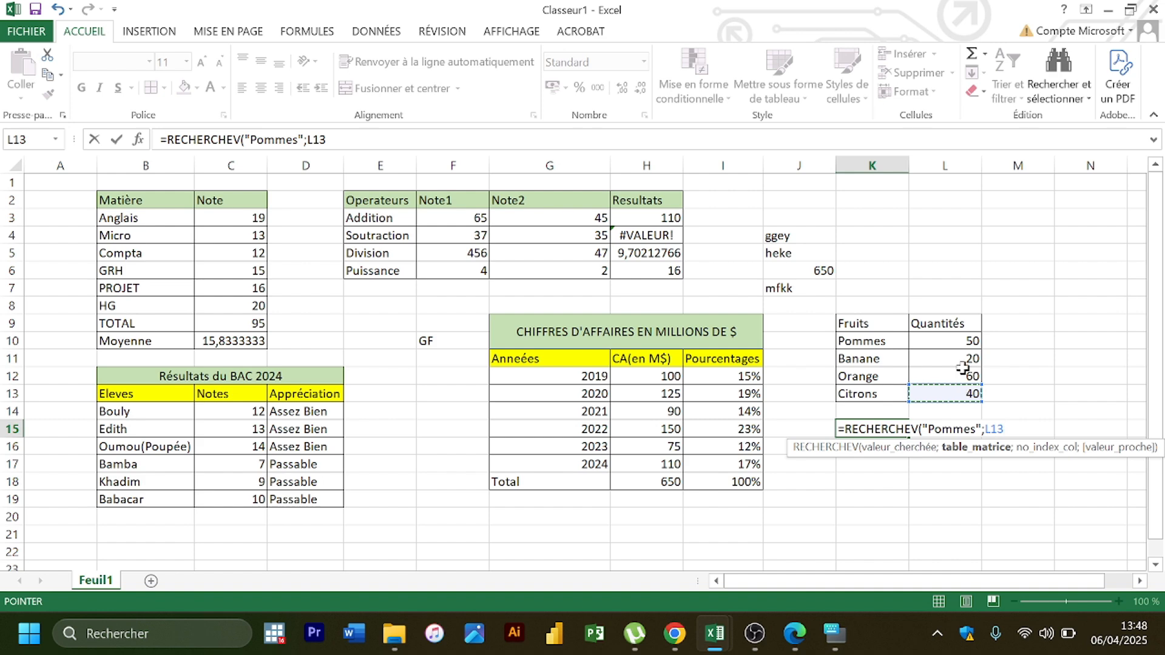
{"action": "left_click", "coordinate": [951, 342]}
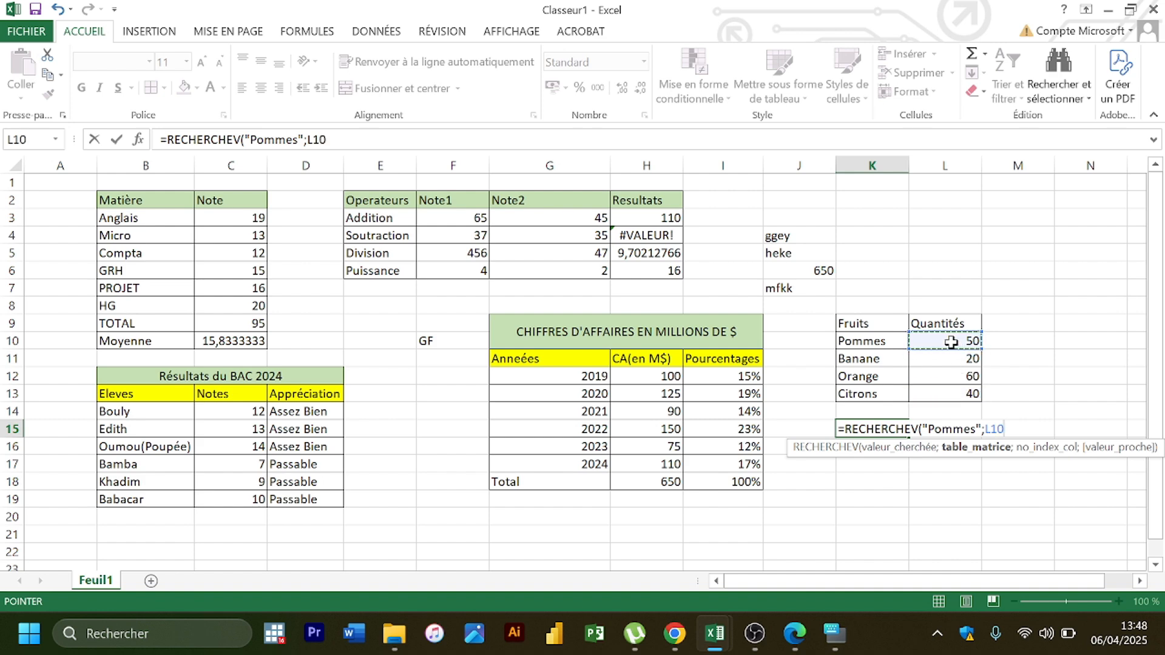
{"action": "key", "text": "F8"}
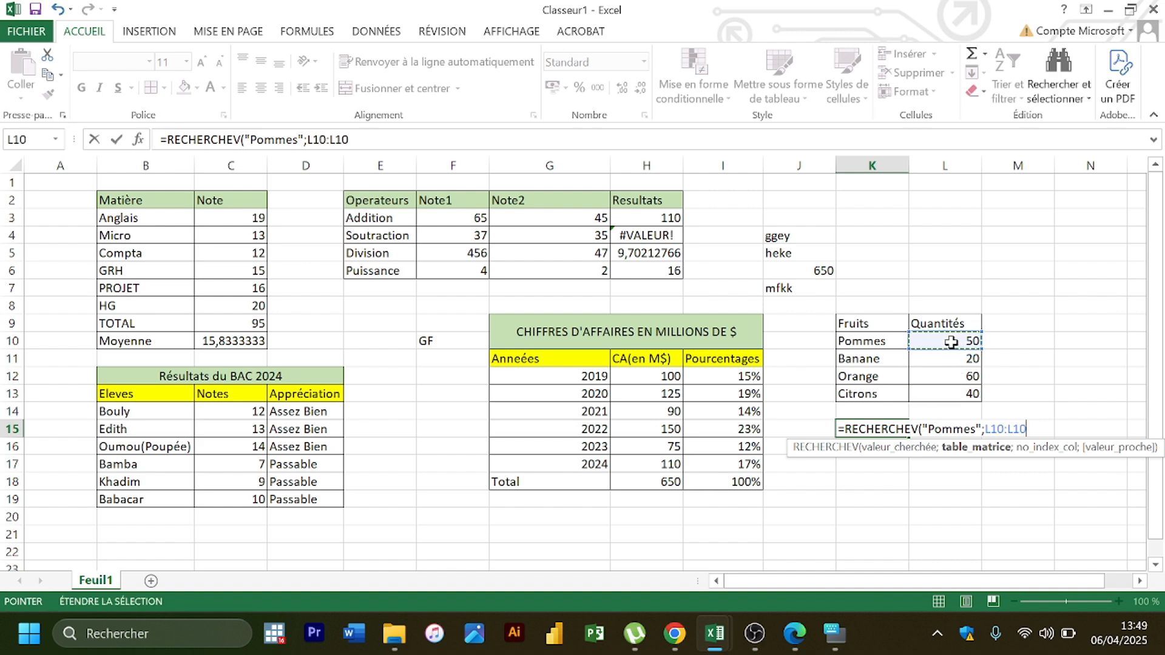
{"action": "left_click", "coordinate": [959, 395]}
{"action": "type", "text": ";"}
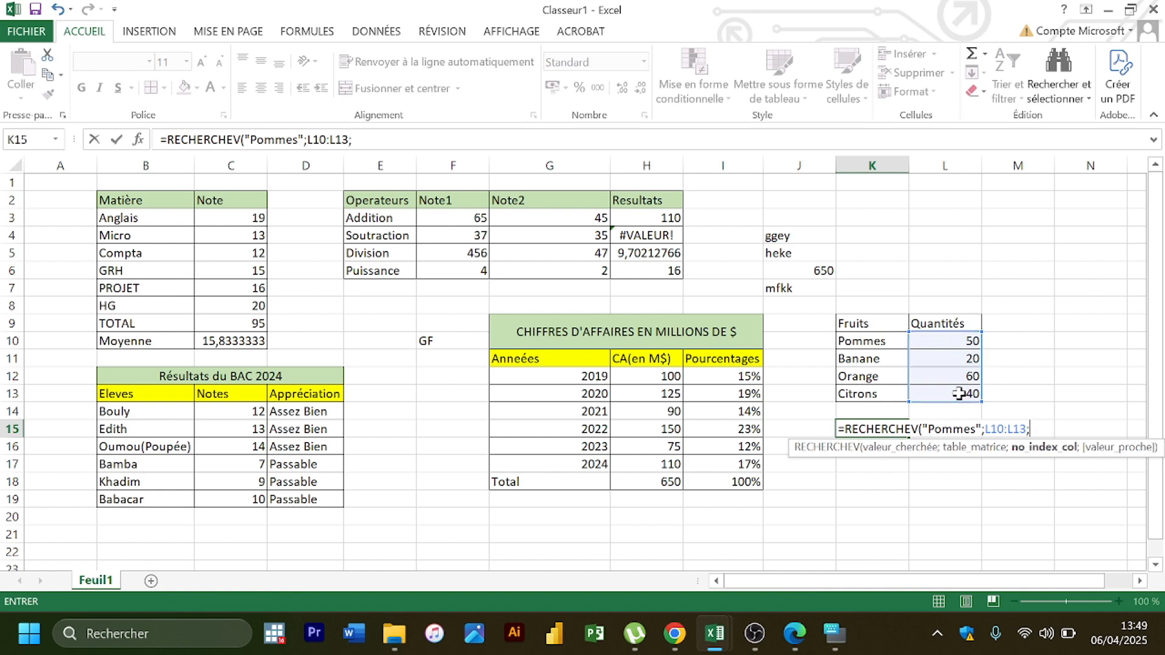
Step: Complete the K15 formula with column index 2 and the exact-match option FAUX, and enter it
{"action": "type", "text": "2;fa"}
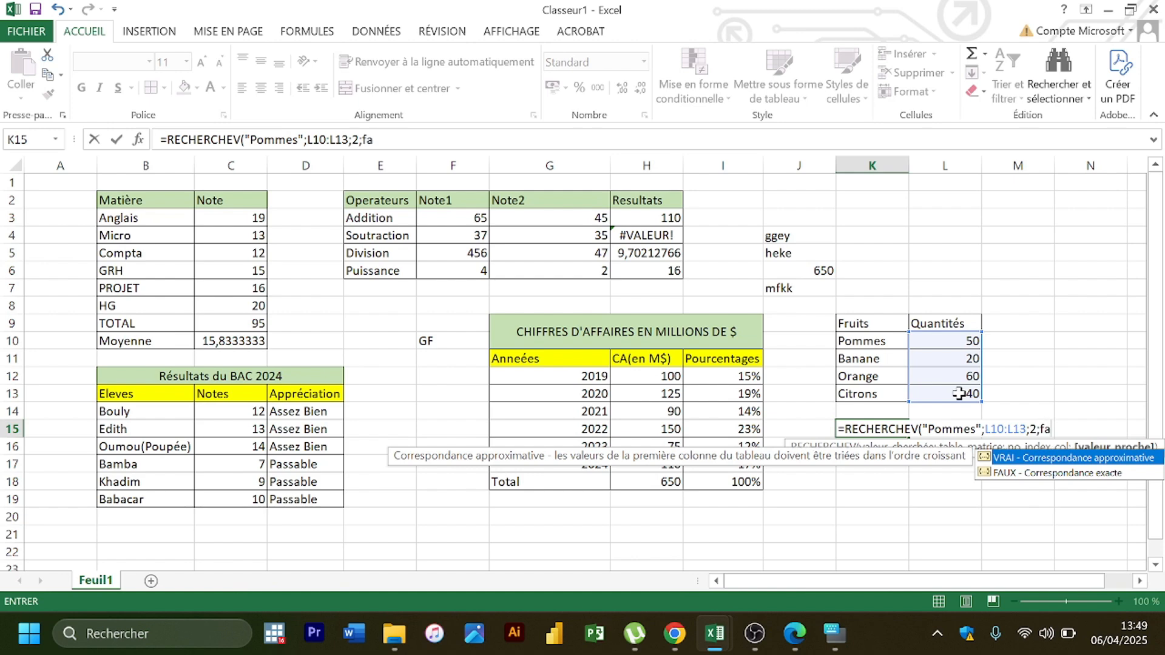
{"action": "double_click", "coordinate": [1076, 476]}
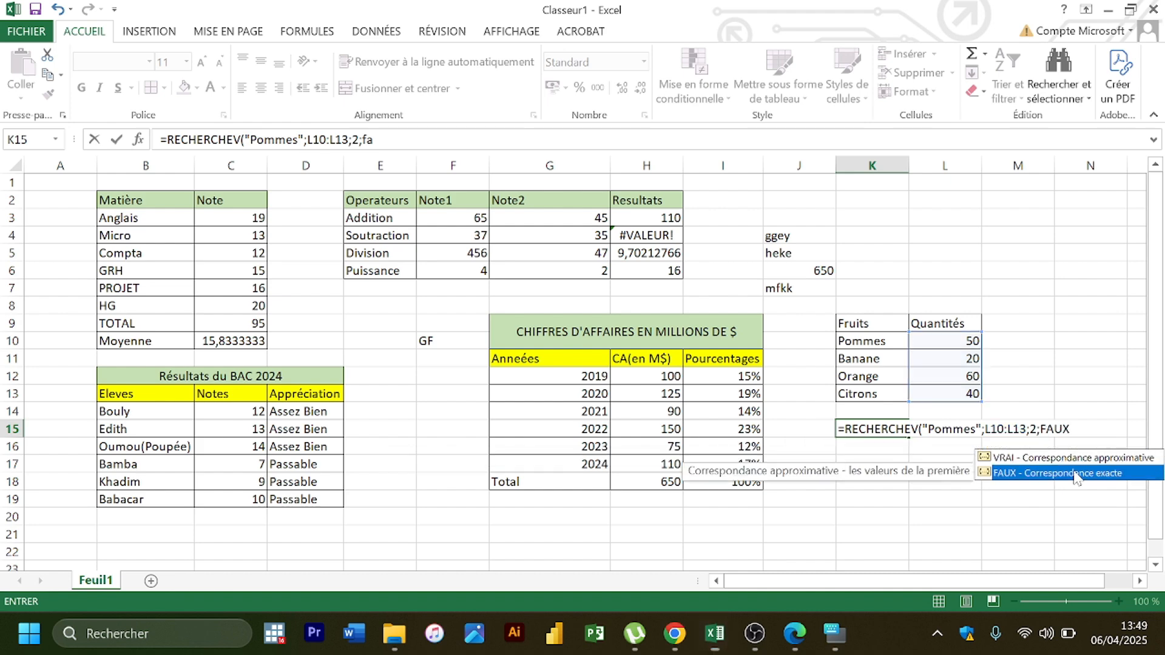
{"action": "type", "text": ")"}
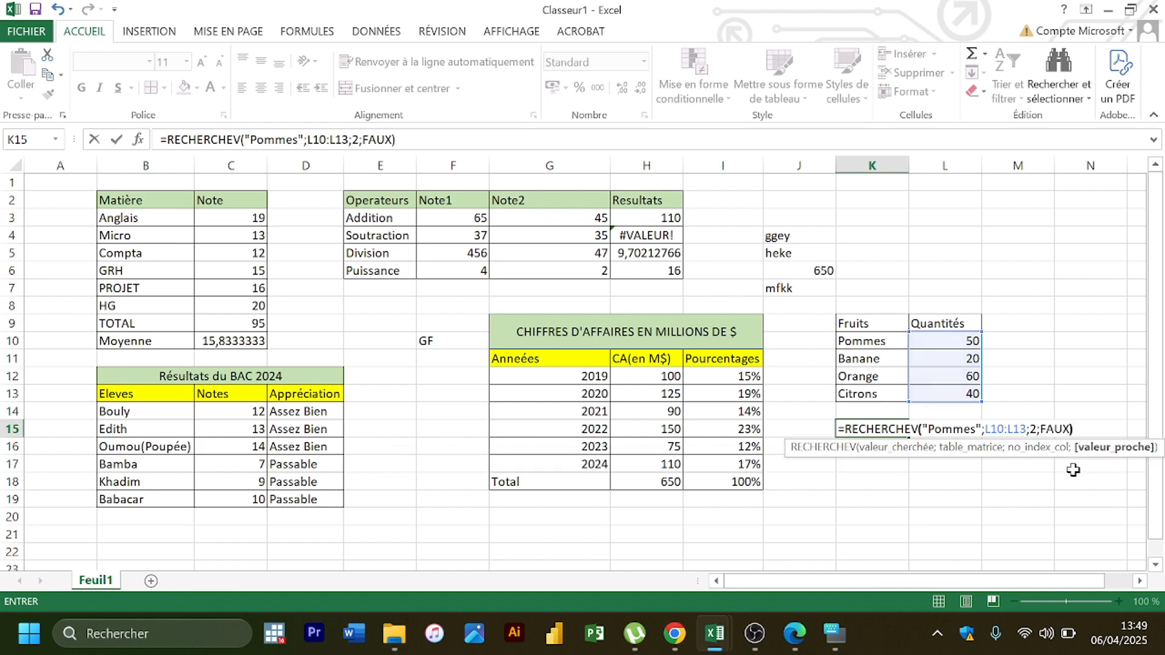
{"action": "key", "text": "Return"}
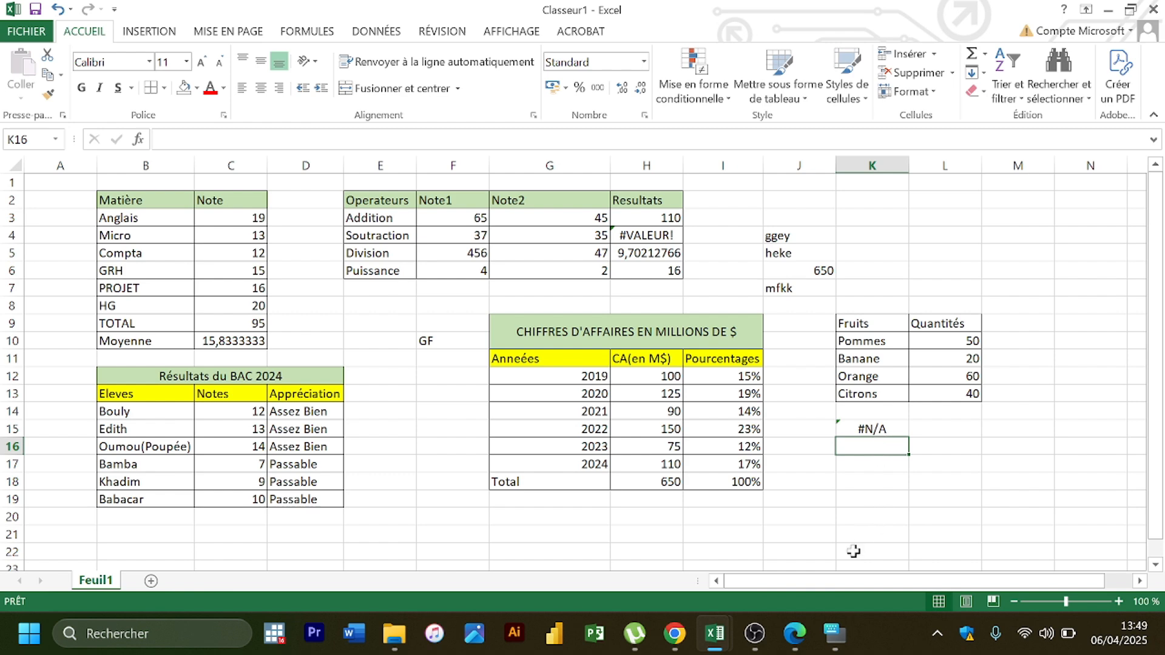
Step: Switch to the course PDF in Edge and read the page 10 section explaining the RECHERCHEV #N/A error
{"action": "left_click", "coordinate": [782, 618]}
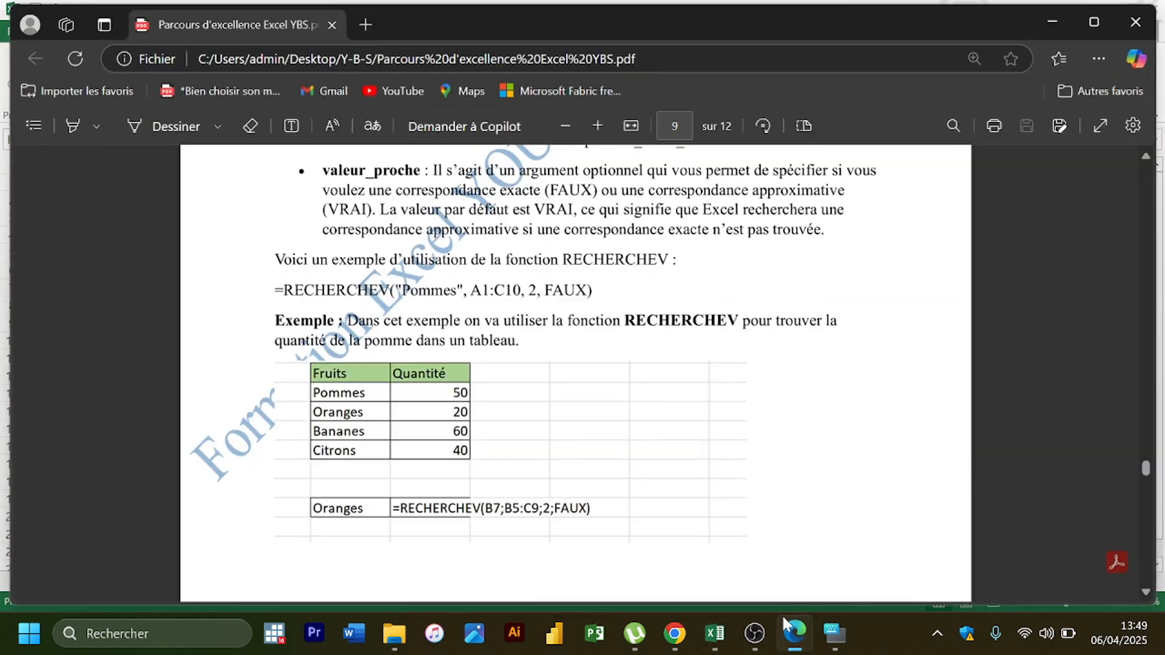
{"action": "scroll", "coordinate": [688, 419], "scroll_direction": "down", "scroll_amount": 1}
{"action": "scroll", "coordinate": [690, 423], "scroll_direction": "down", "scroll_amount": 10}
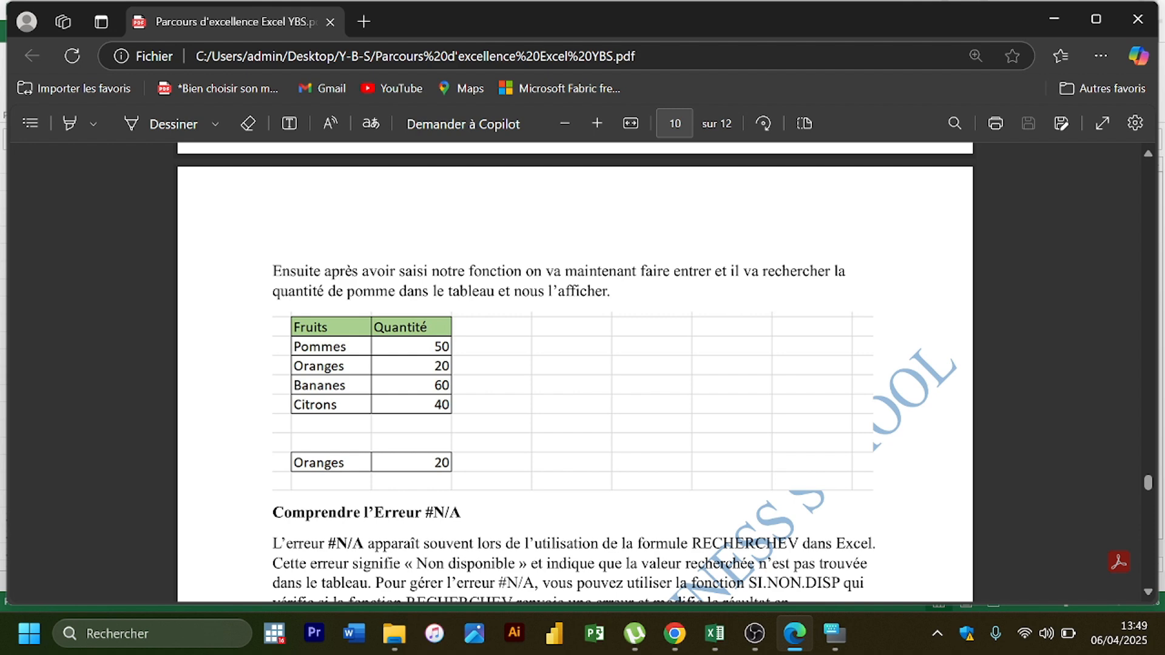
{"action": "scroll", "coordinate": [576, 376], "scroll_direction": "down", "scroll_amount": 2}
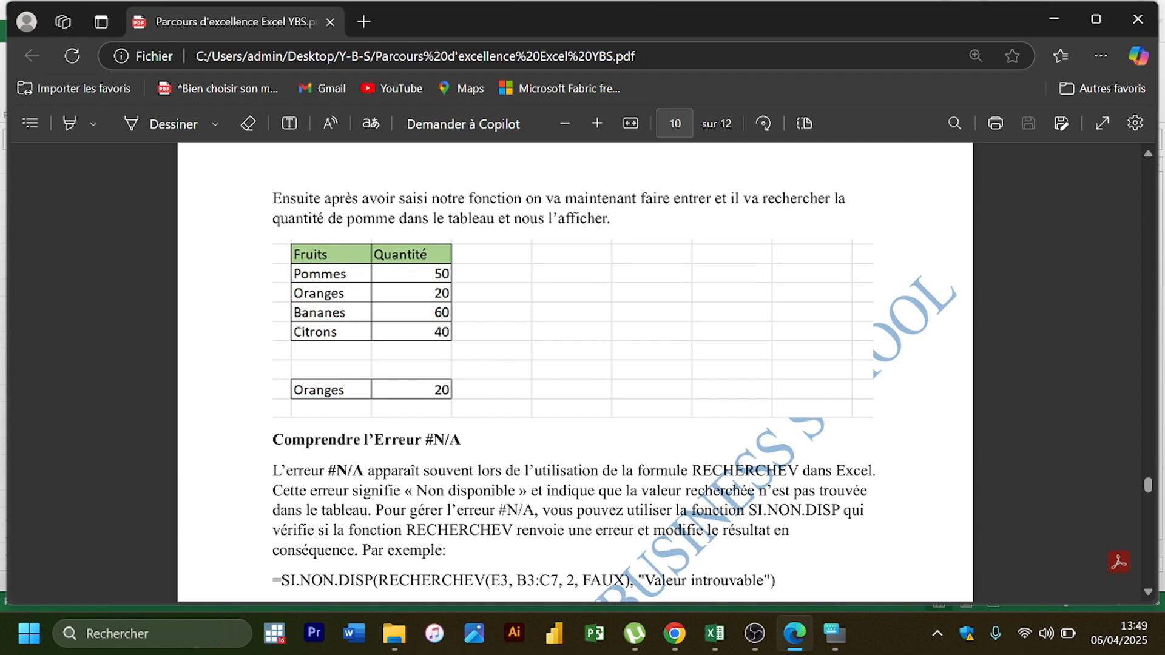
{"action": "scroll", "coordinate": [575, 377], "scroll_direction": "down", "scroll_amount": 2}
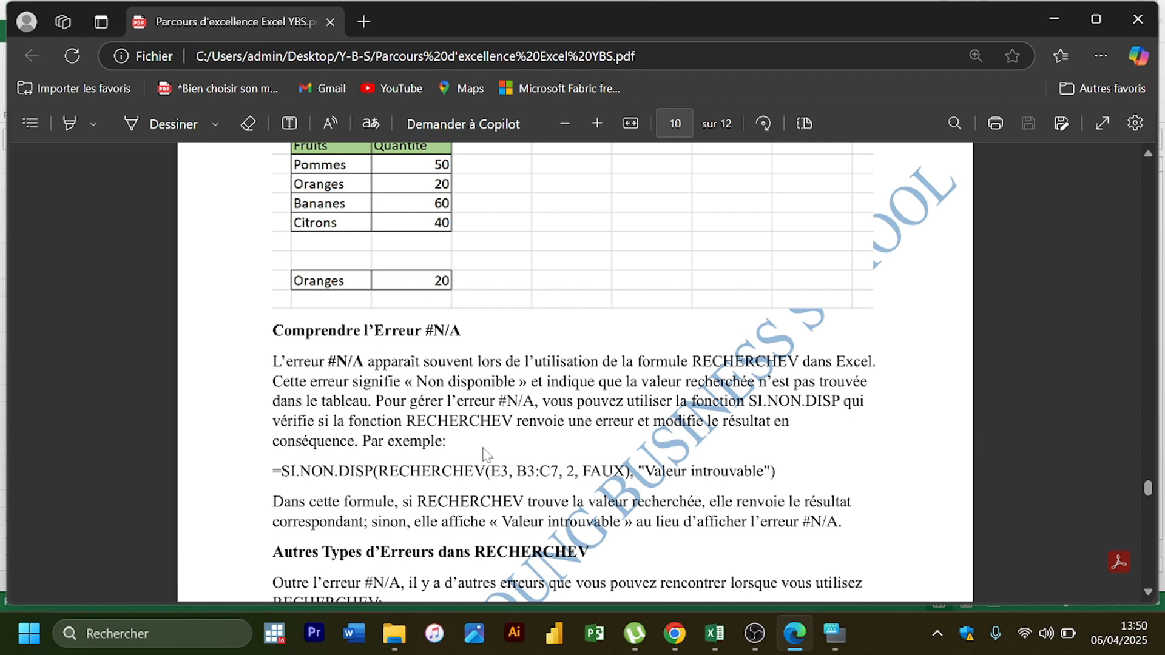
{"action": "scroll", "coordinate": [486, 455], "scroll_direction": "down", "scroll_amount": 1}
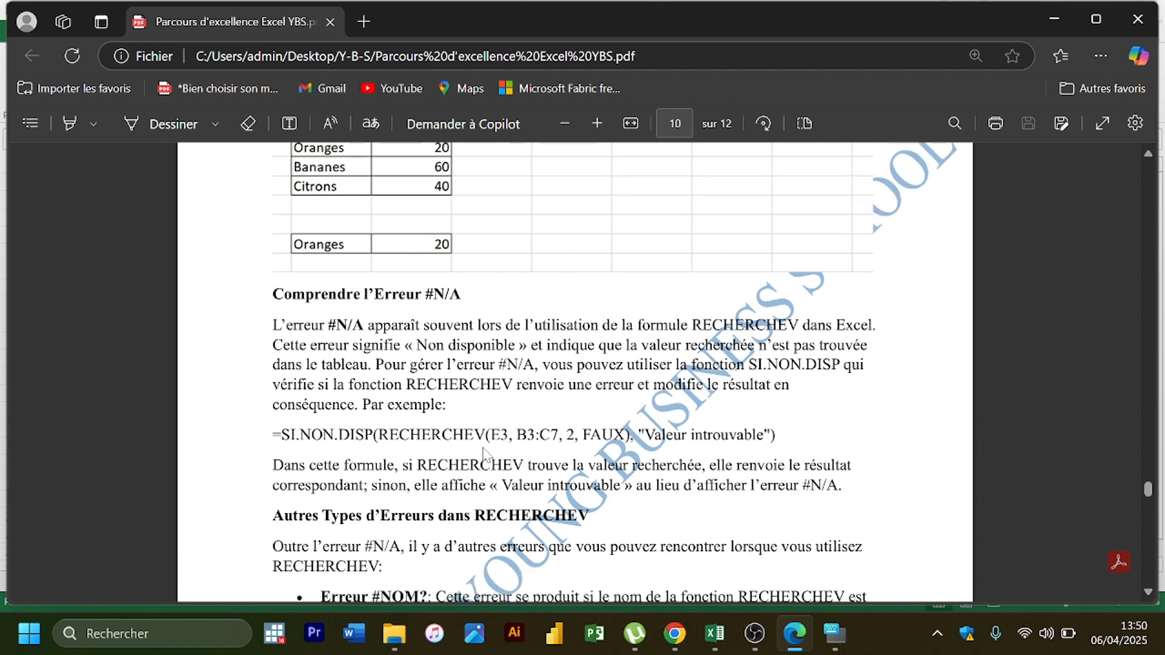
Step: Examine the example SI.NON.DISP formula in the #N/A error section on page 10 of the PDF
{"action": "scroll", "coordinate": [486, 455], "scroll_direction": "up", "scroll_amount": 1}
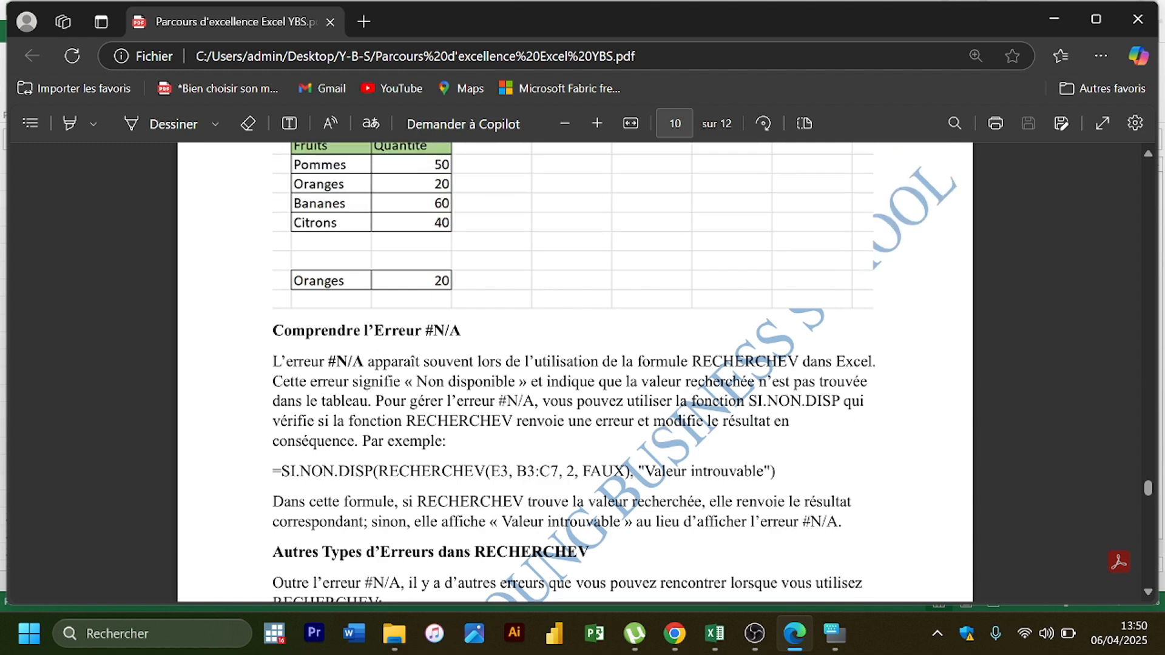
{"action": "left_click_drag", "start_coordinate": [281, 472], "coordinate": [776, 472]}
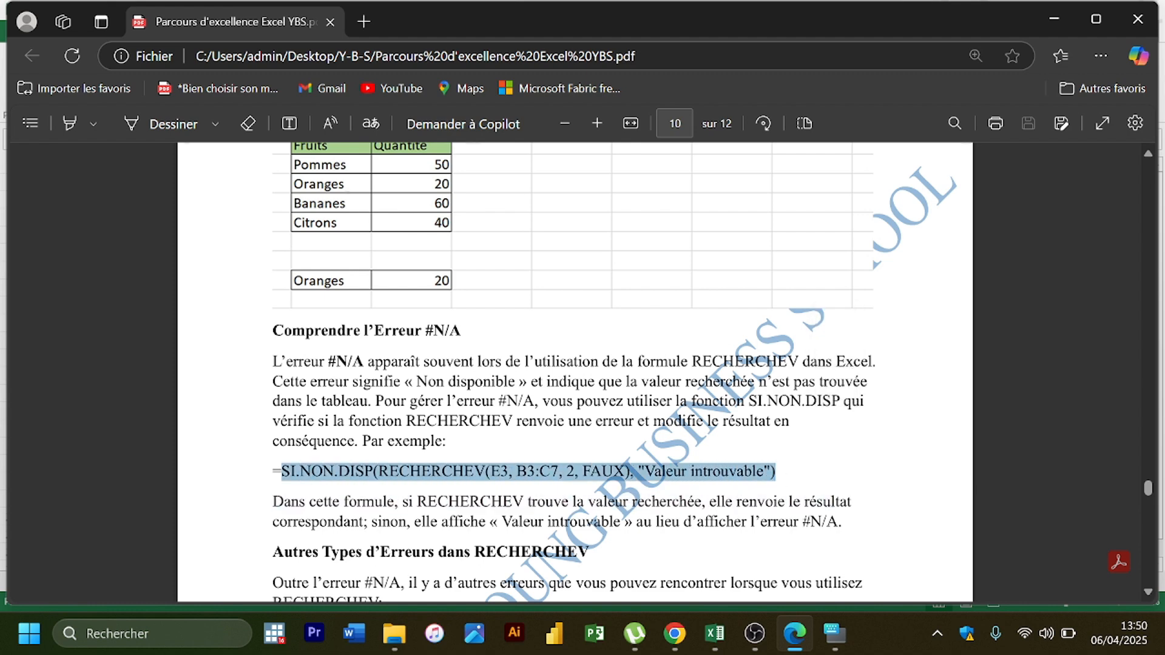
{"action": "left_click", "coordinate": [622, 479]}
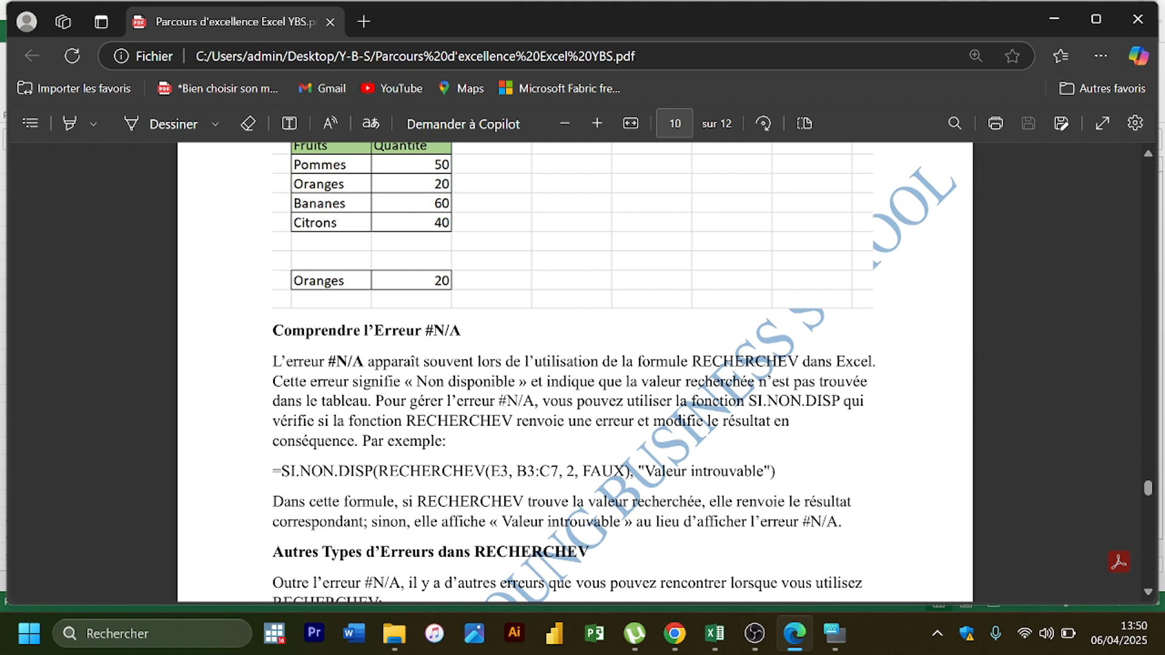
Step: Switch back to Excel and insert the SI.NON.DISP function in front of RECHERCHEV in the K15 formula
{"action": "left_click", "coordinate": [800, 638]}
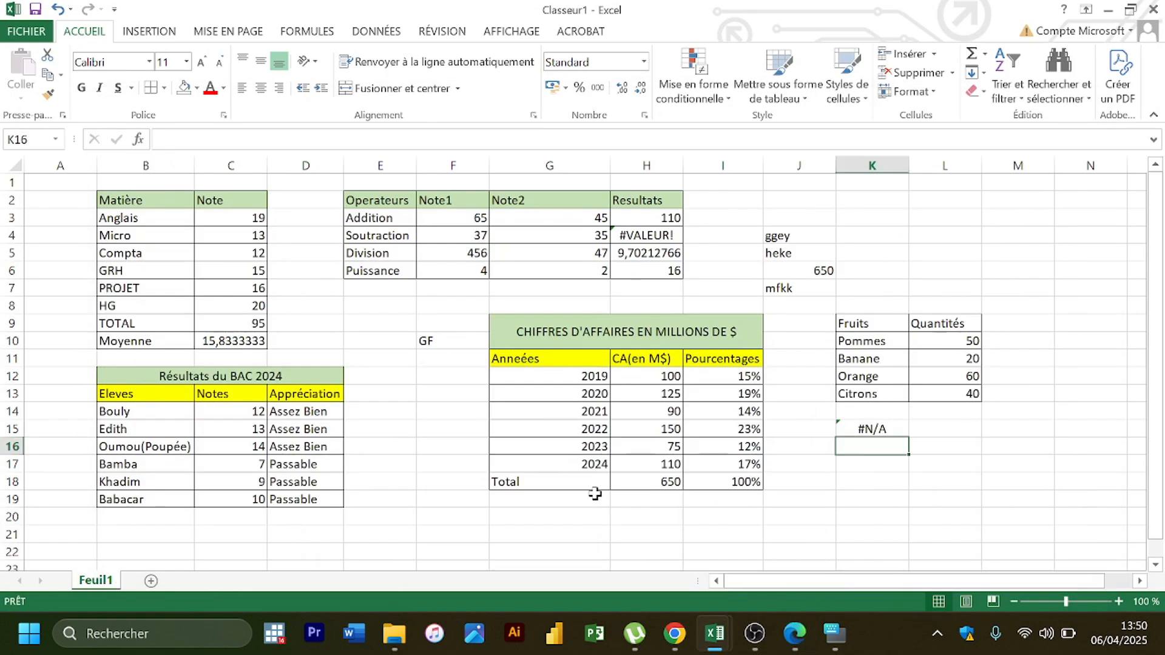
{"action": "double_click", "coordinate": [859, 428]}
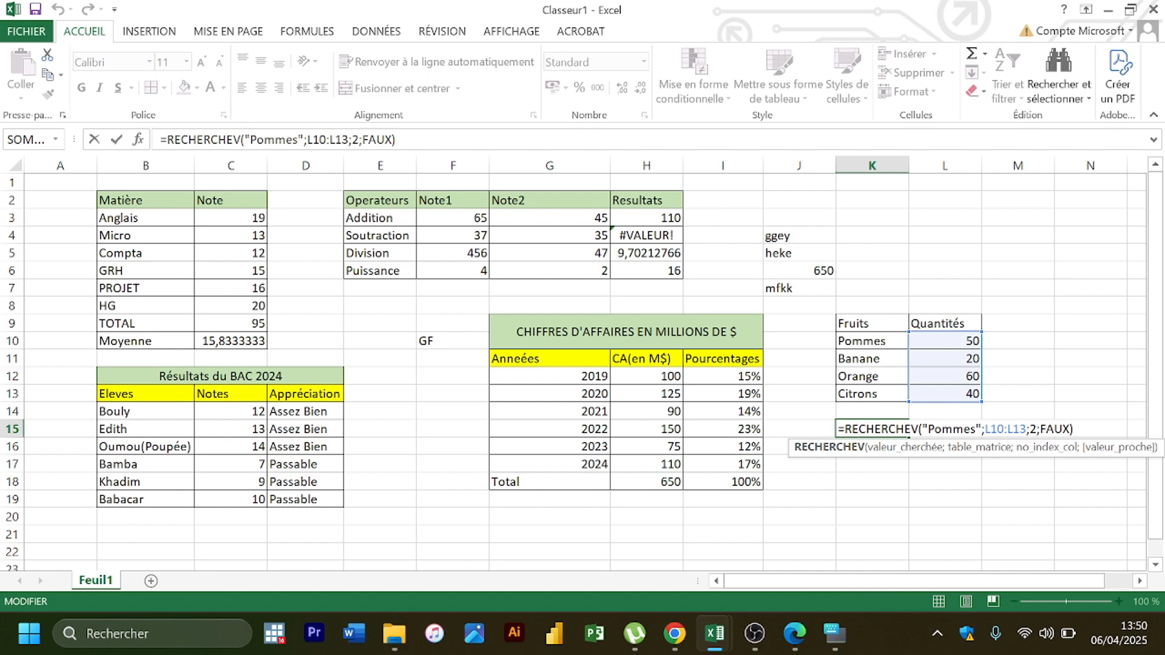
{"action": "left_click", "coordinate": [795, 633]}
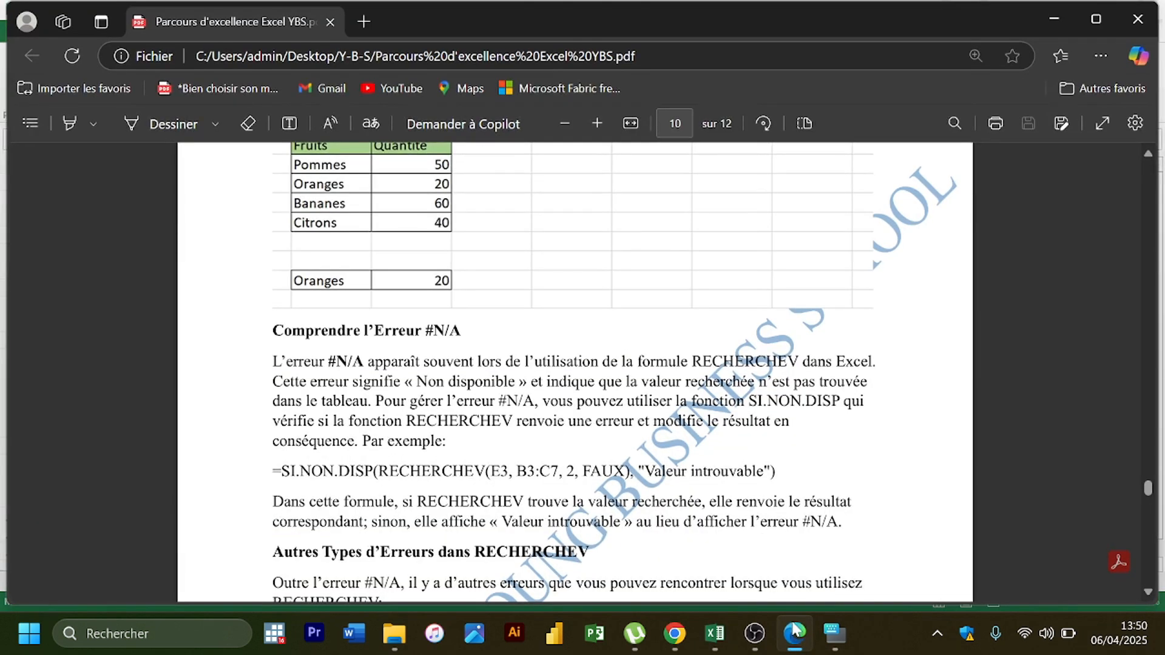
{"action": "left_click", "coordinate": [795, 633]}
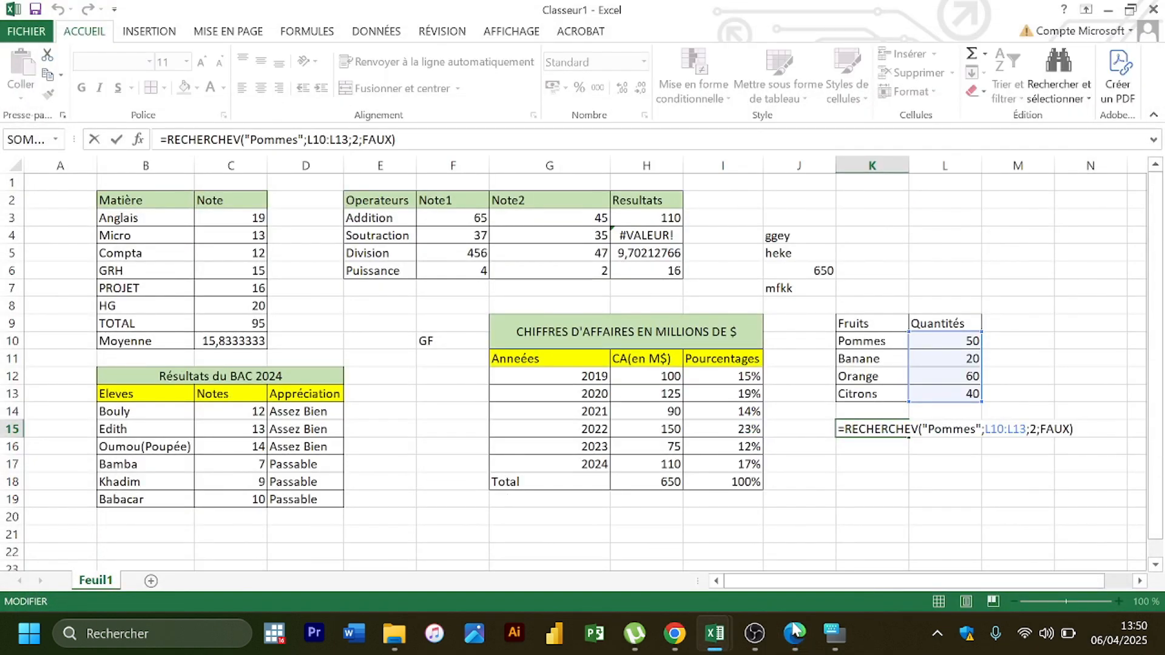
{"action": "type", "text": "si.n"}
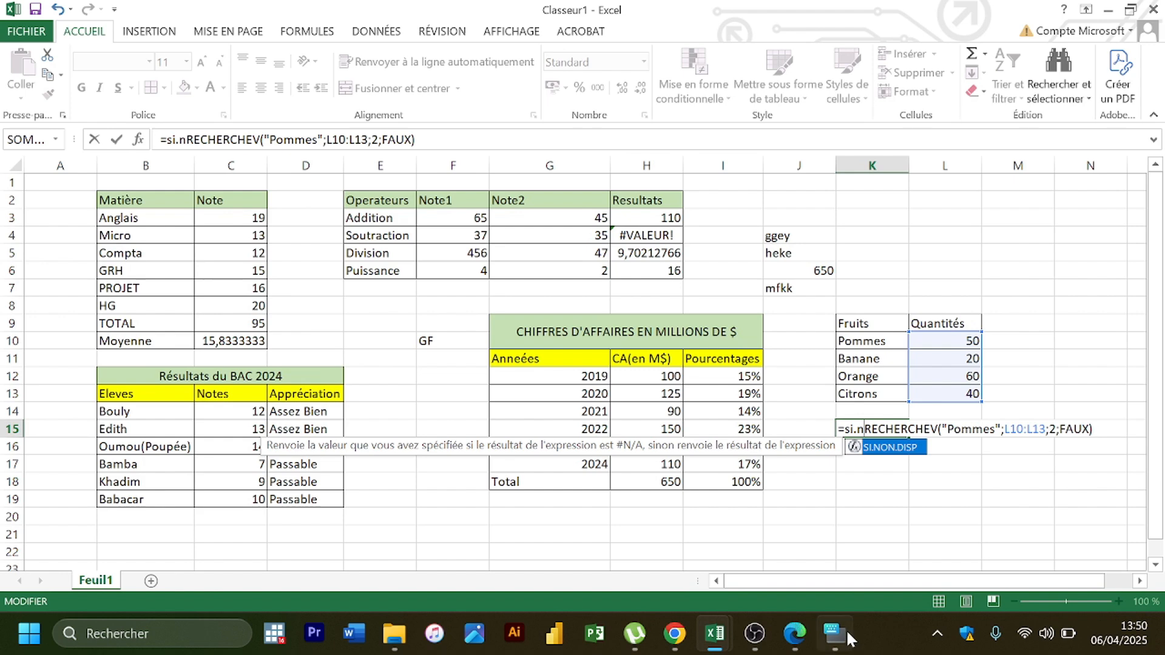
{"action": "double_click", "coordinate": [886, 449]}
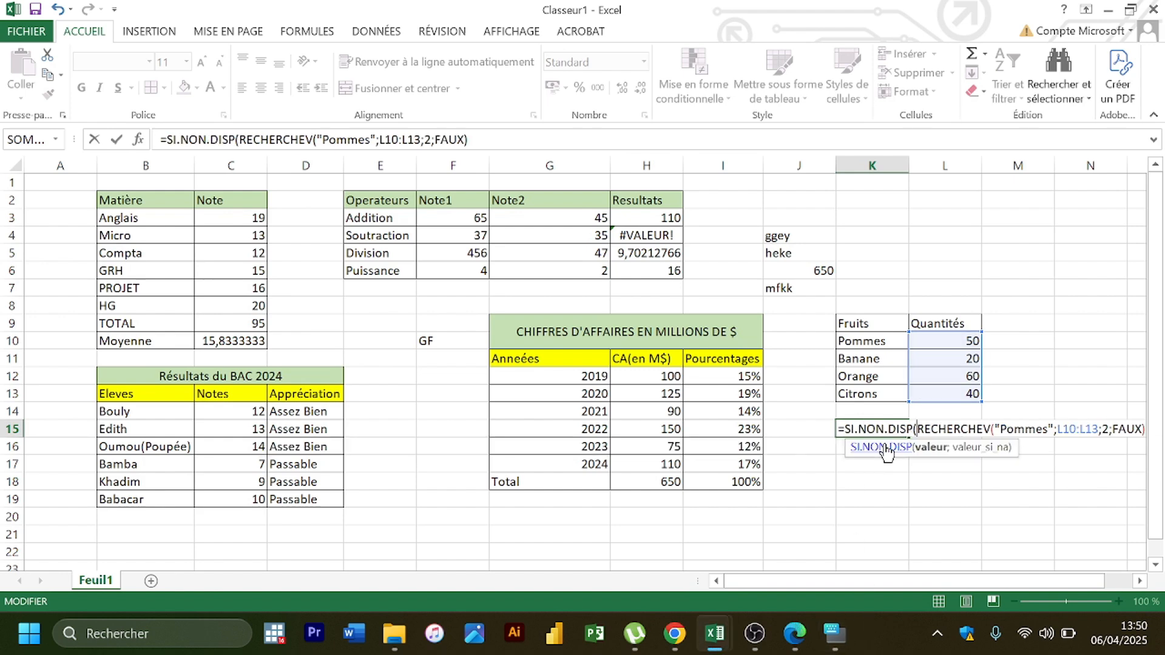
Step: Consult the PDF example in Edge and add a semicolon separator after the RECHERCHEV part of Excel's K15 formula
{"action": "left_click", "coordinate": [796, 635]}
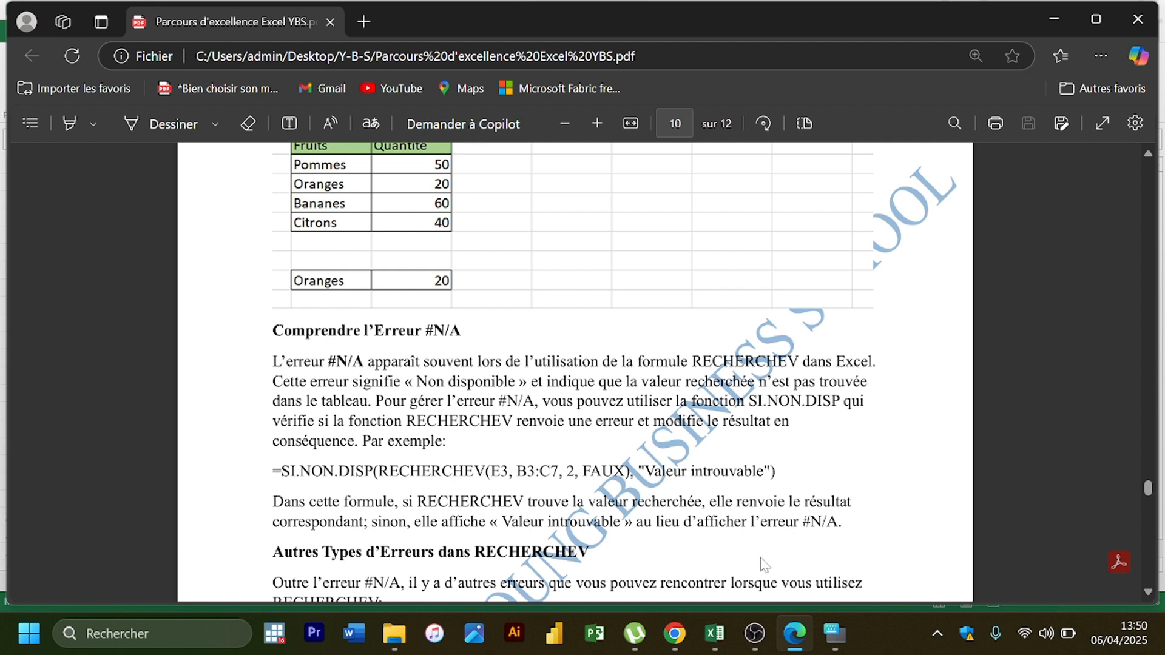
{"action": "mouse_move", "coordinate": [749, 613]}
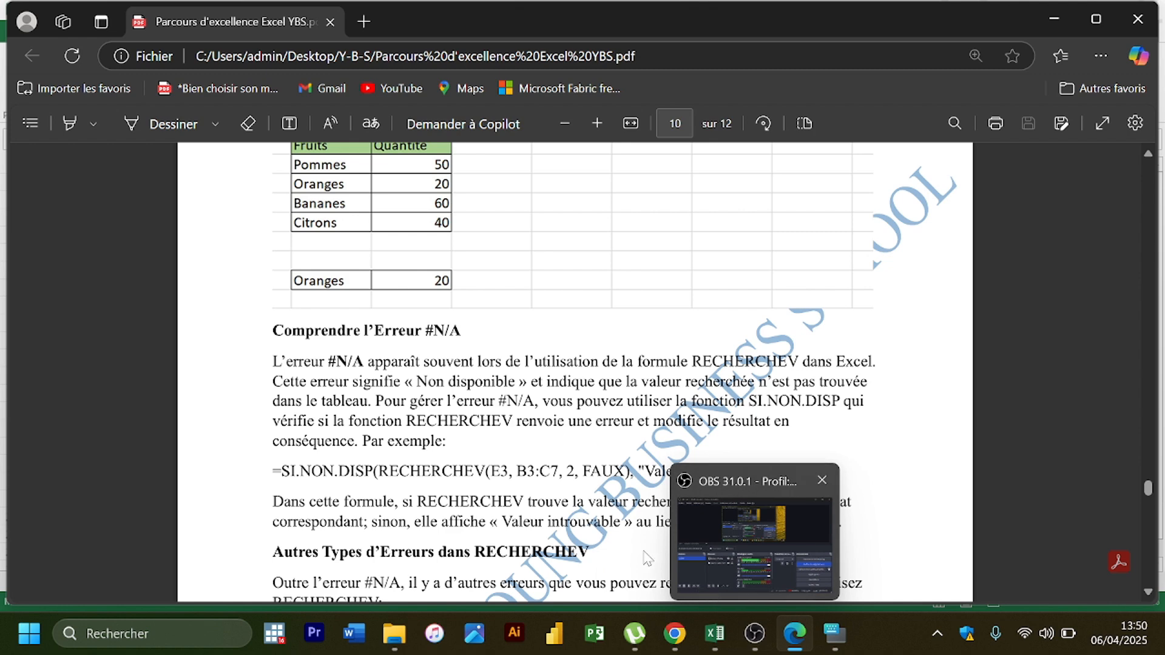
{"action": "left_click", "coordinate": [794, 633]}
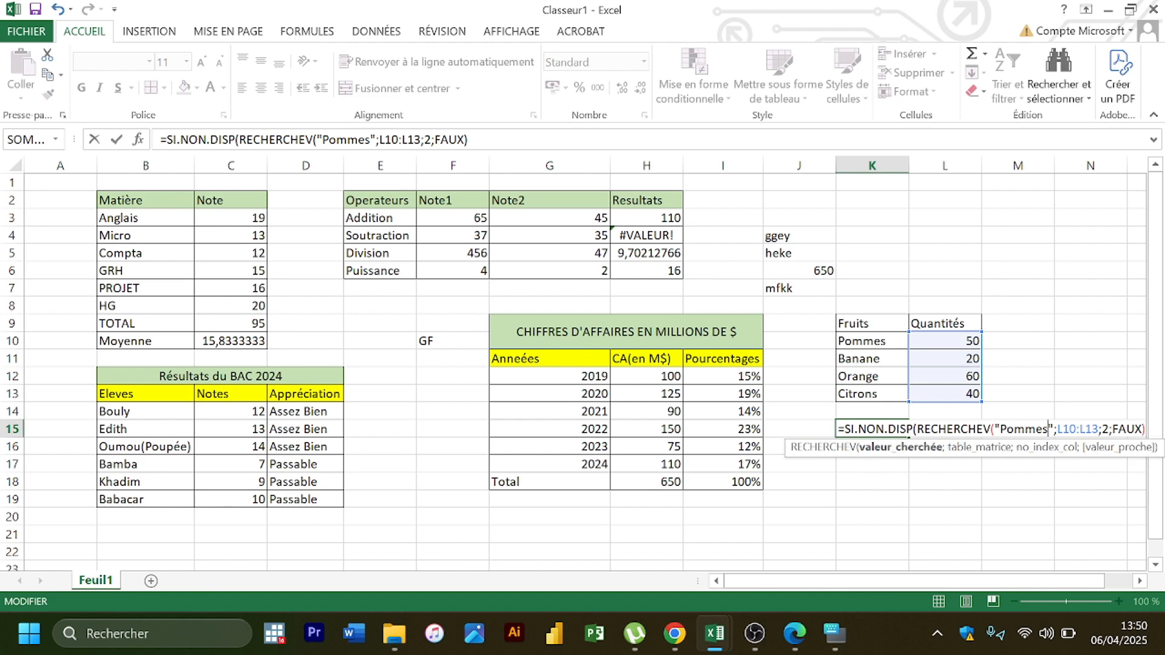
{"action": "left_click", "coordinate": [1080, 429]}
{"action": "left_click", "coordinate": [1142, 429]}
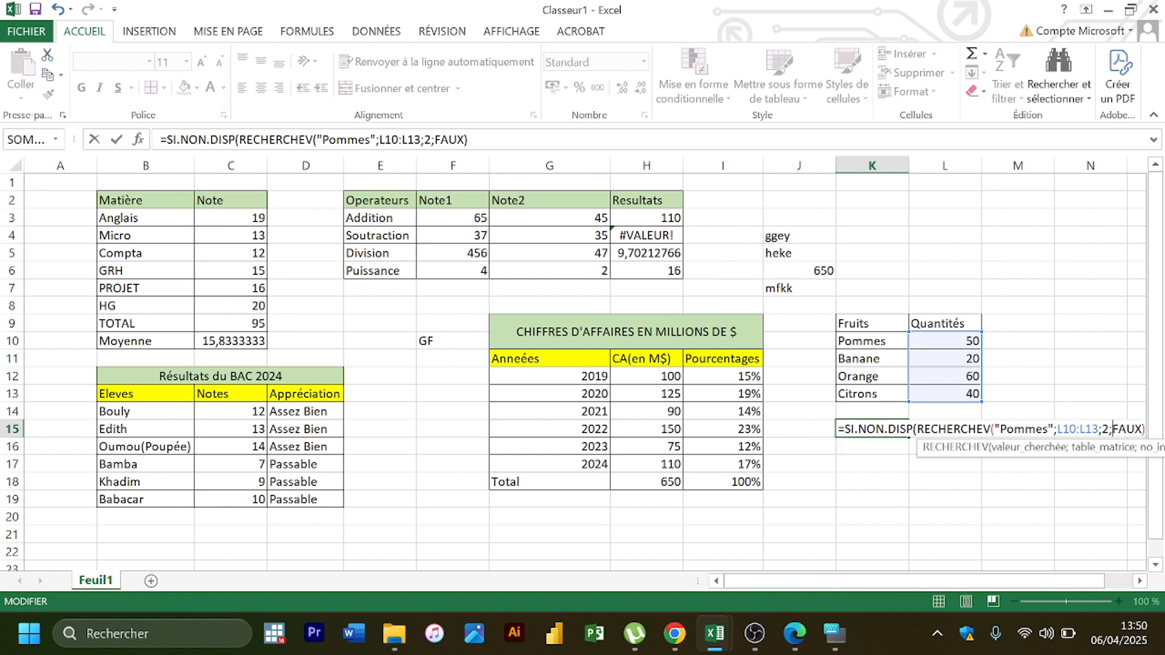
{"action": "left_click", "coordinate": [1146, 429]}
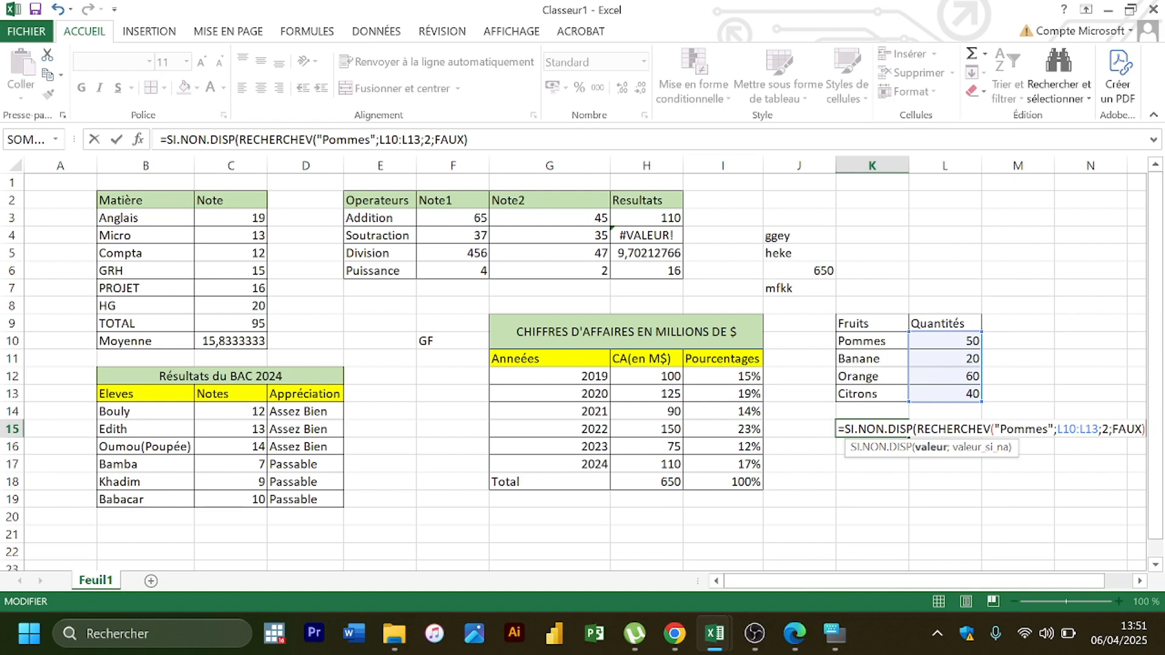
{"action": "left_click", "coordinate": [796, 633]}
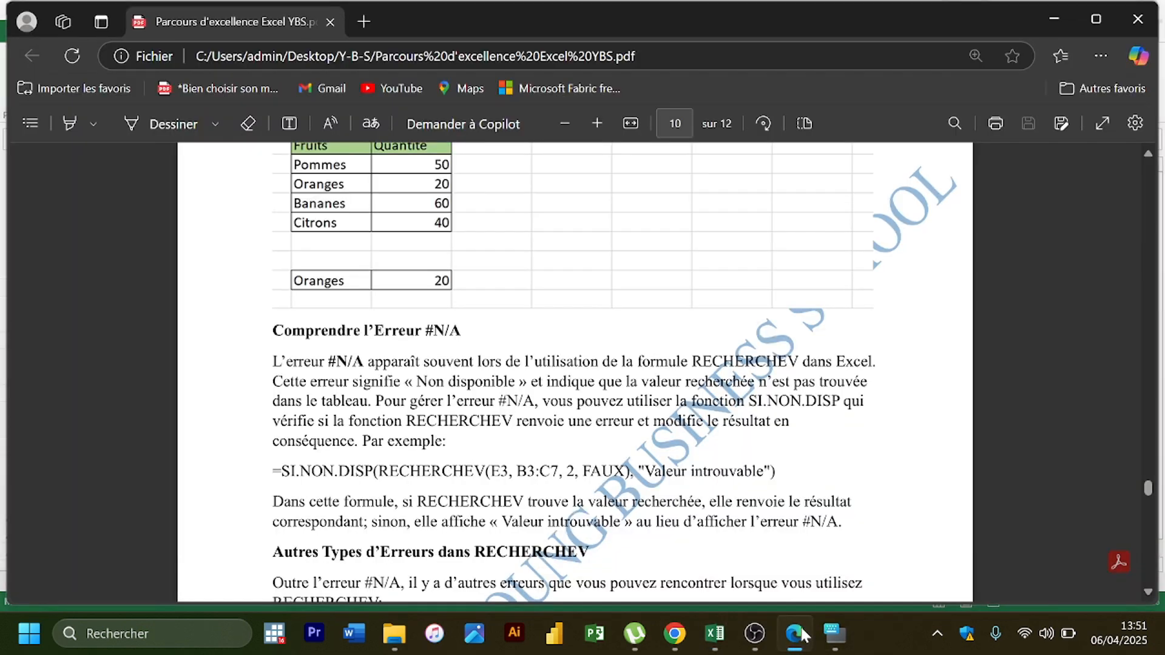
{"action": "left_click", "coordinate": [801, 634]}
{"action": "type", "text": ";"}
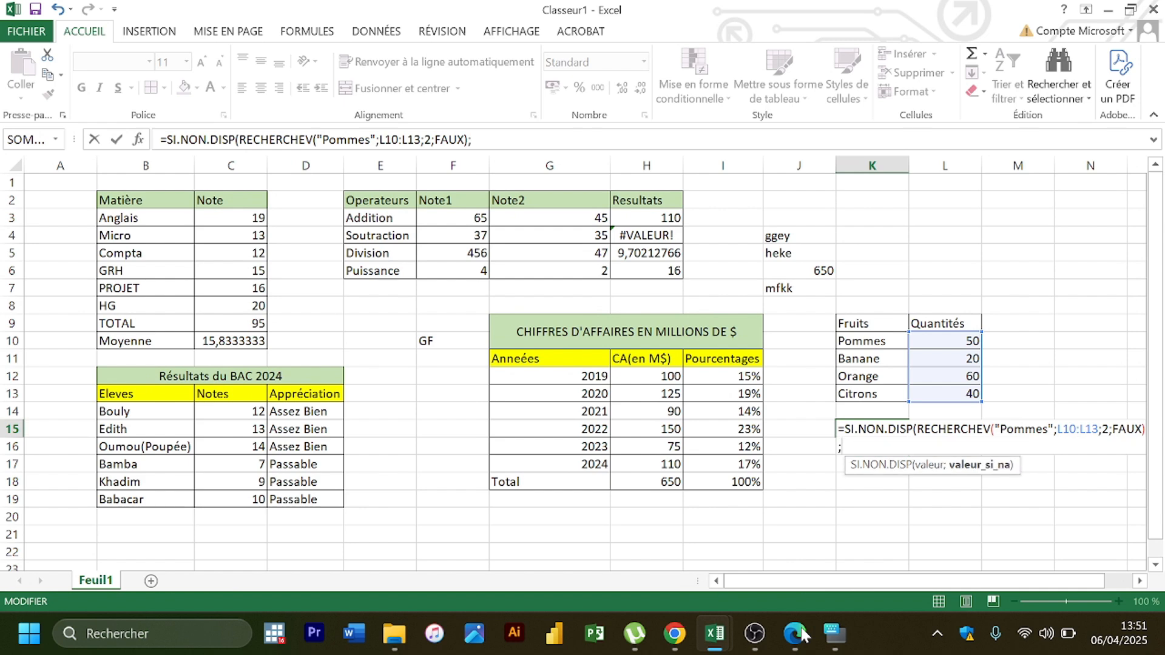
Step: Add "Valeur Introuvable" as the SI.NON.DISP fallback text, close the parentheses and enter the K15 formula
{"action": "type", "text": "V"}
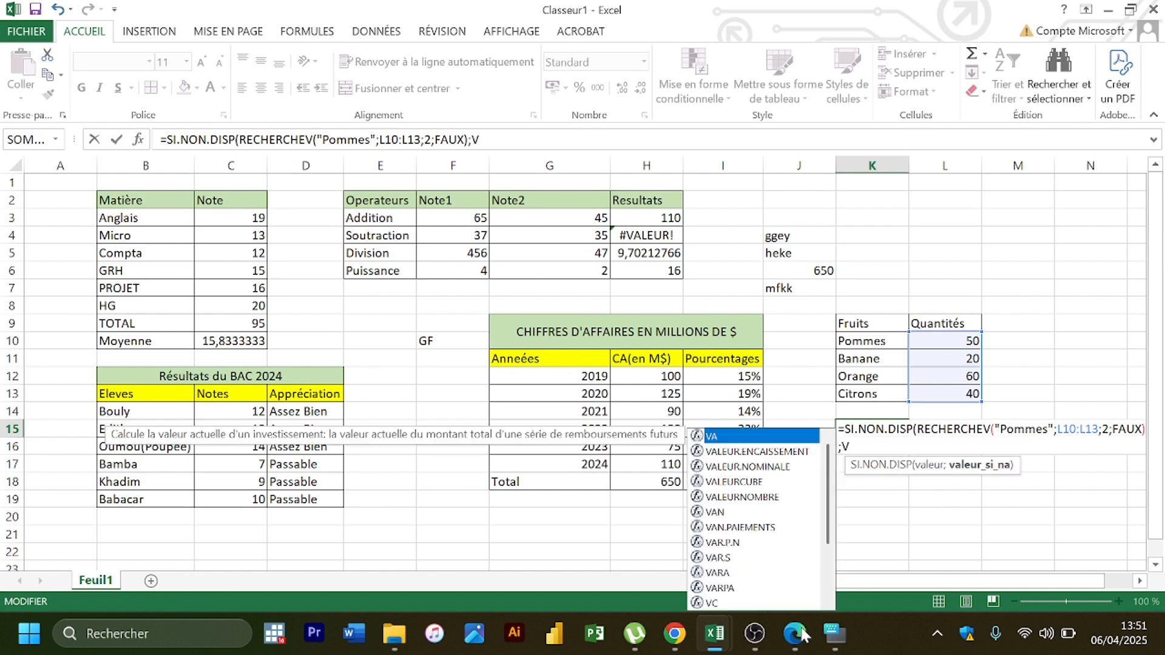
{"action": "key", "text": "BackSpace"}
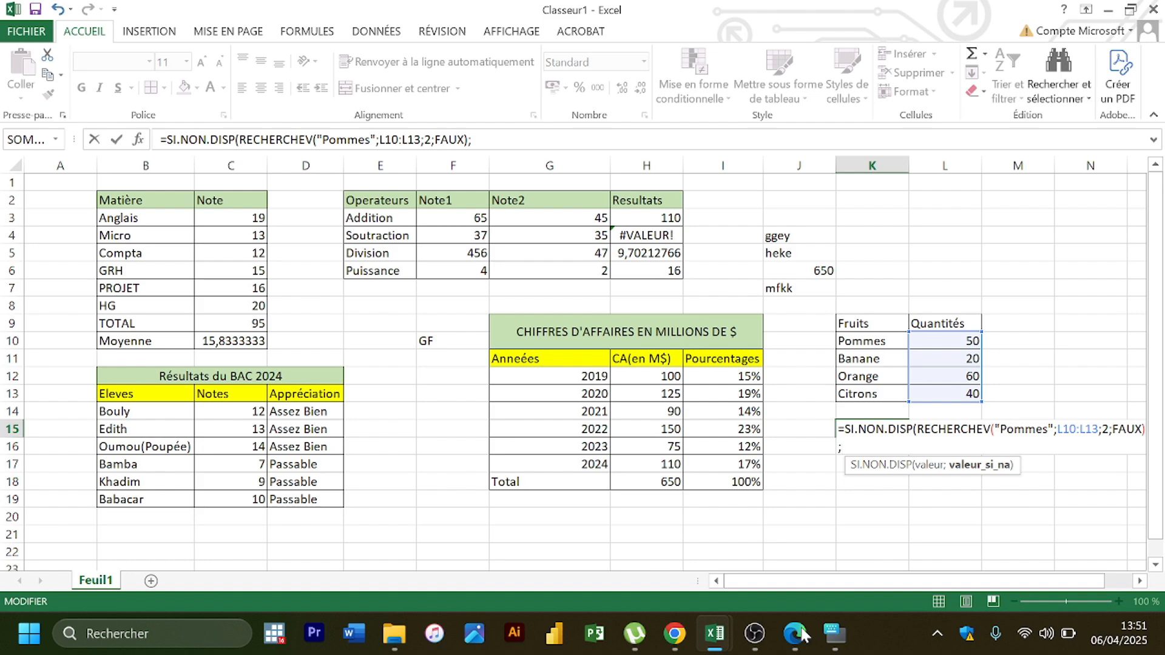
{"action": "type", "text": "\"VA"}
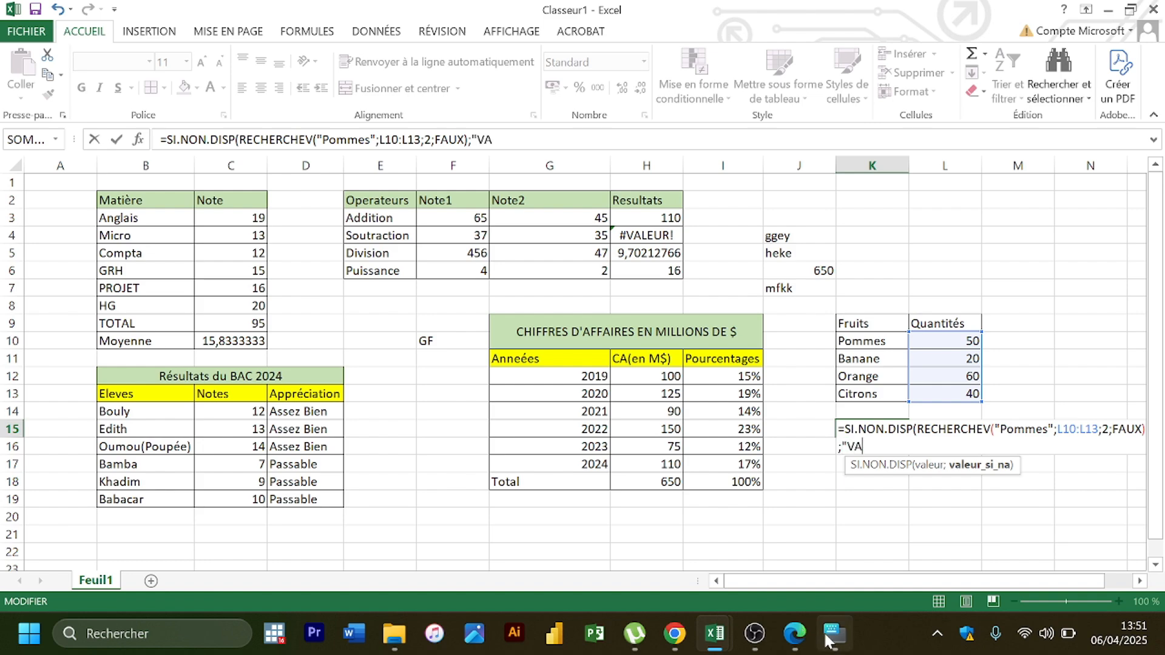
{"action": "left_click", "coordinate": [814, 633]}
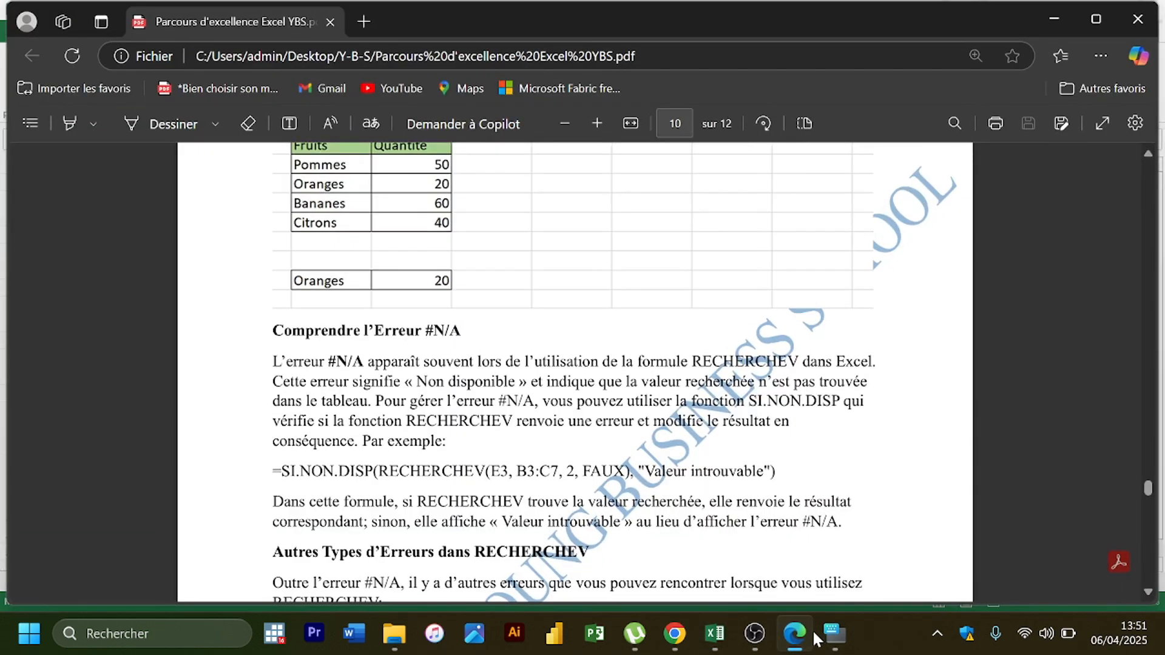
{"action": "left_click", "coordinate": [813, 629]}
{"action": "key", "text": "BackSpace"}
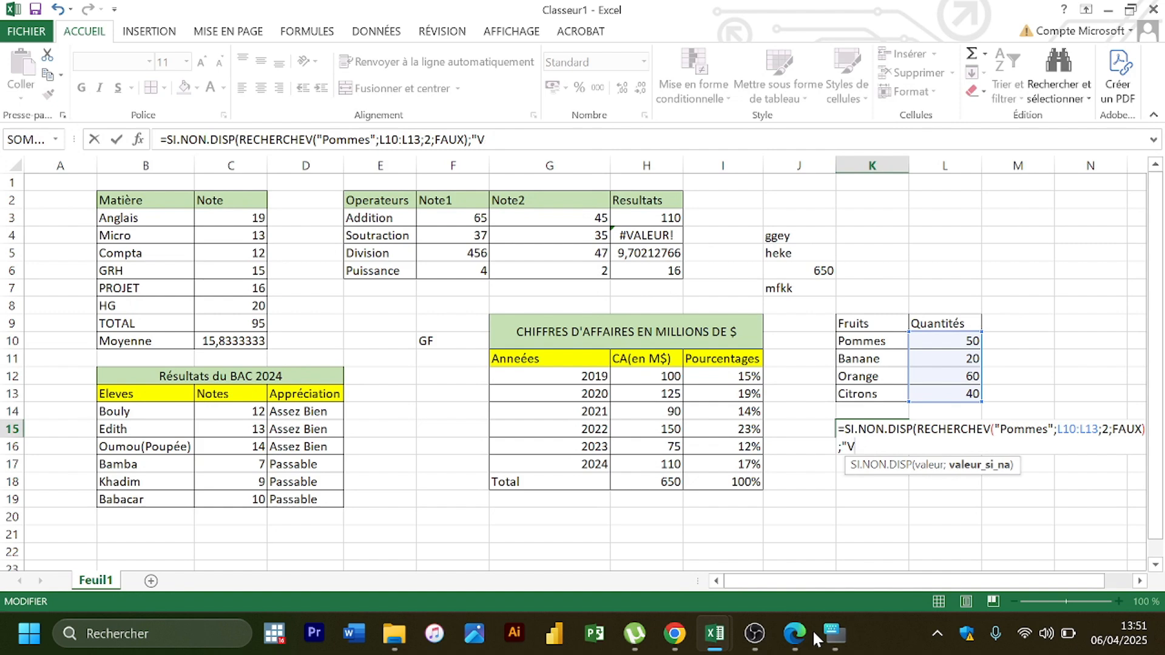
{"action": "type", "text": "aleur Introuva"}
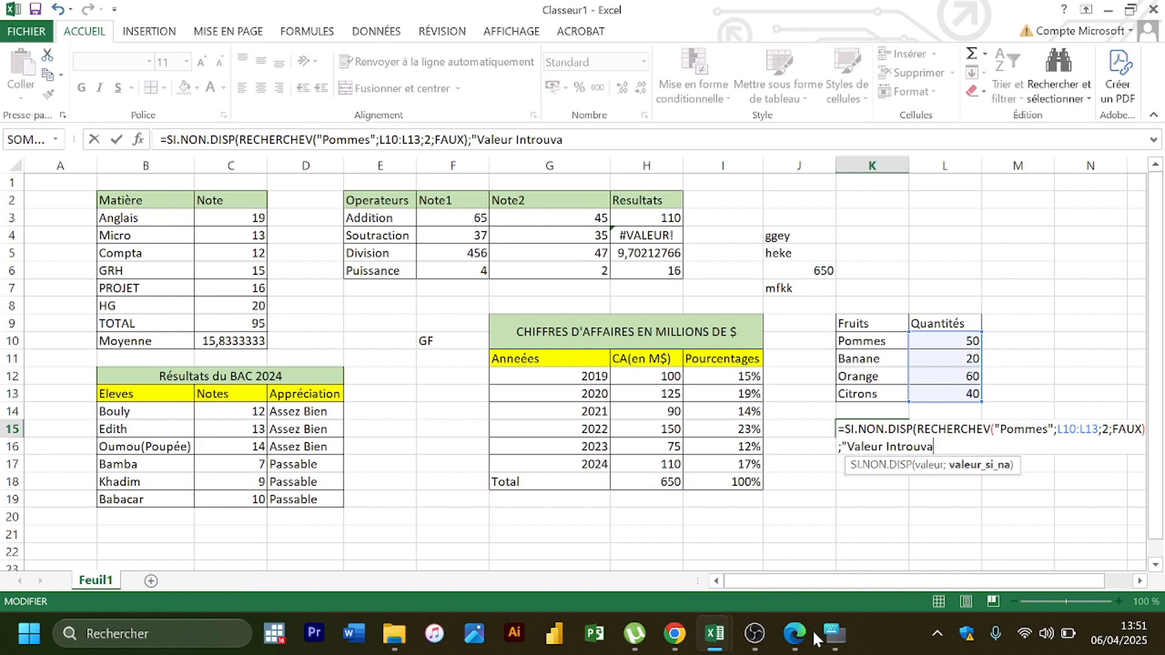
{"action": "type", "text": "ble\"))"}
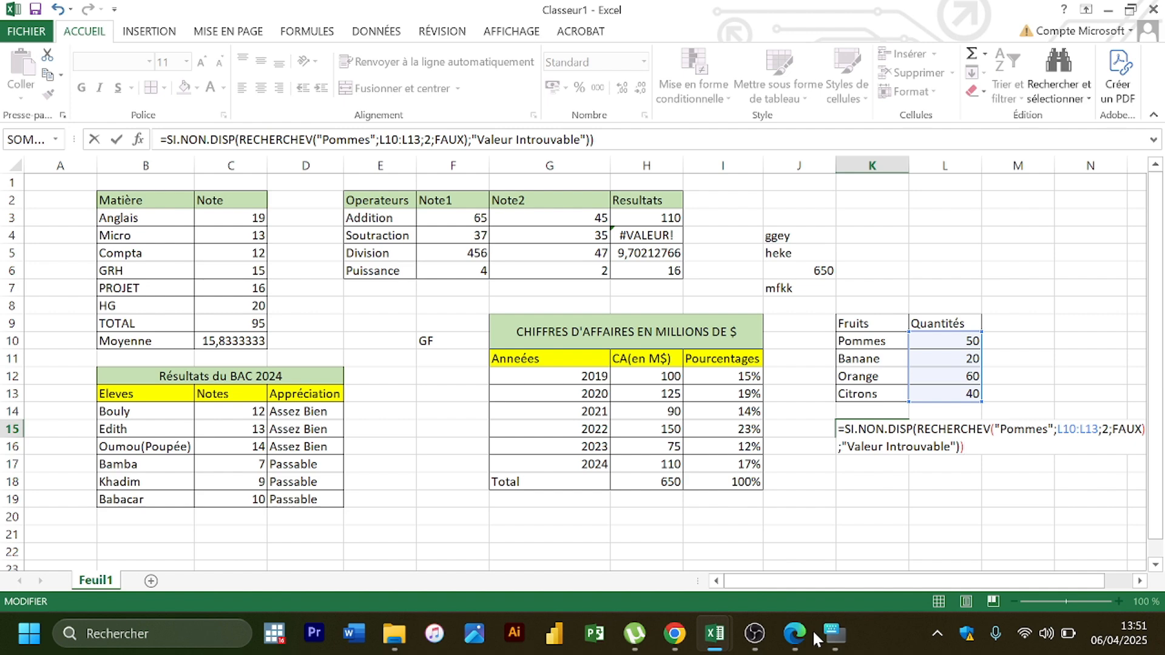
{"action": "type", "text": "))"}
{"action": "key", "text": "Return"}
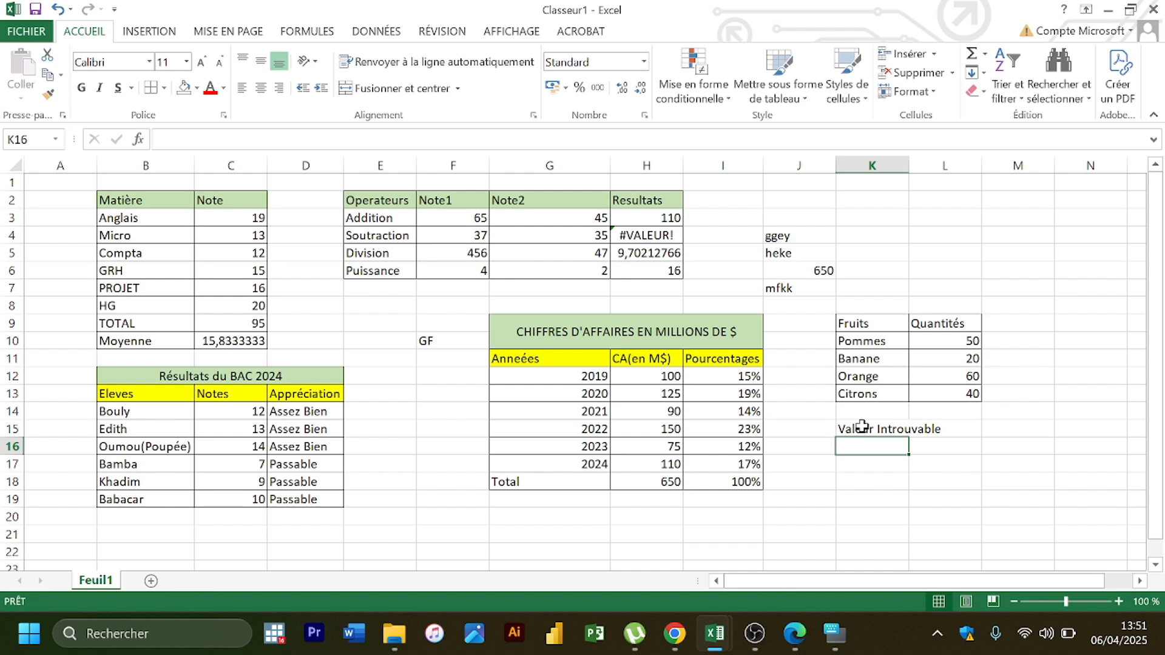
Step: Undo the last two K15 entries and redo the first to bring back the plain RECHERCHEV formula
{"action": "key", "text": "ctrl+z"}
{"action": "key", "text": "ctrl+z"}
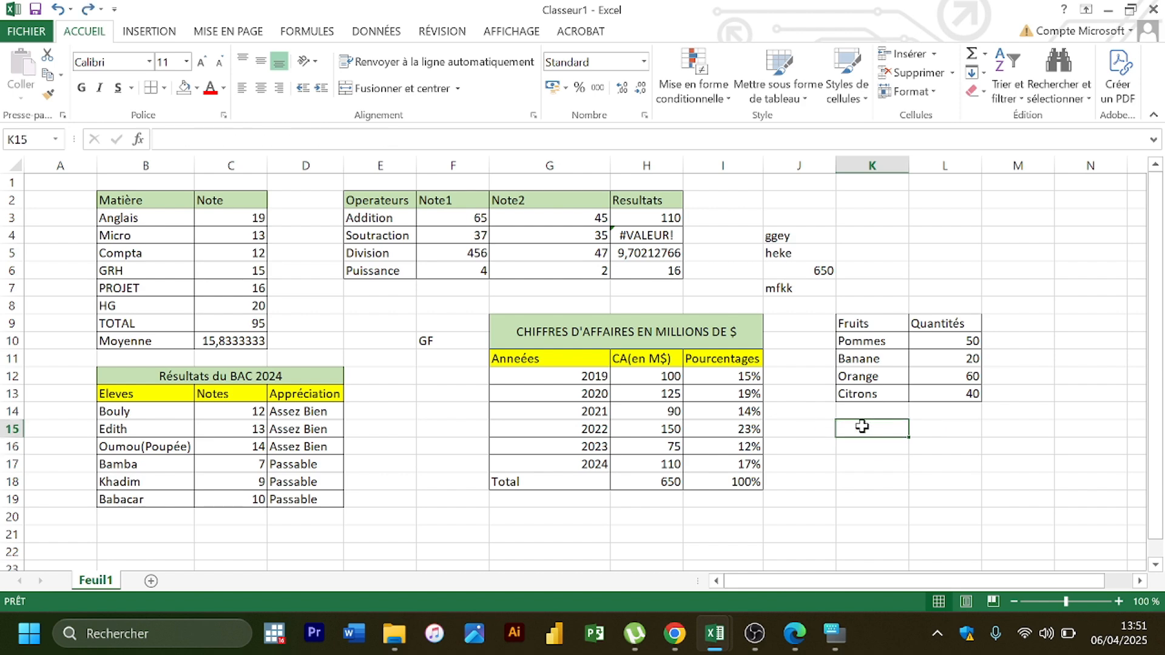
{"action": "left_click", "coordinate": [88, 9]}
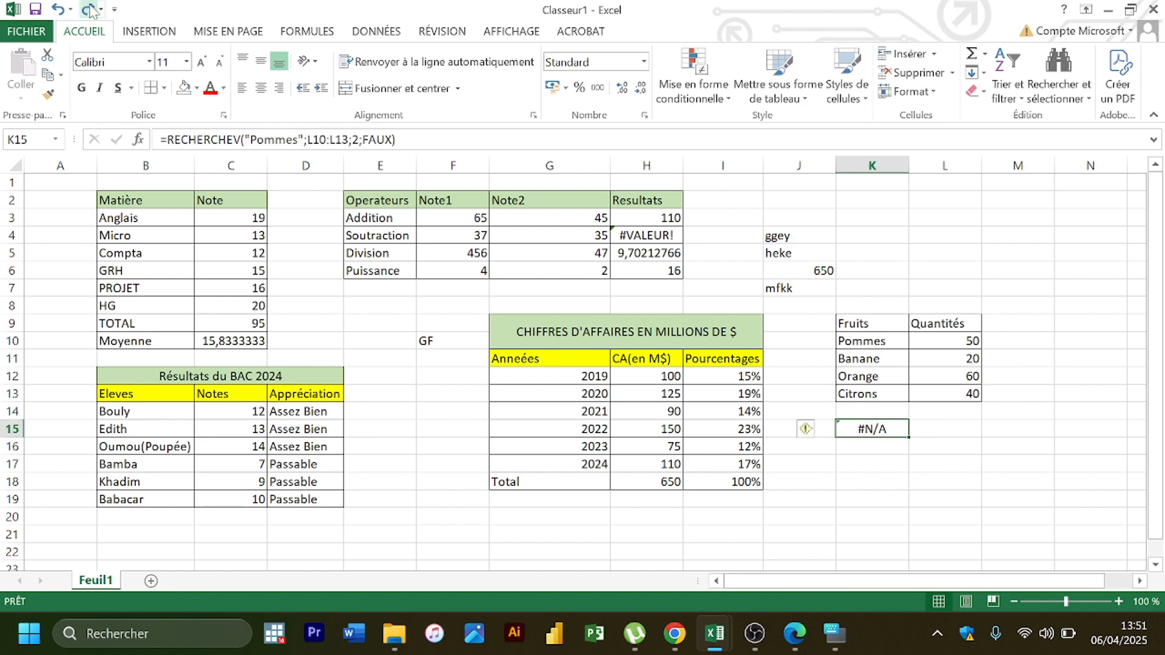
Step: Replace the three semicolon separators in the K15 RECHERCHEV formula with commas and try to enter it
{"action": "double_click", "coordinate": [889, 429]}
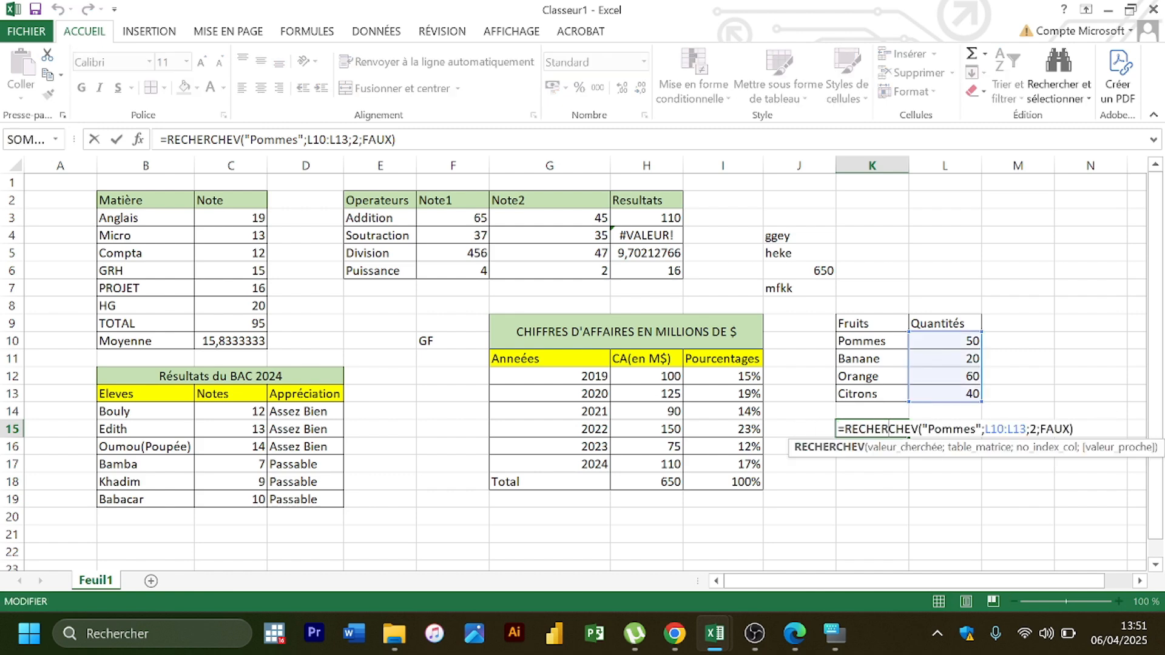
{"action": "key", "text": "End"}
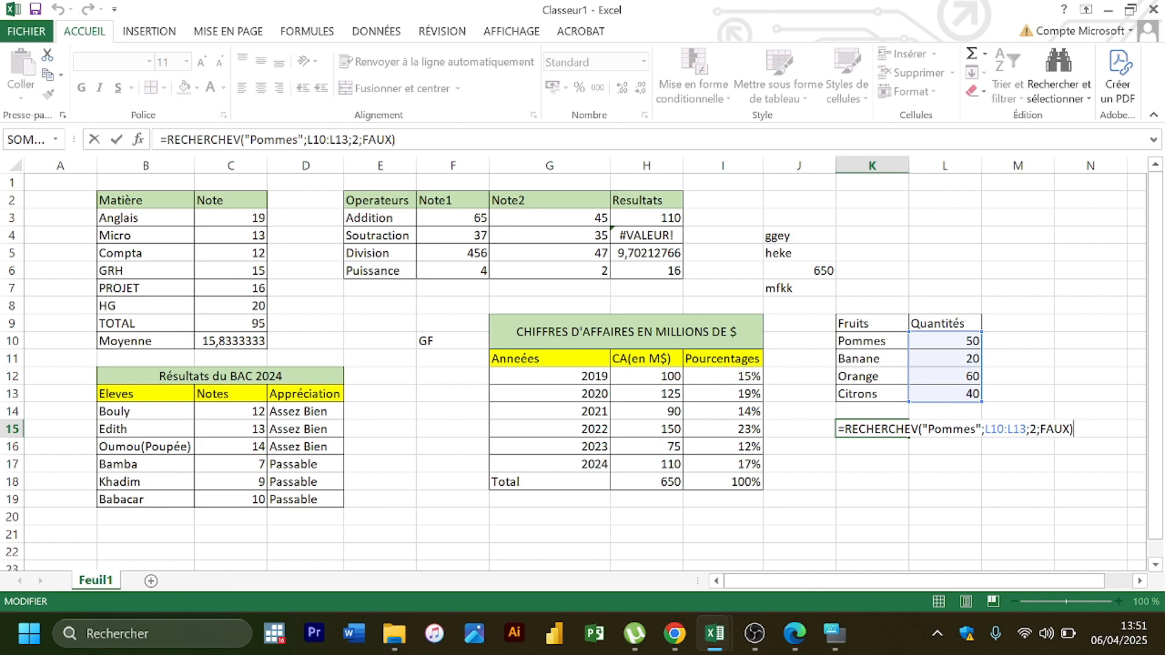
{"action": "left_click", "coordinate": [985, 429]}
{"action": "key", "text": "BackSpace"}
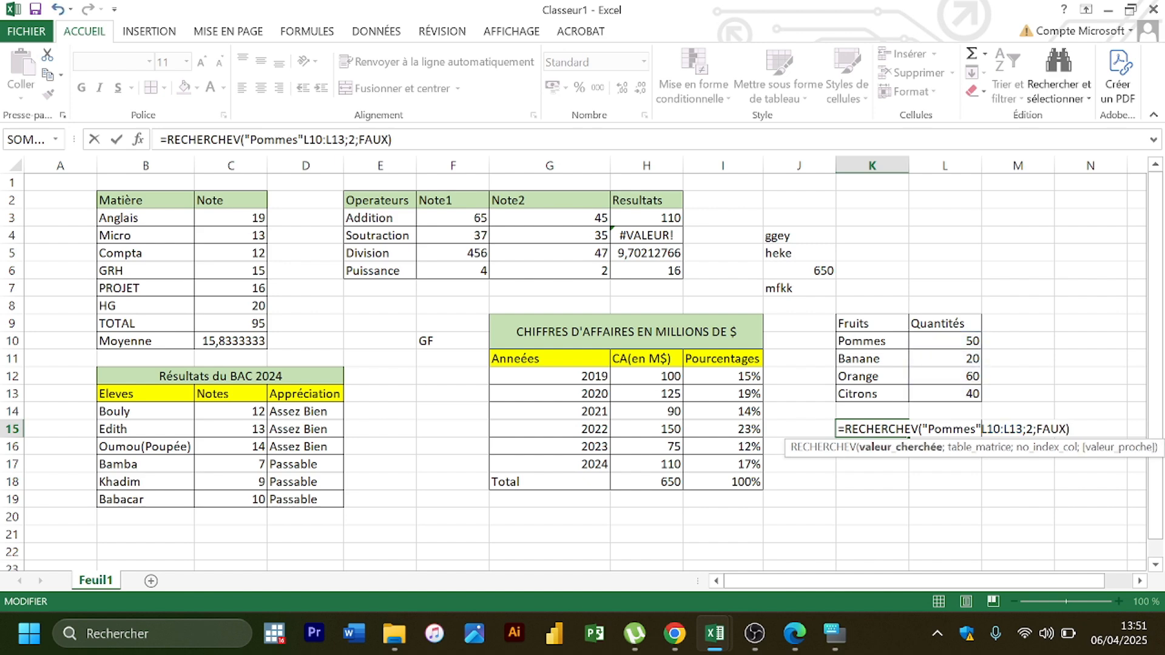
{"action": "type", "text": ","}
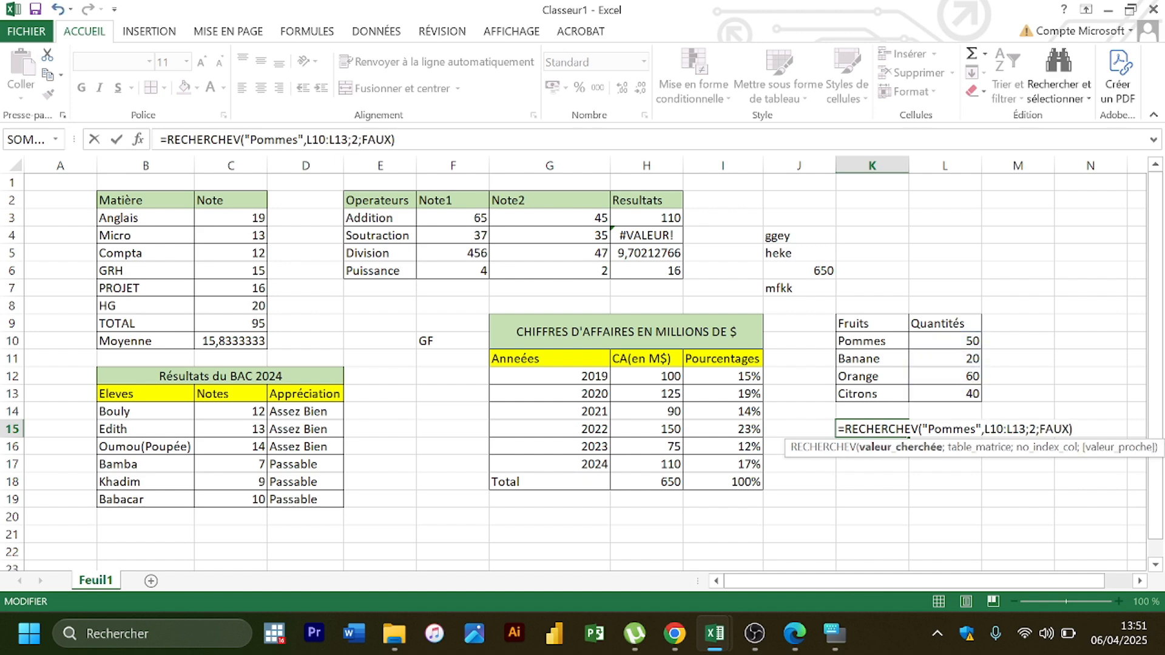
{"action": "left_click", "coordinate": [1026, 429]}
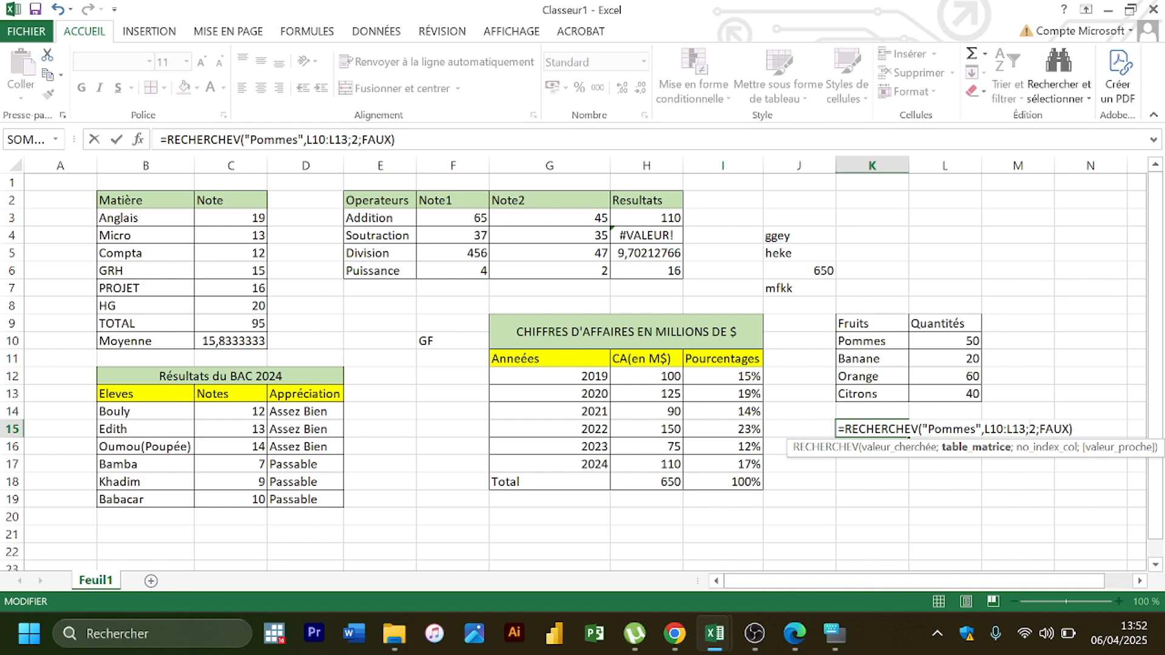
{"action": "key", "text": "BackSpace"}
{"action": "type", "text": ","}
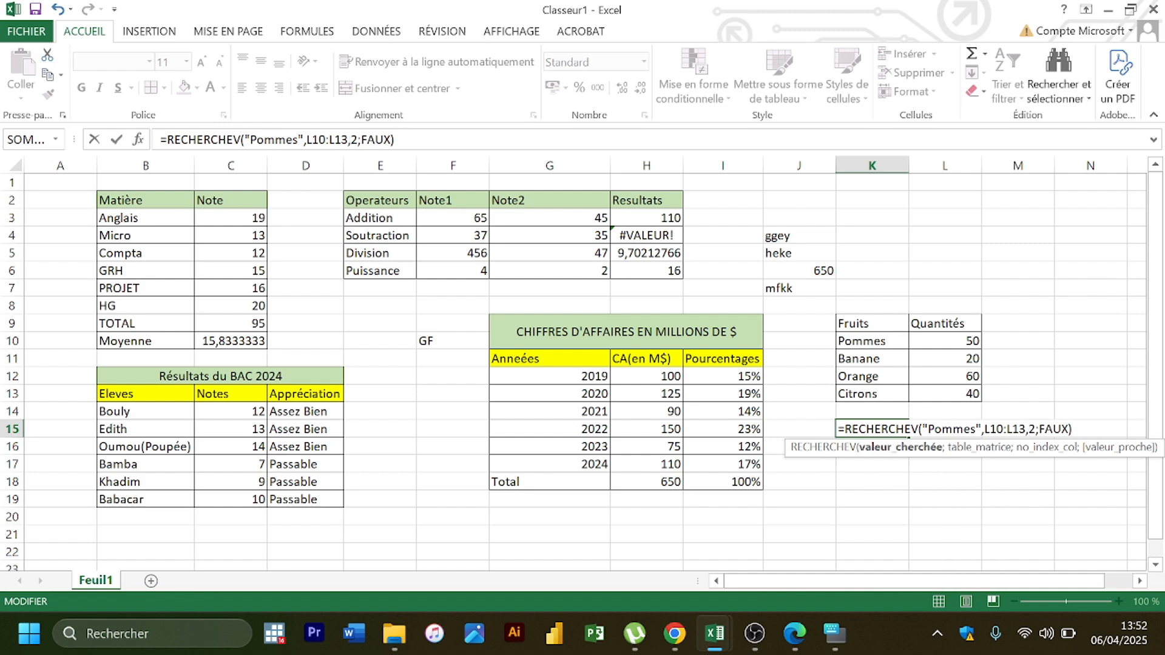
{"action": "left_click", "coordinate": [1039, 429]}
{"action": "key", "text": "BackSpace"}
{"action": "type", "text": ","}
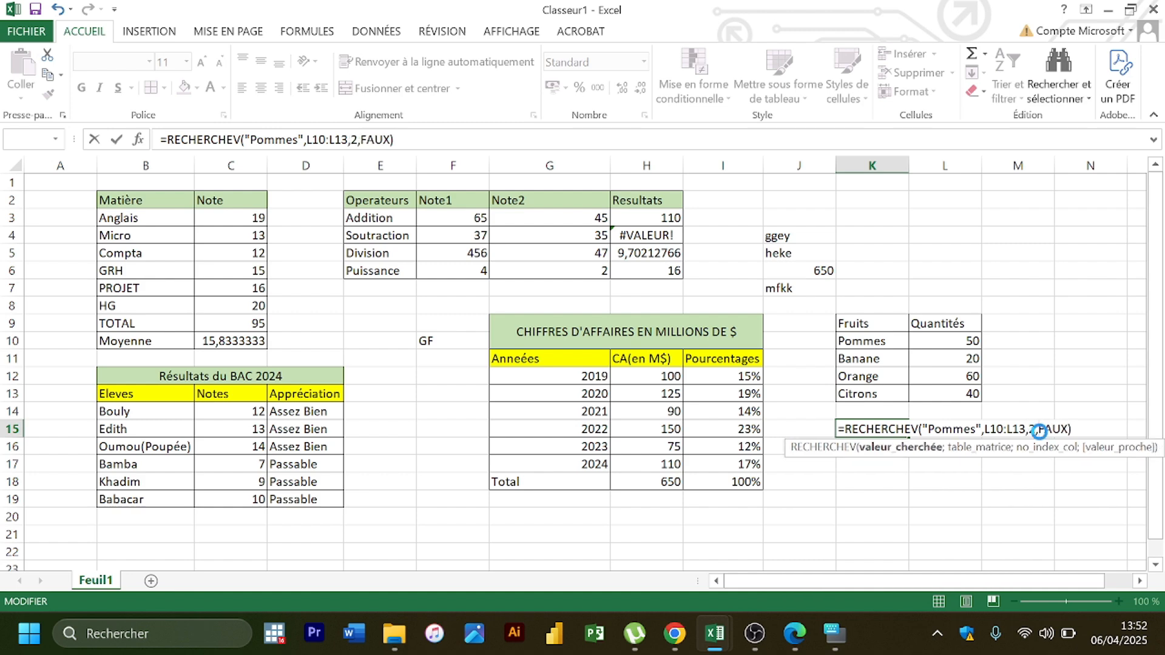
{"action": "key", "text": "Return"}
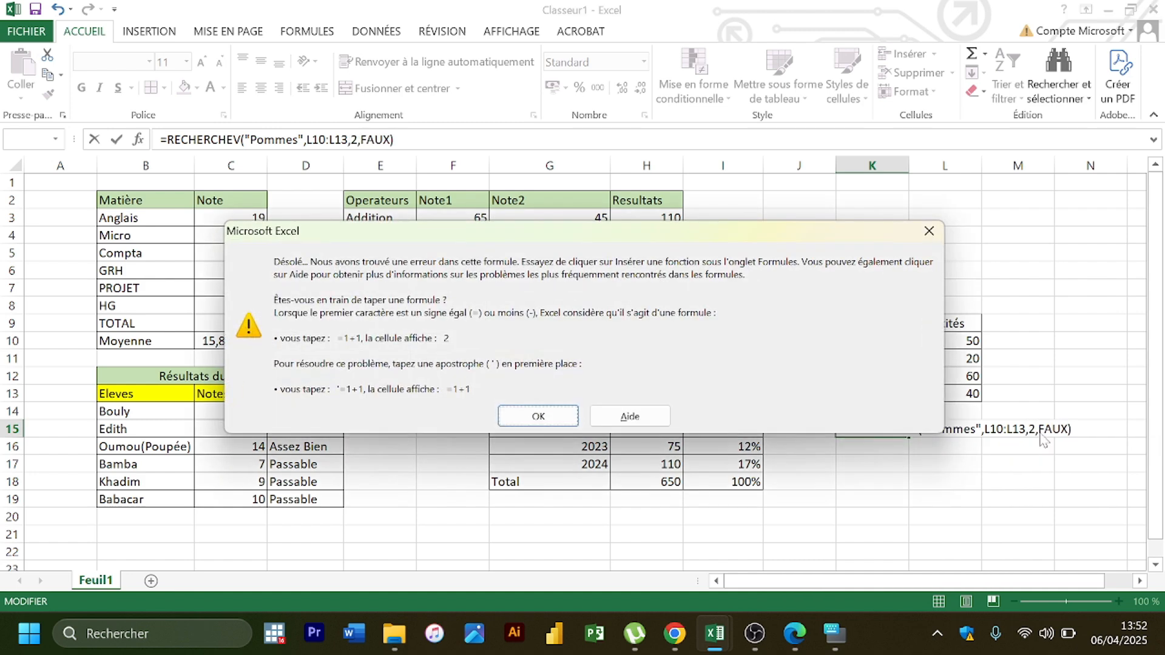
{"action": "left_click", "coordinate": [561, 418]}
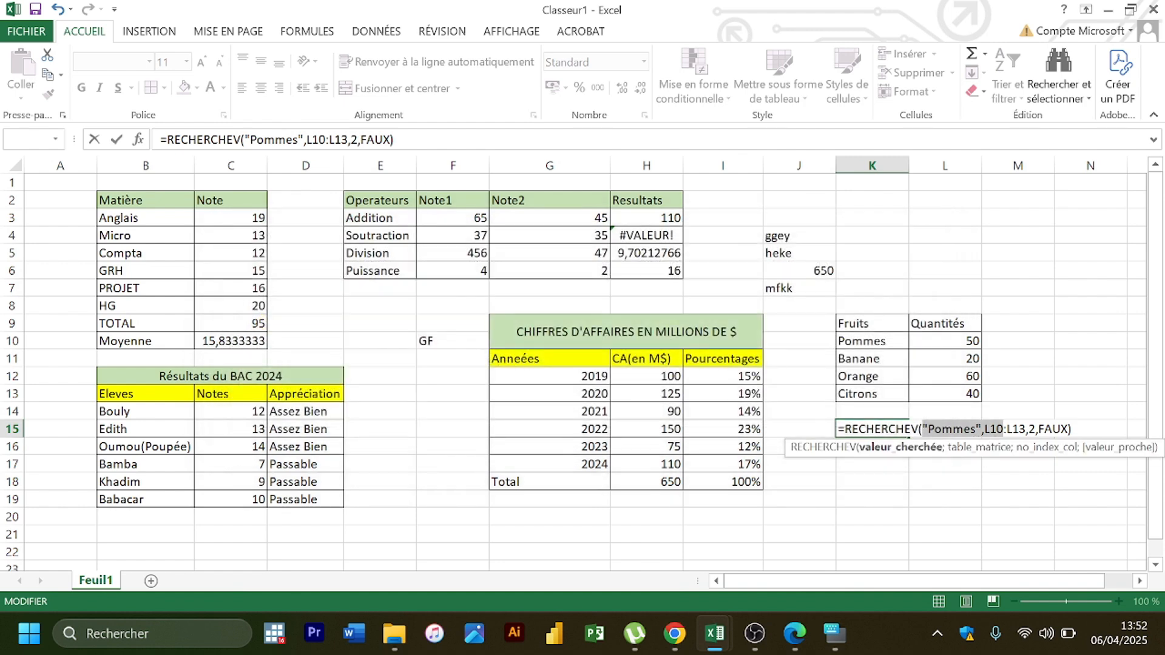
Step: Try to enter the K15 formula with spaces around its comma separators: =RECHERCHEV("Pommes", L10:L13 , 2 , FAUX)
{"action": "left_click", "coordinate": [983, 429]}
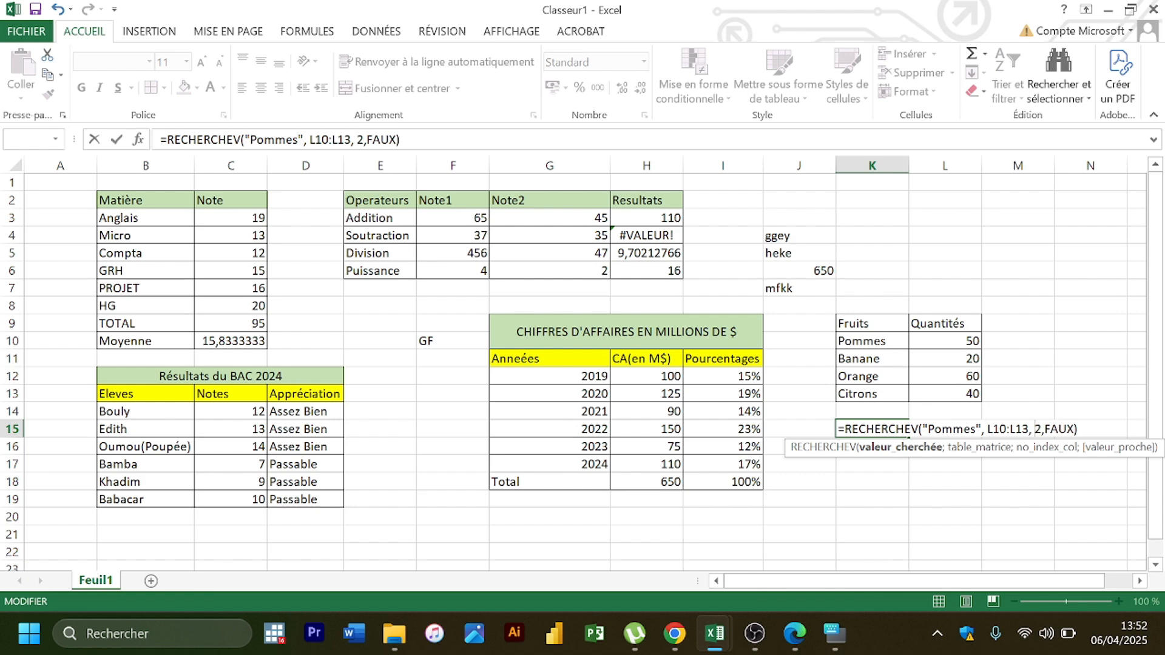
{"action": "left_click", "coordinate": [1030, 430]}
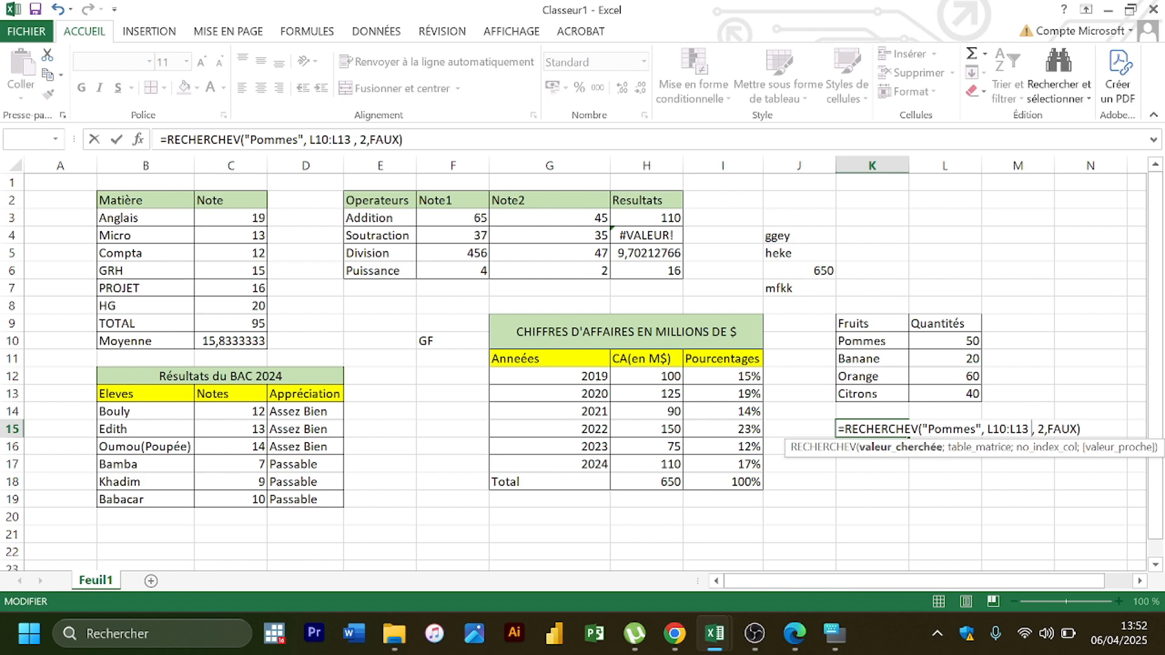
{"action": "left_click", "coordinate": [1044, 429]}
{"action": "key", "text": "Return"}
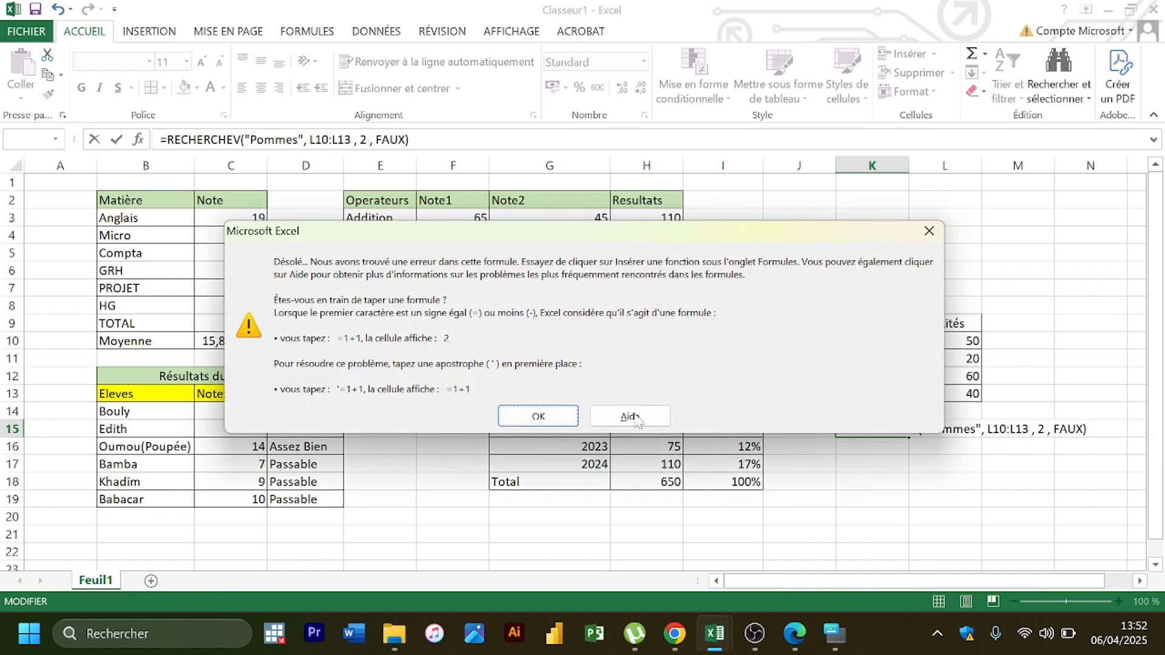
{"action": "left_click", "coordinate": [538, 416]}
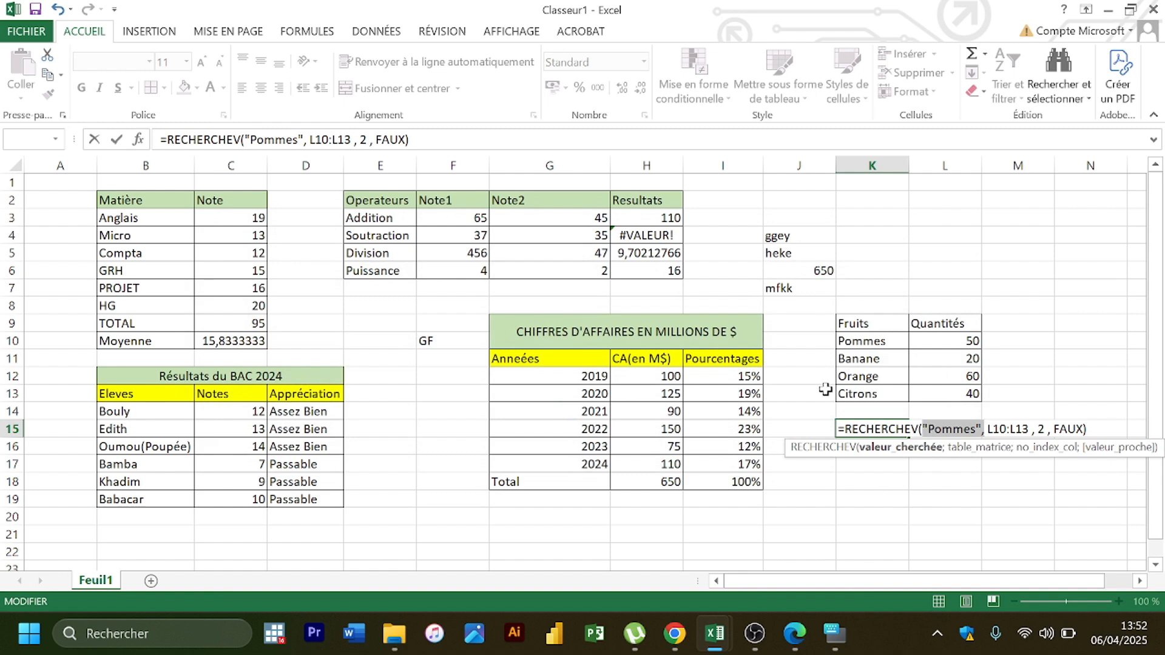
Step: Delete the entire RECHERCHEV formula from cell K15, including the leftover closing parenthesis, and commit the empty cell
{"action": "left_click", "coordinate": [899, 454]}
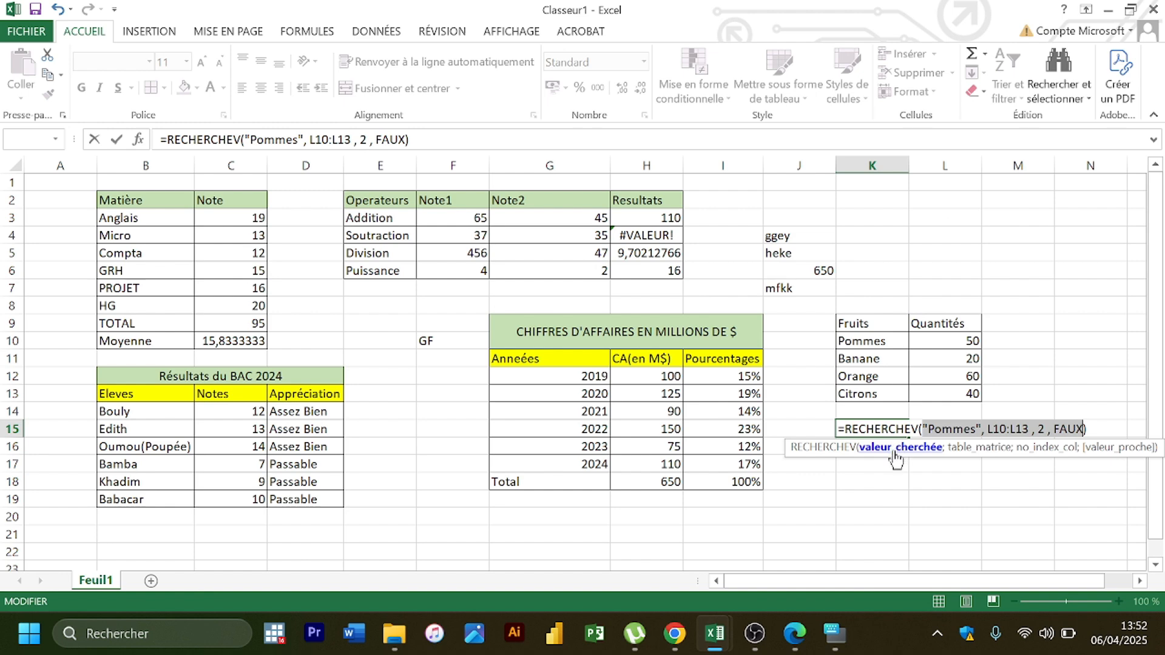
{"action": "left_click", "coordinate": [773, 397]}
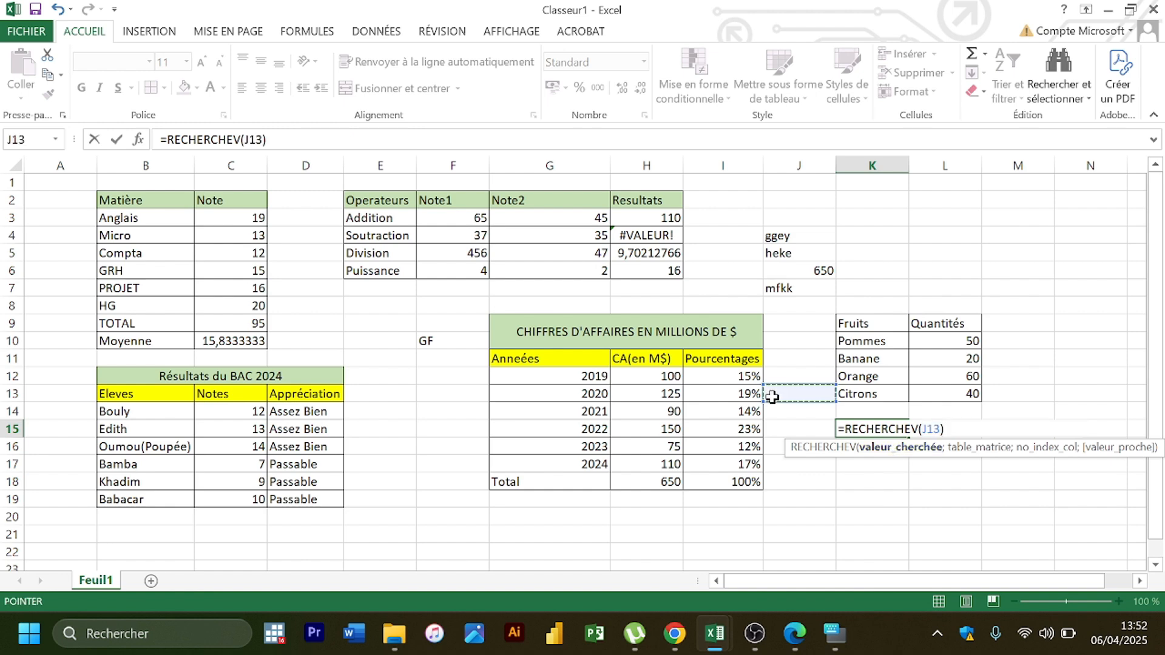
{"action": "key", "text": "BackSpace"}
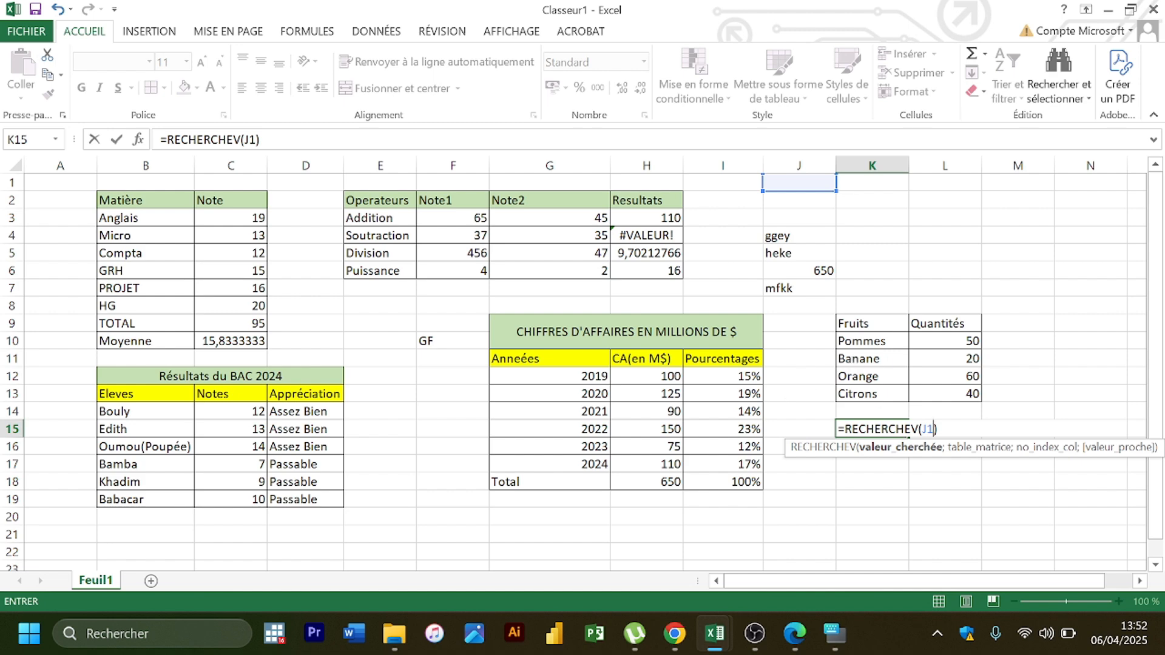
{"action": "key", "text": "BackSpace"}
{"action": "key", "text": "BackSpace"}
{"action": "key", "text": "BackSpace"}
{"action": "key", "text": "BackSpace"}
{"action": "key", "text": "BackSpace"}
{"action": "key", "text": "BackSpace"}
{"action": "key", "text": "BackSpace"}
{"action": "key", "text": "BackSpace"}
{"action": "key", "text": "BackSpace"}
{"action": "key", "text": "BackSpace"}
{"action": "key", "text": "BackSpace"}
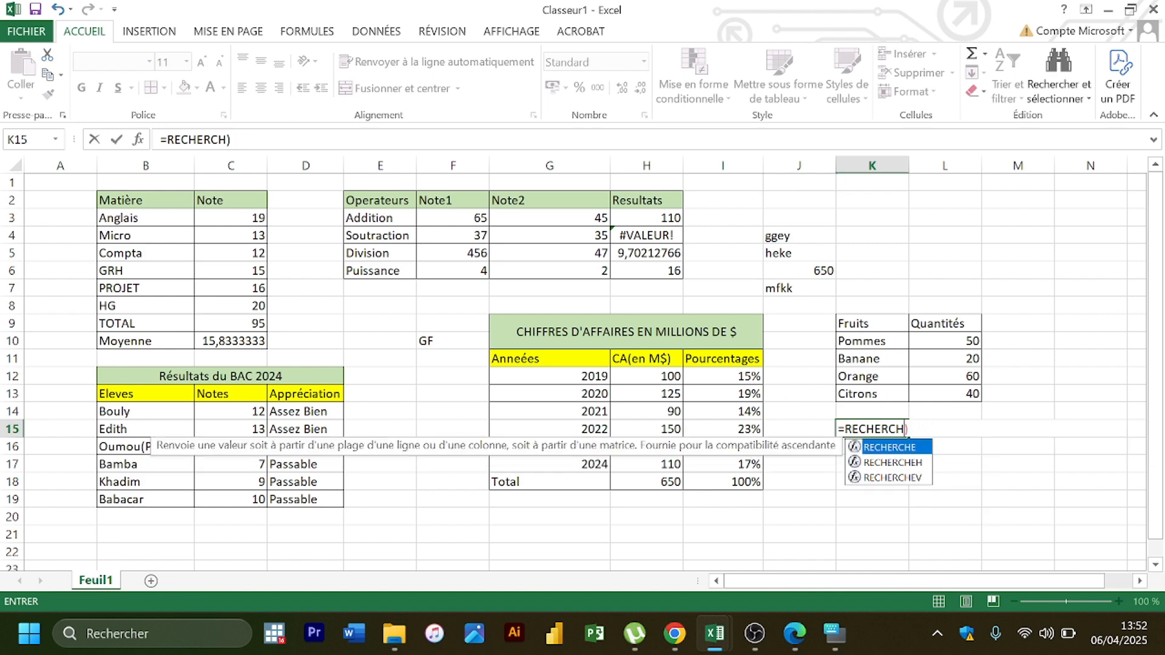
{"action": "key", "text": "BackSpace"}
{"action": "key", "text": "BackSpace"}
{"action": "key", "text": "BackSpace"}
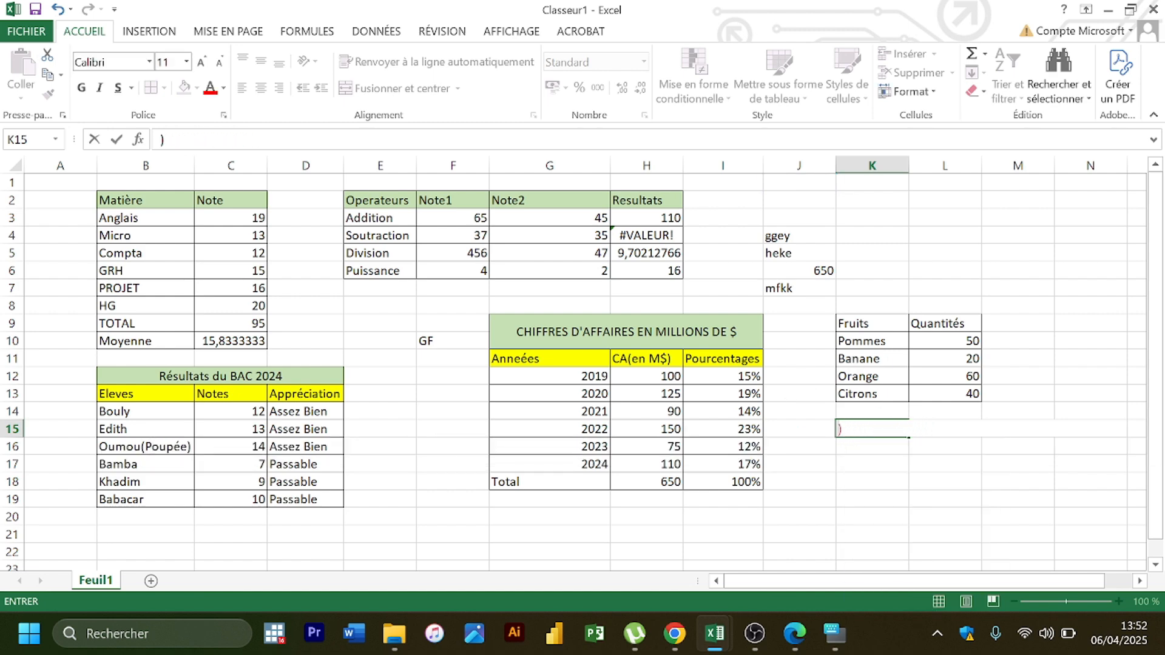
{"action": "key", "text": "Tab"}
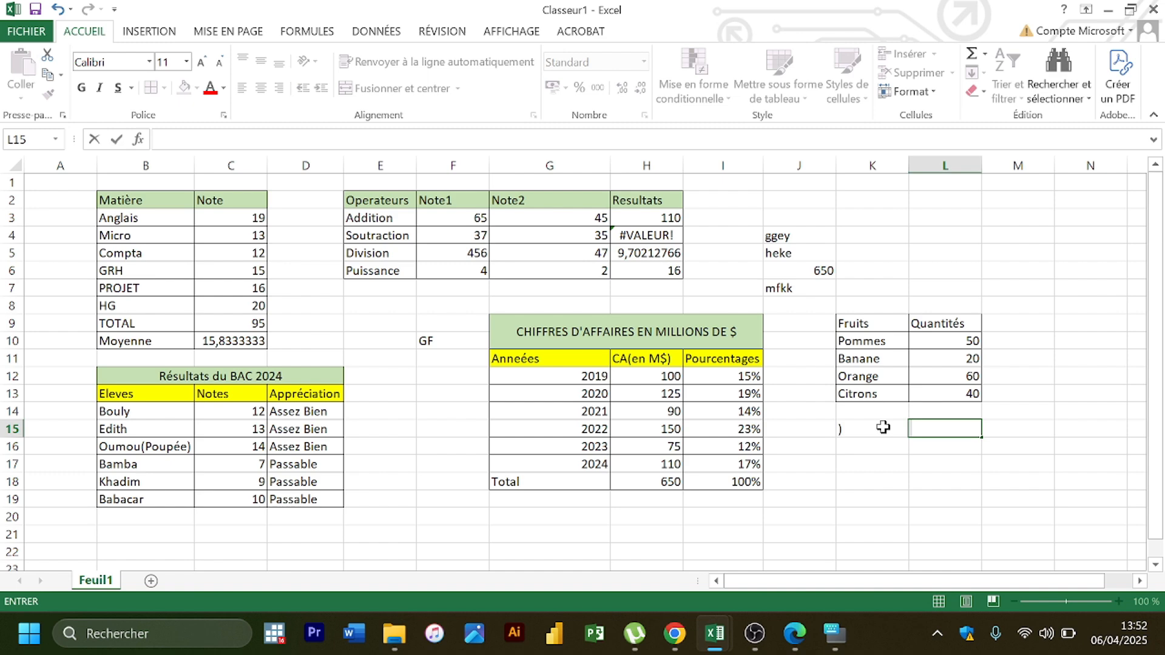
{"action": "left_click", "coordinate": [883, 427]}
{"action": "key", "text": "BackSpace"}
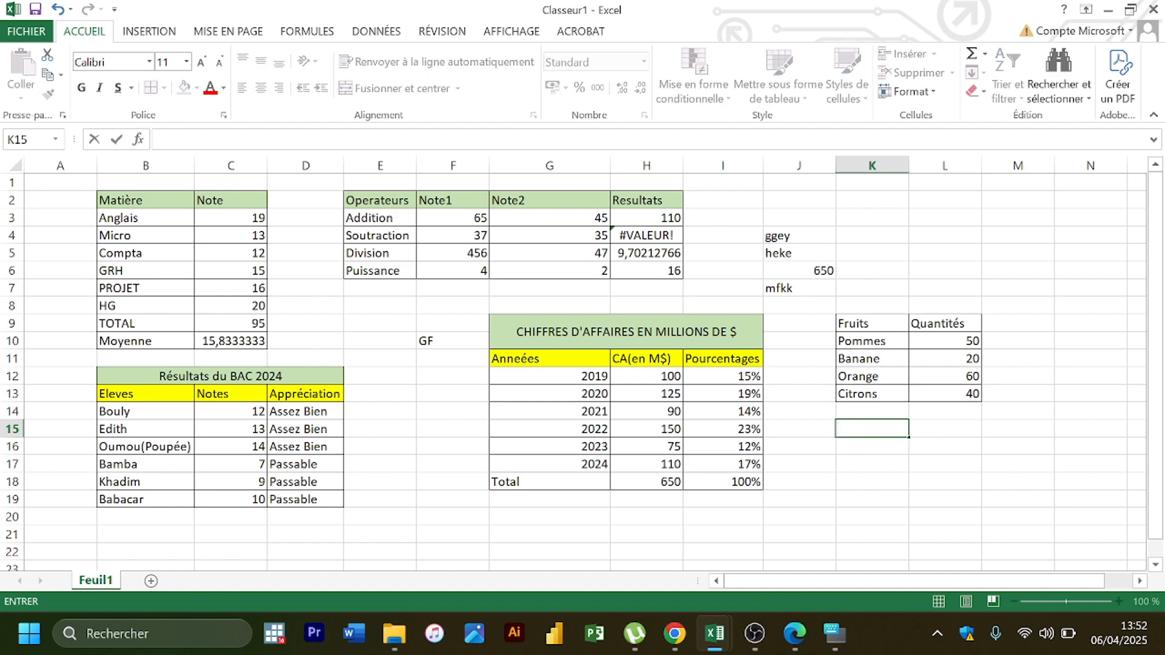
{"action": "left_click", "coordinate": [880, 463]}
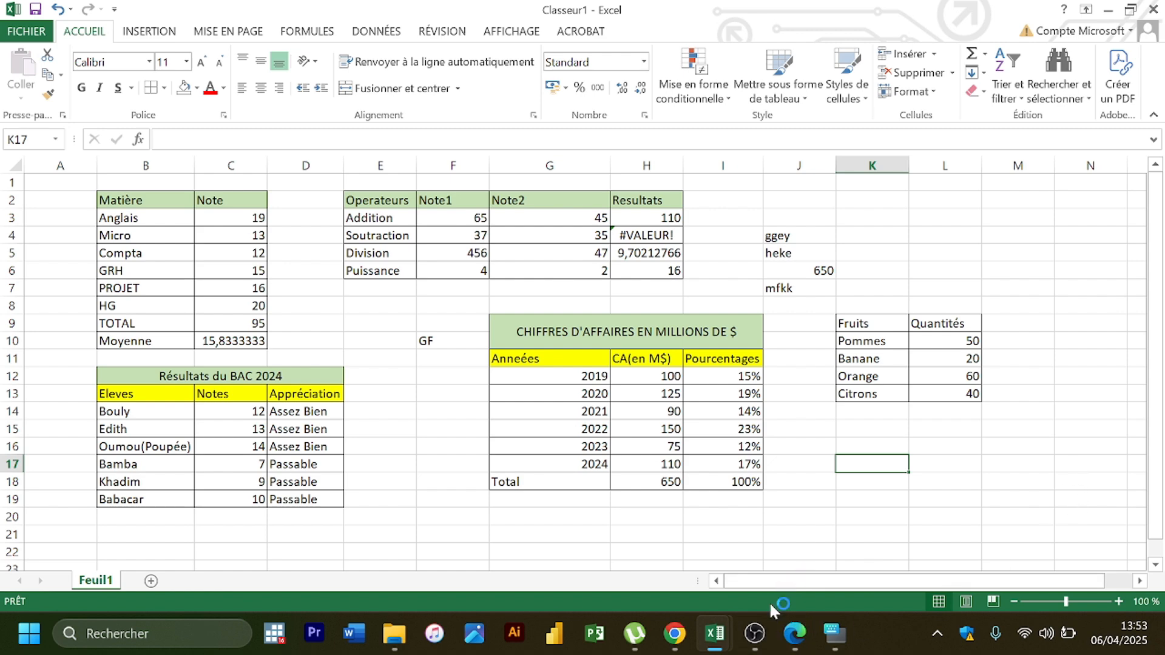
Step: Switch to OBS and stop the ongoing screen recording
{"action": "mouse_move", "coordinate": [754, 634]}
{"action": "left_click", "coordinate": [756, 521]}
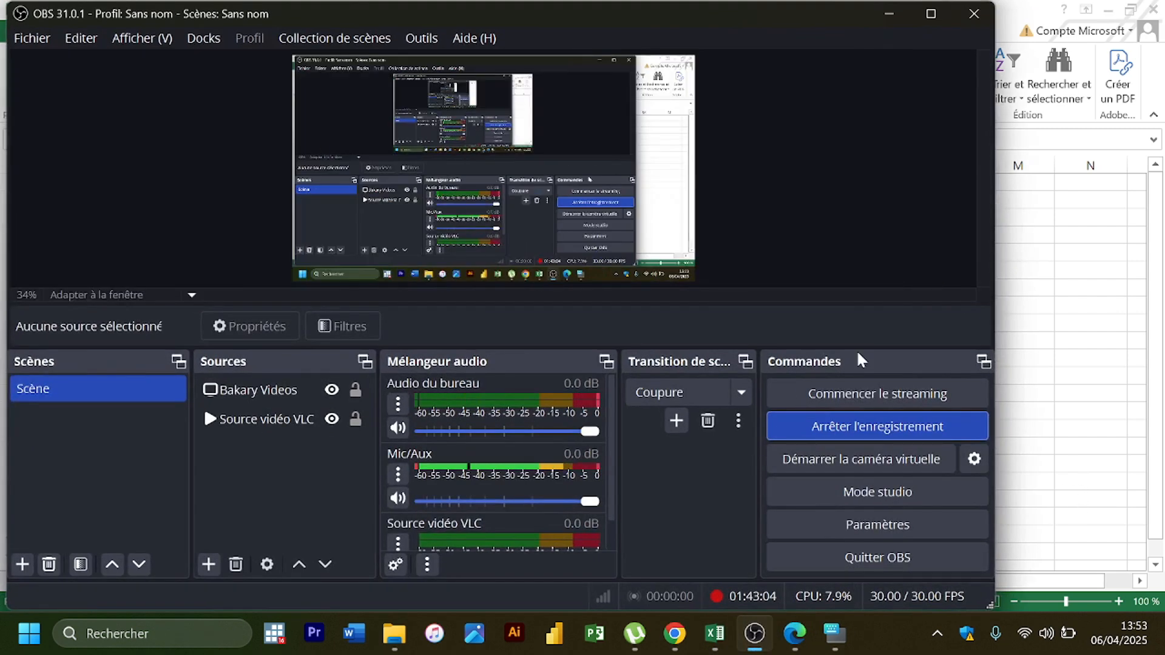
{"action": "left_click", "coordinate": [876, 433]}
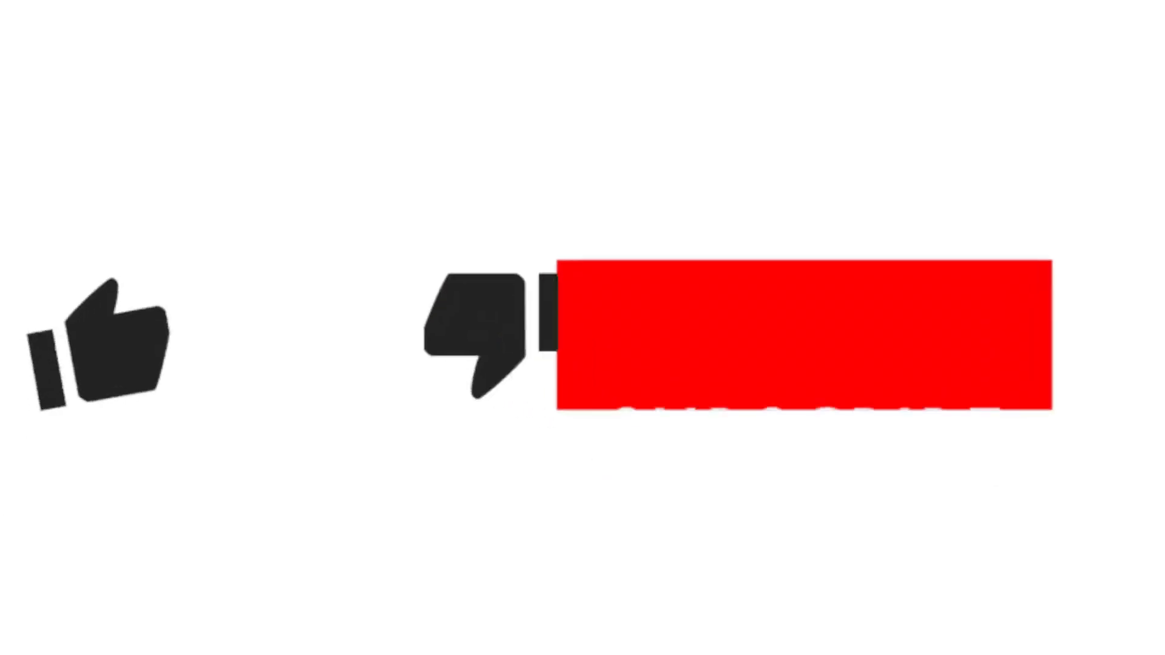